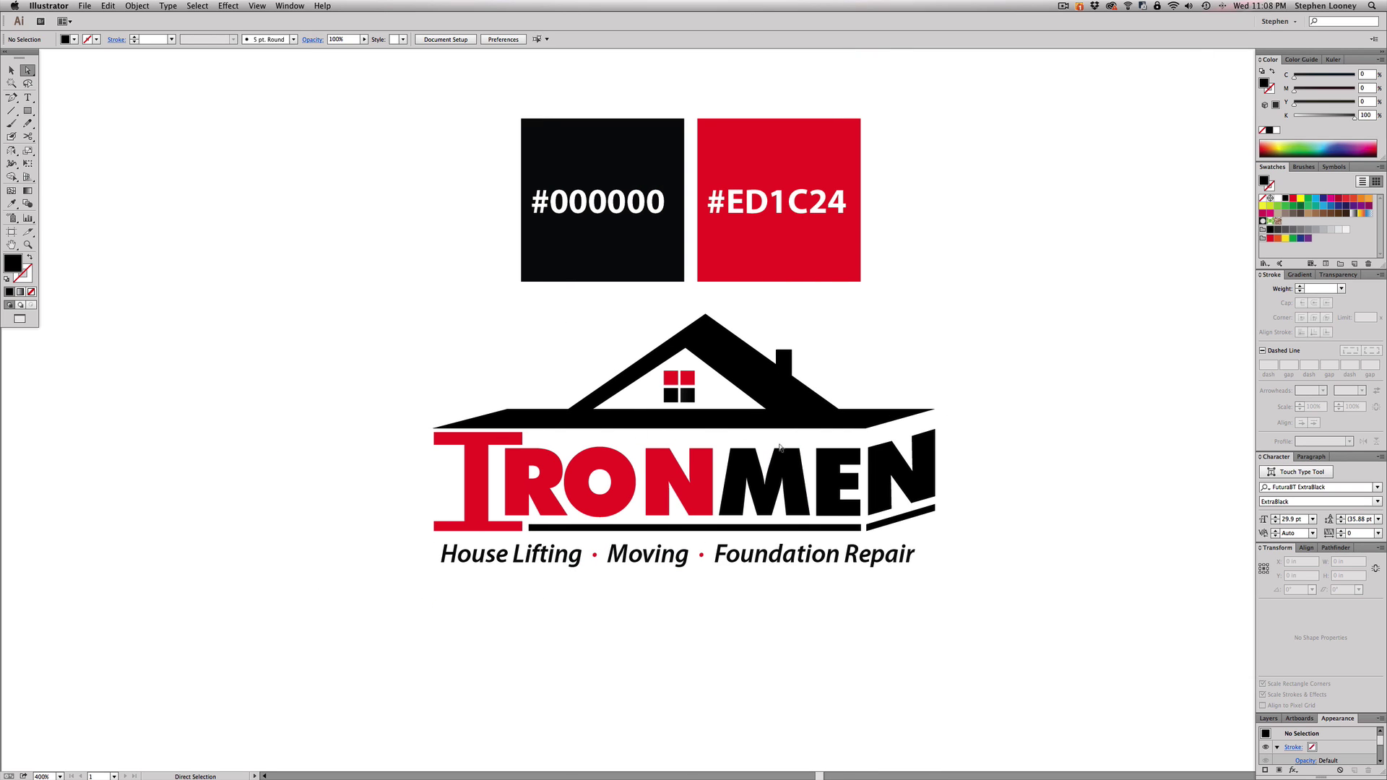
Step: Pan around the artboard to view the reference logo and the black and red swatches
scroll(939, 333, "left", 2)
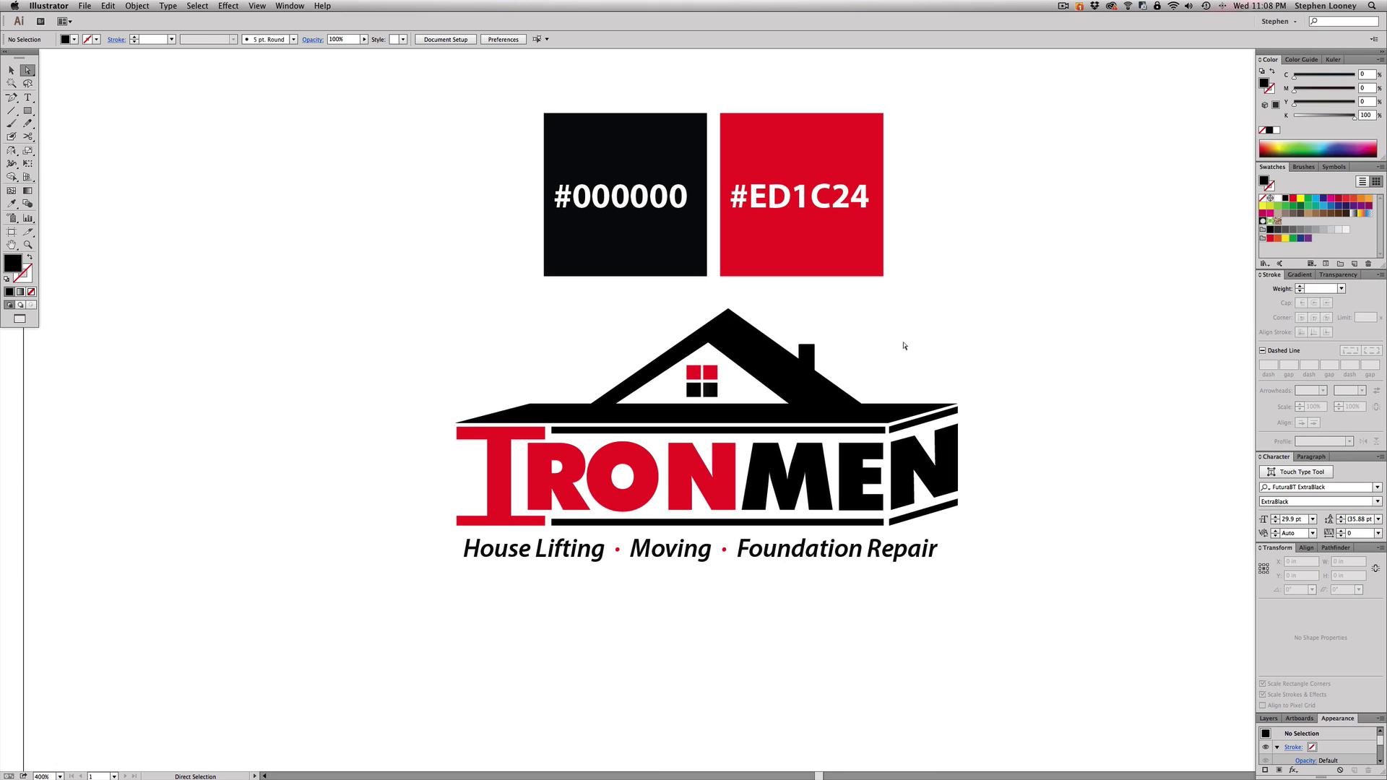
scroll(900, 344, "down", 3)
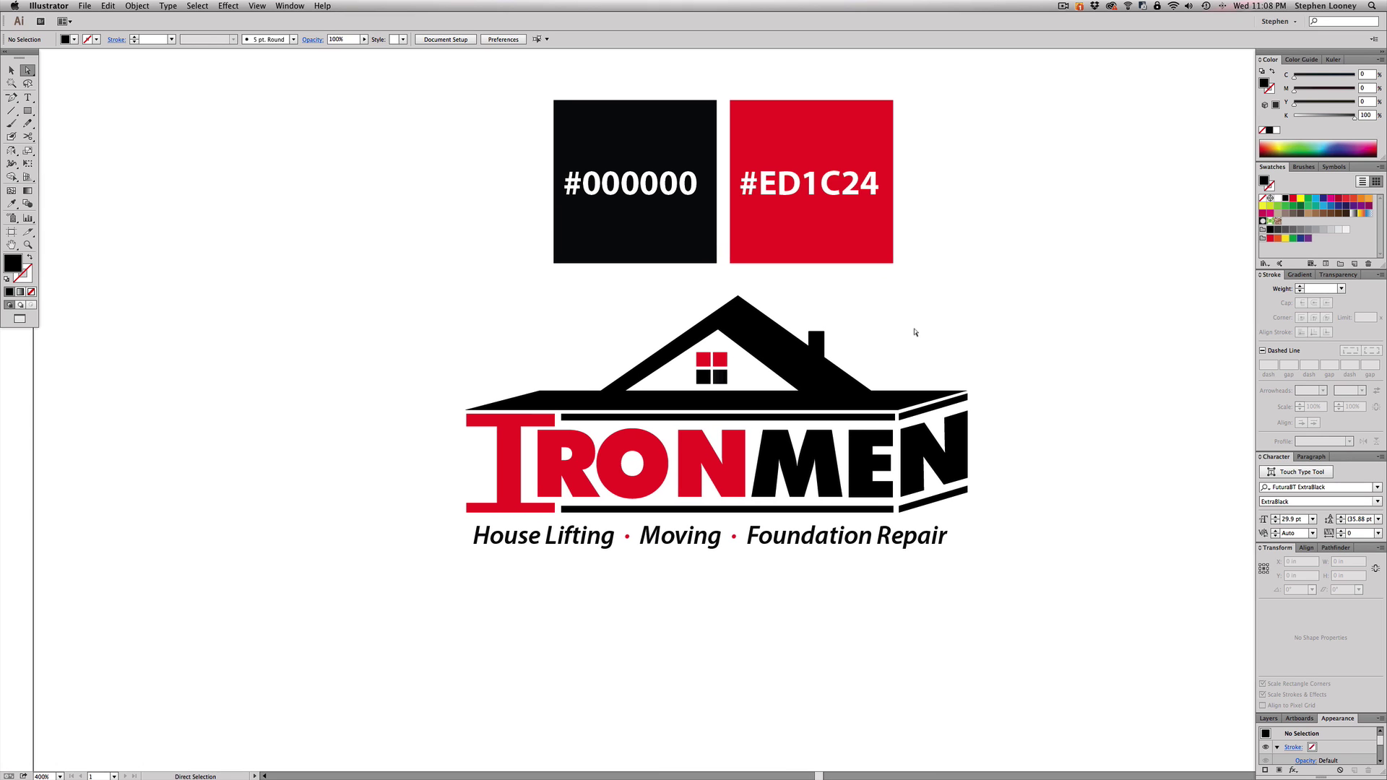
scroll(879, 333, "up", 2)
scroll(879, 332, "right", 2)
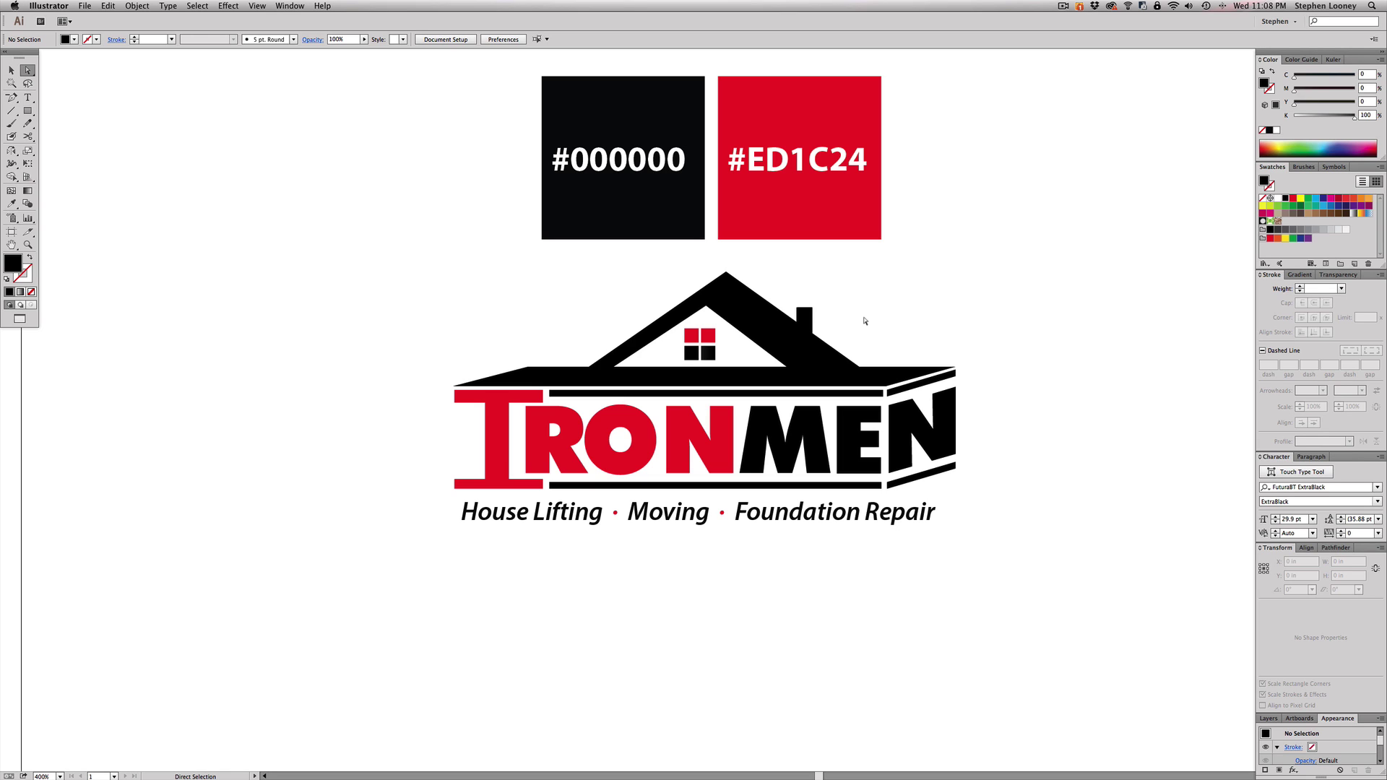
Step: Draw a black bar across the logo's width and move it below the tagline
left_click(27, 112)
left_click_drag(451, 387, 884, 438)
left_click_drag(670, 431, 655, 484)
left_click(655, 484)
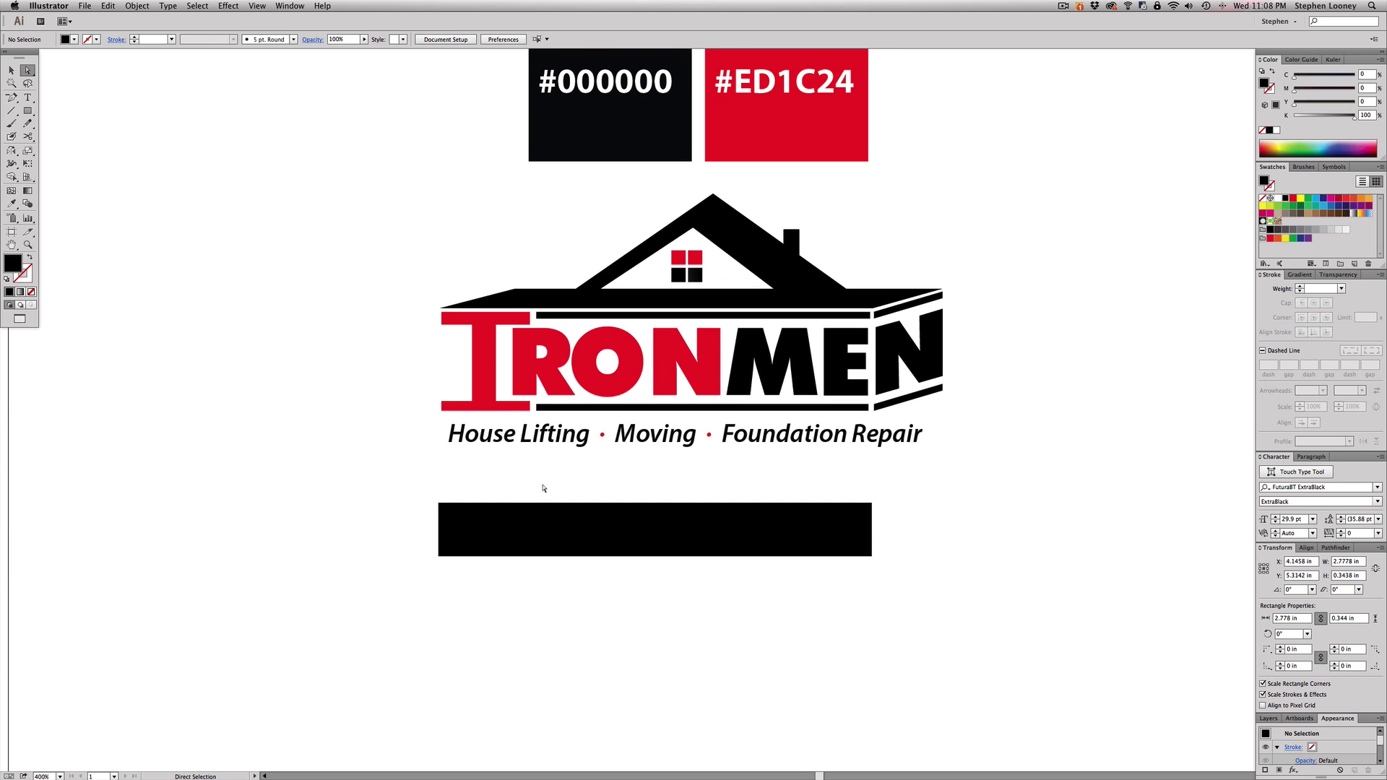
Step: Skew the bar into a thin slanted roof-eave shape and move it further down
left_click(538, 526)
left_click_drag(527, 507, 561, 318)
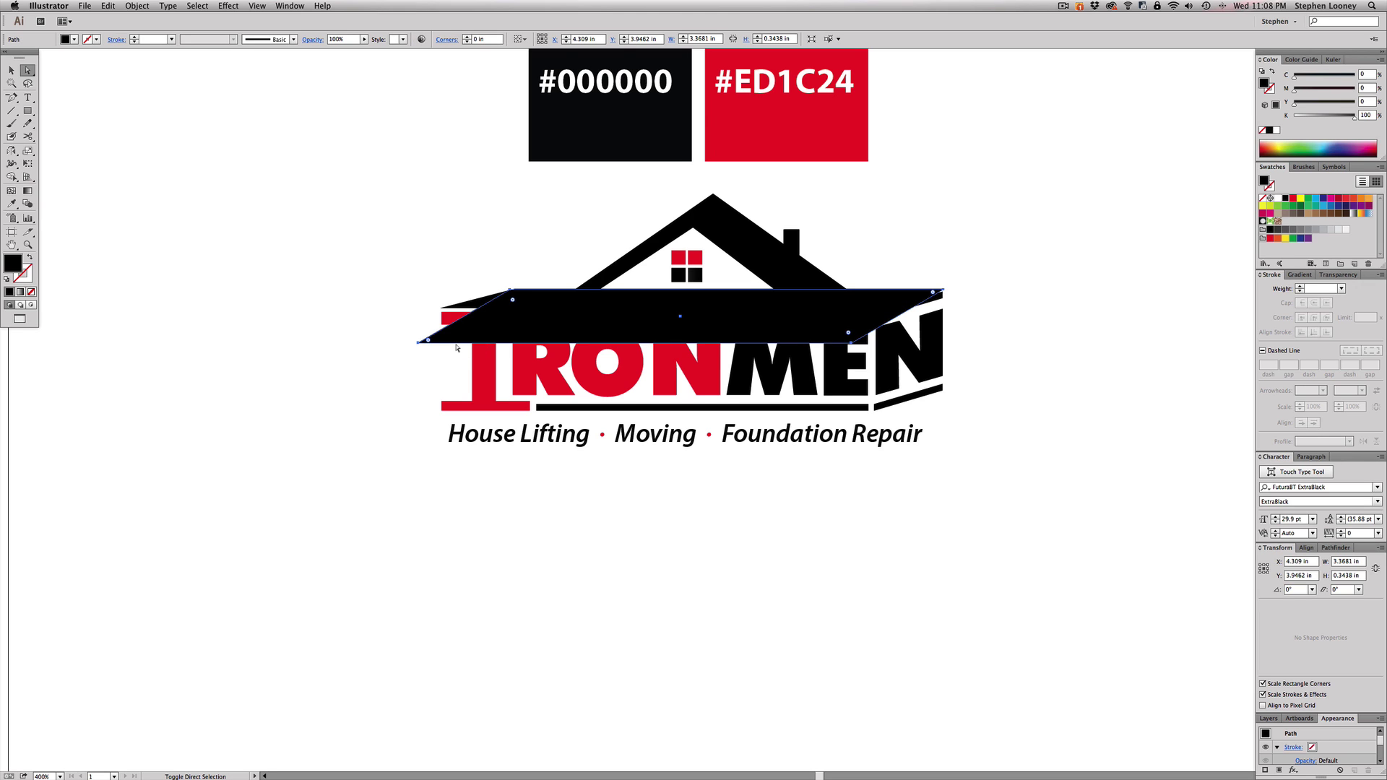
left_click_drag(456, 347, 456, 312)
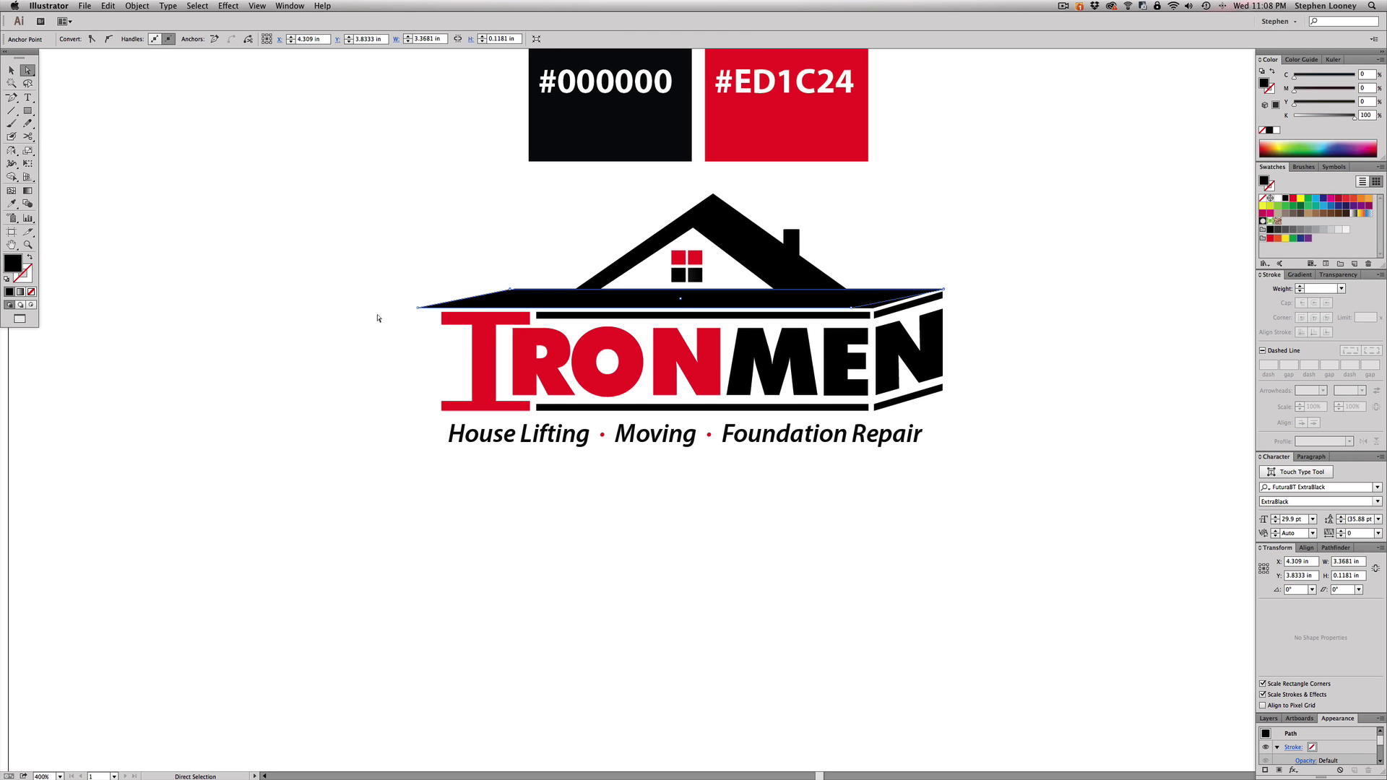
left_click_drag(434, 312, 459, 312)
left_click_drag(597, 304, 636, 607)
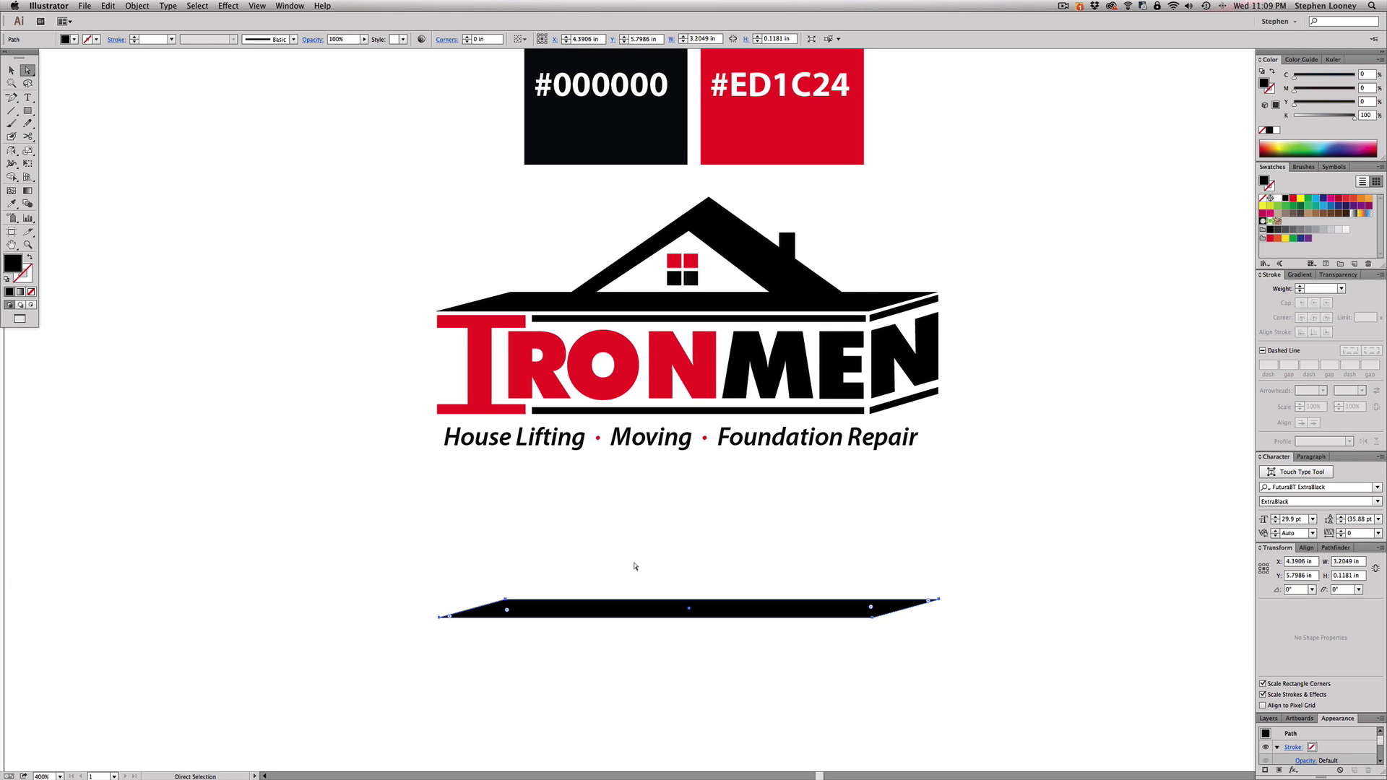
left_click_drag(629, 544, 625, 535)
left_click_drag(11, 98, 60, 98)
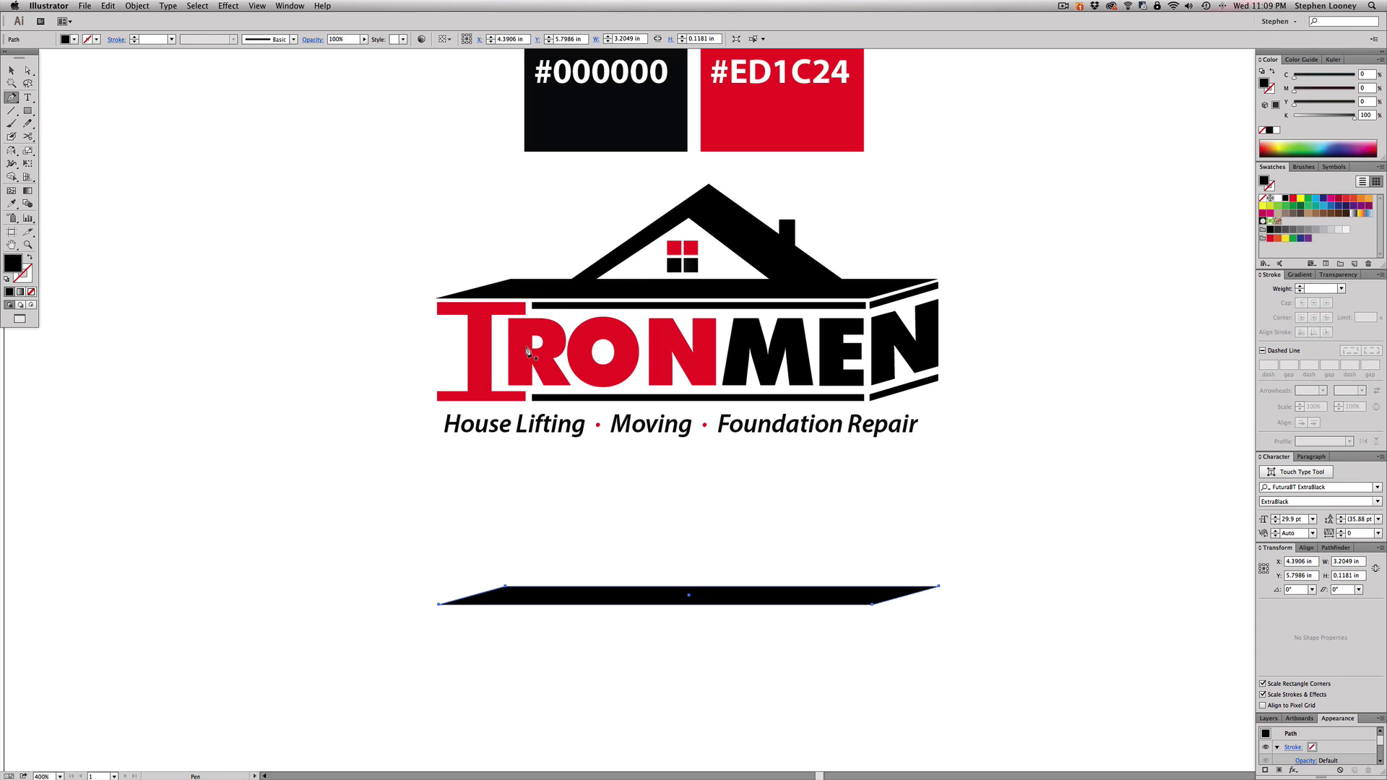
Step: Trace the roof triangle outline with the Pen Tool over the reference roof
left_click(566, 283)
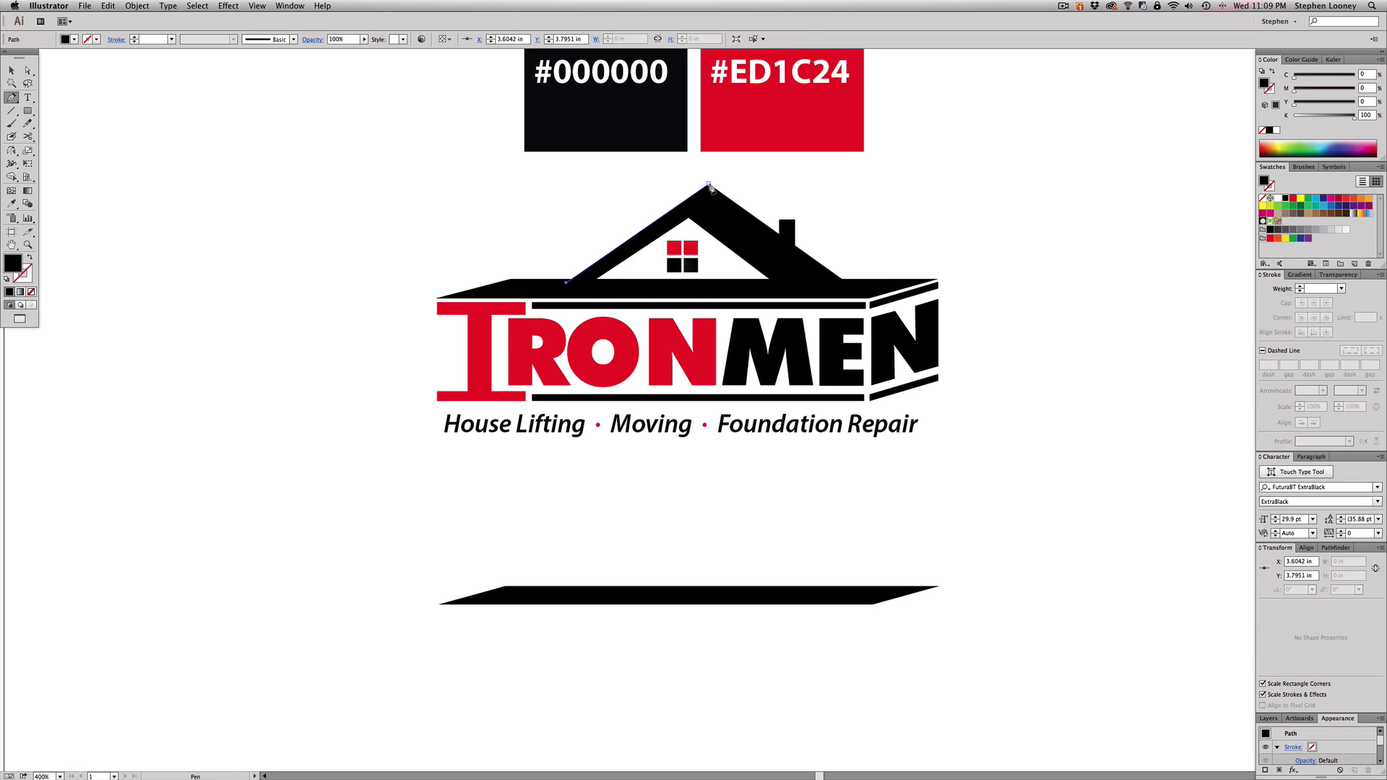
left_click(848, 283)
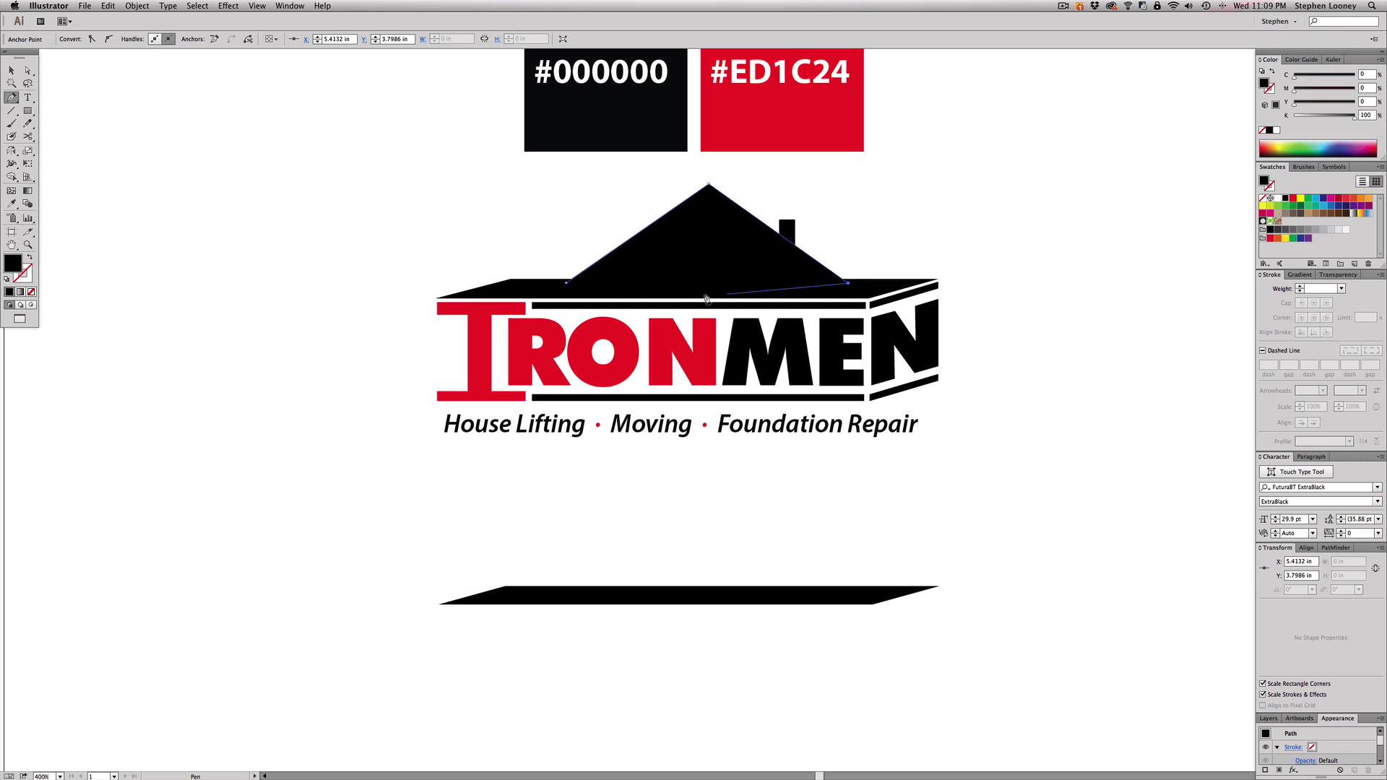
left_click(569, 289)
left_click_drag(673, 290, 640, 292)
left_click(598, 295)
left_click(567, 286)
Step: Move the traced roof peak down onto the slanted eave bar
key("a")
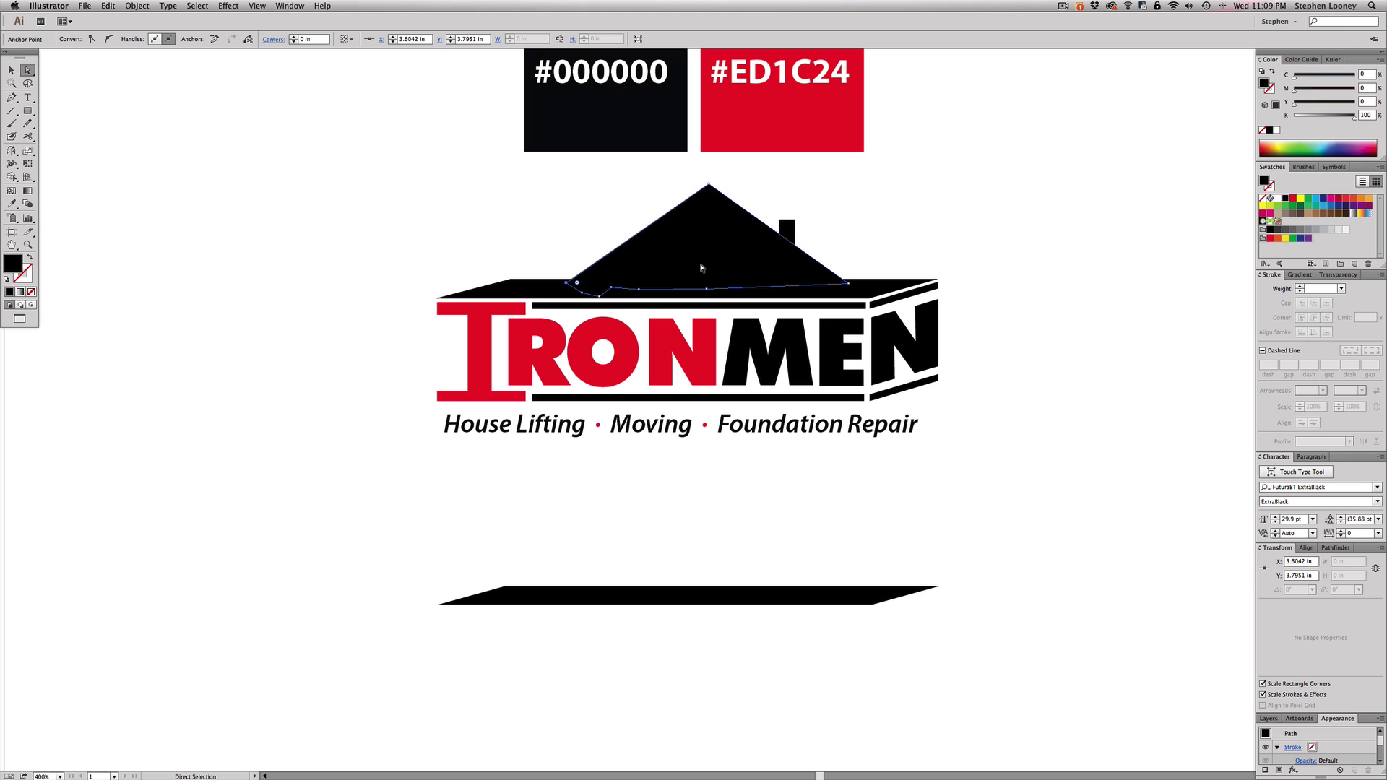
left_click_drag(700, 268, 678, 574)
left_click(810, 501)
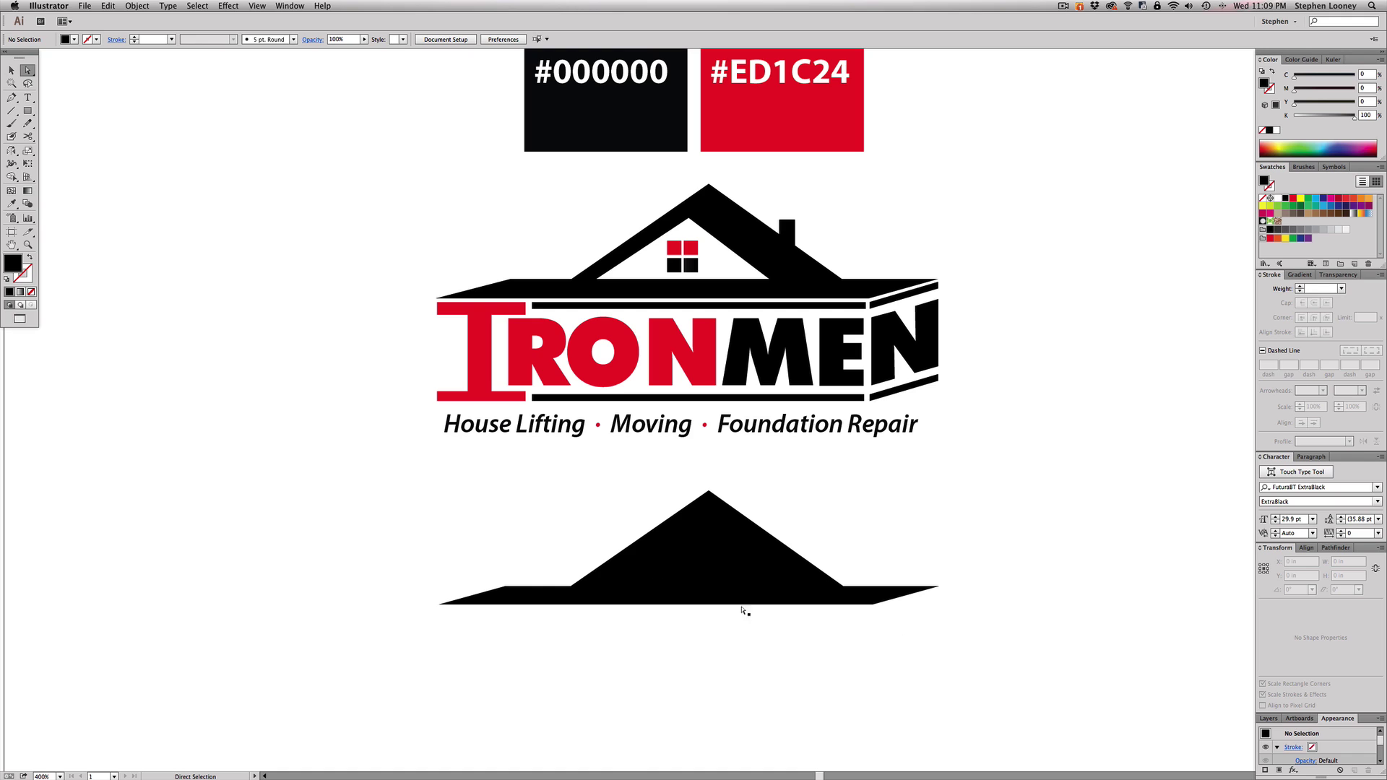
left_click(649, 581)
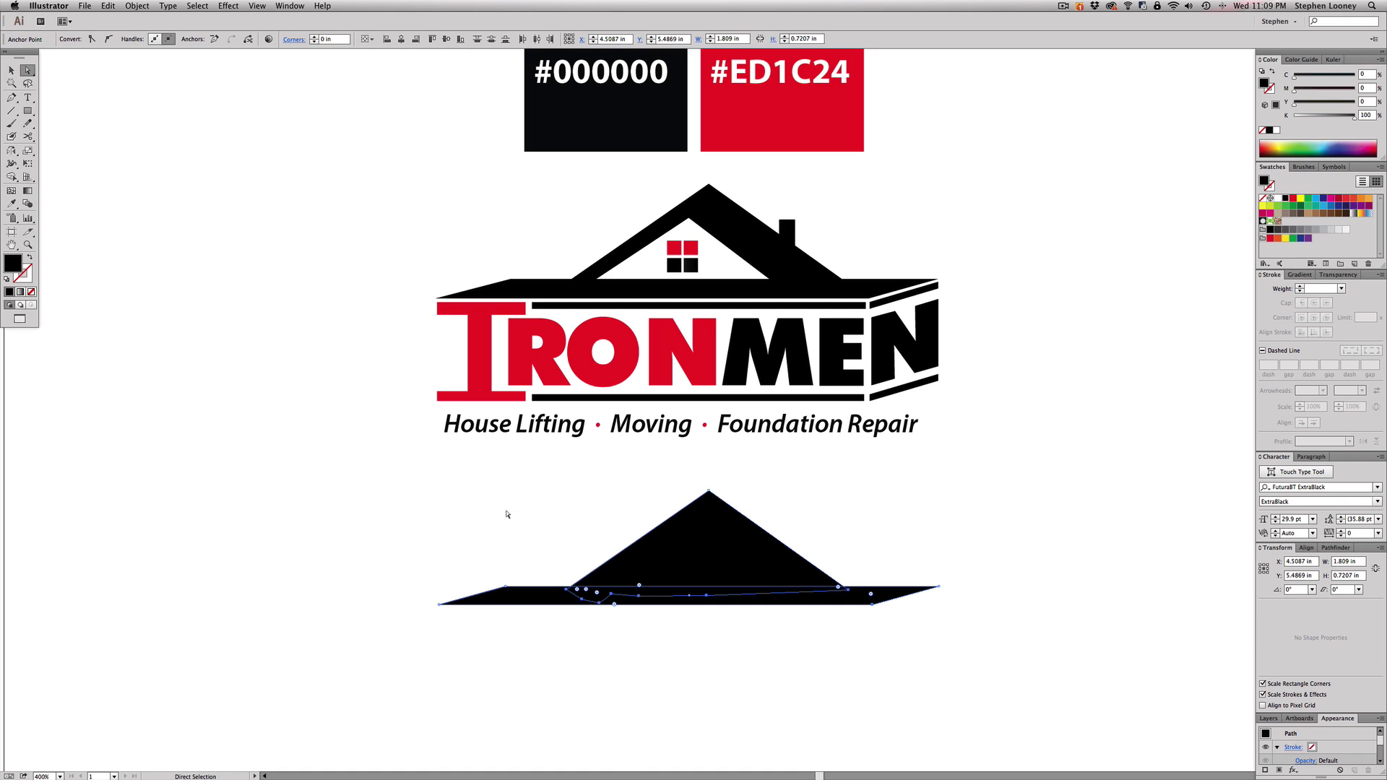
left_click(768, 641)
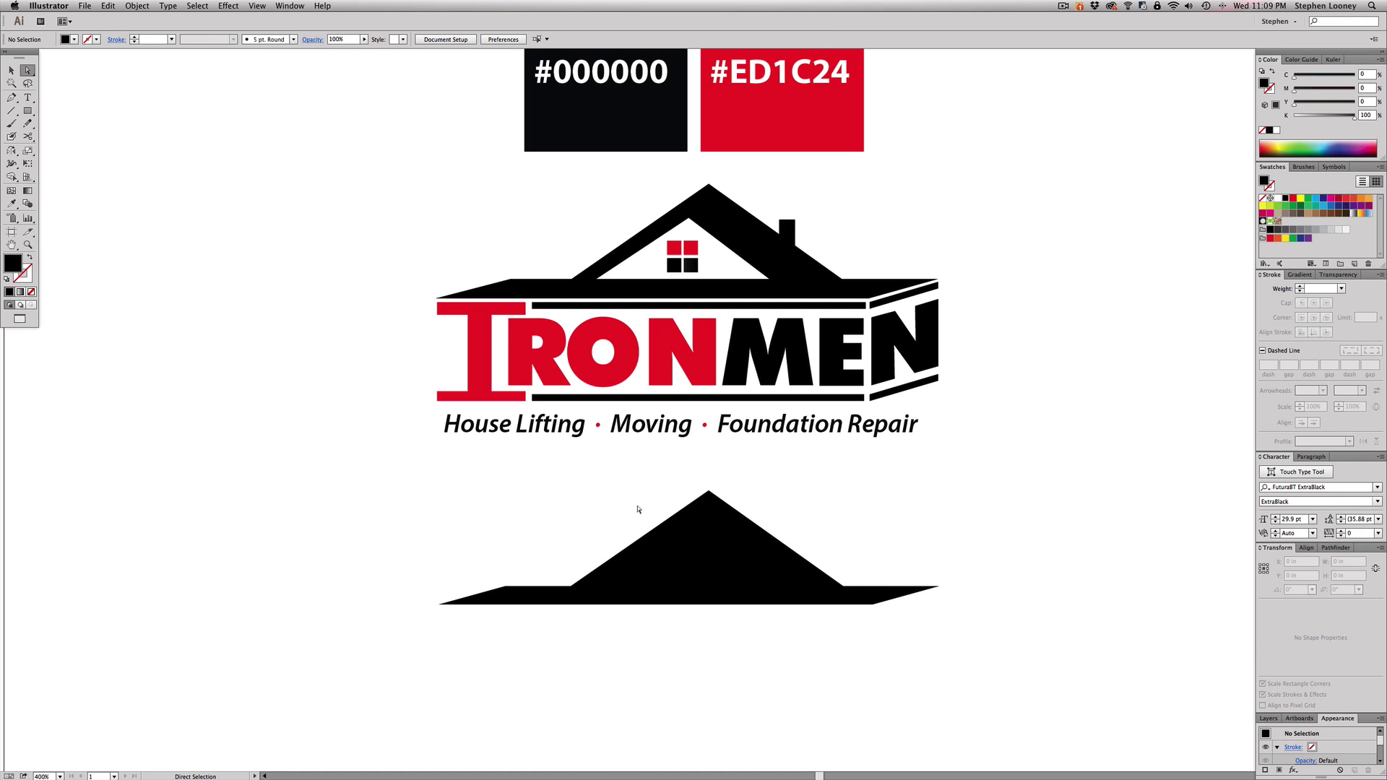
left_click(27, 110)
Step: Draw a chimney on the right slope, then Unite roof, chimney and eave bar
left_click_drag(784, 525, 800, 561)
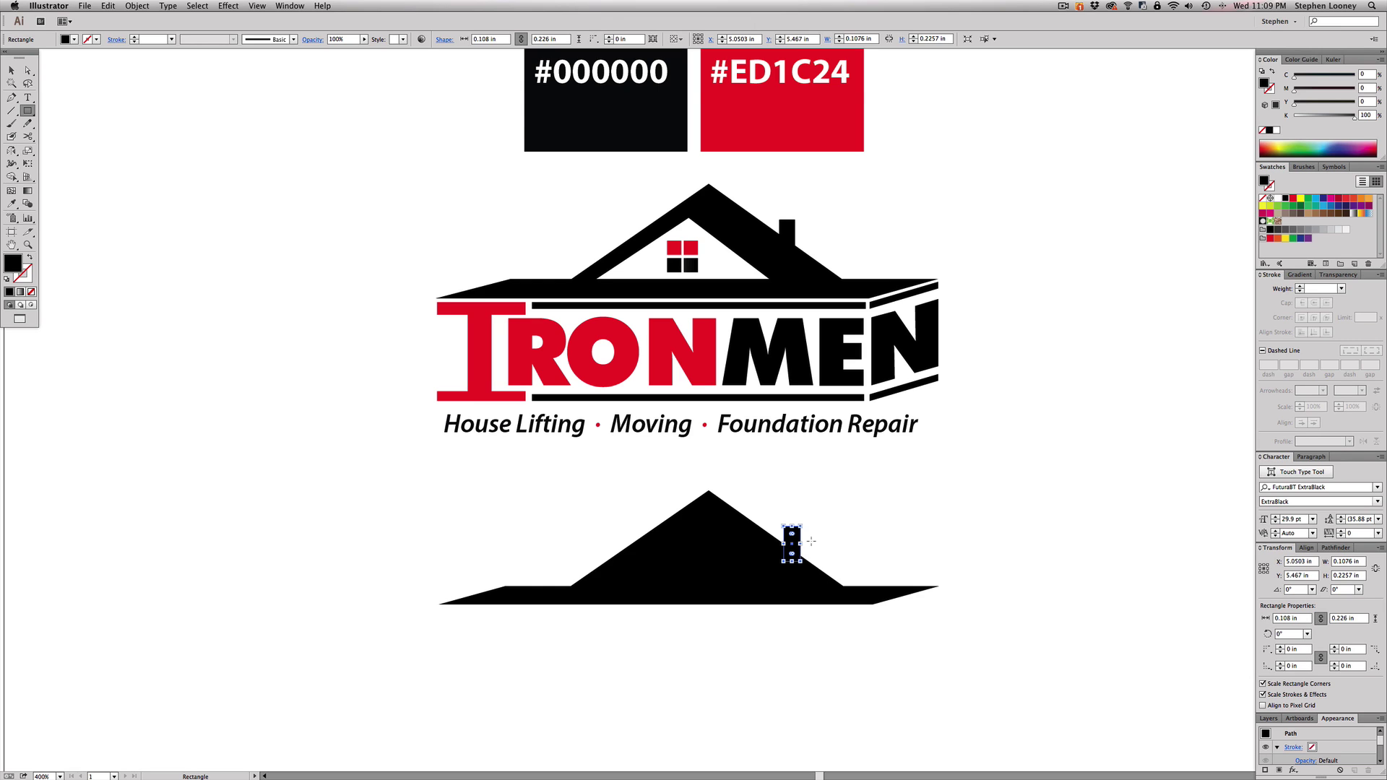
key("v")
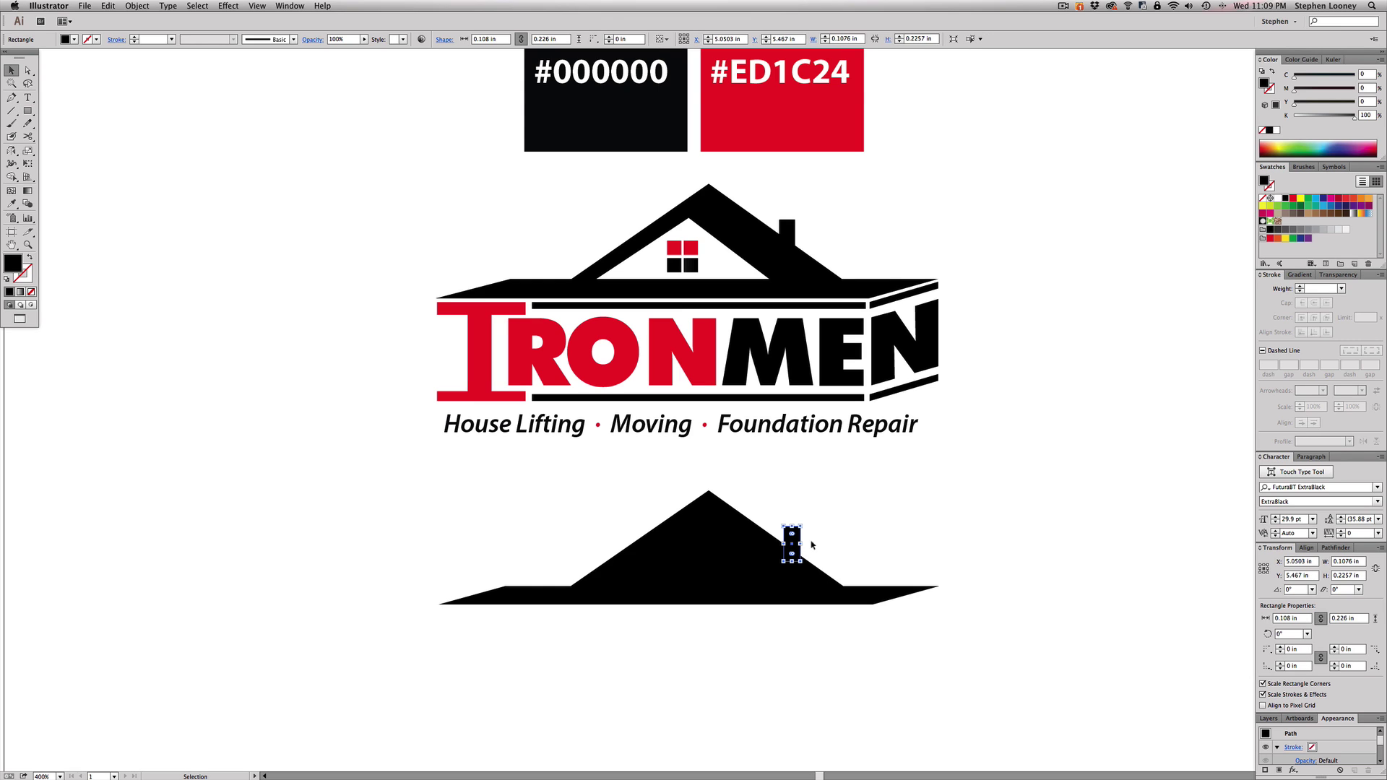
left_click(867, 526)
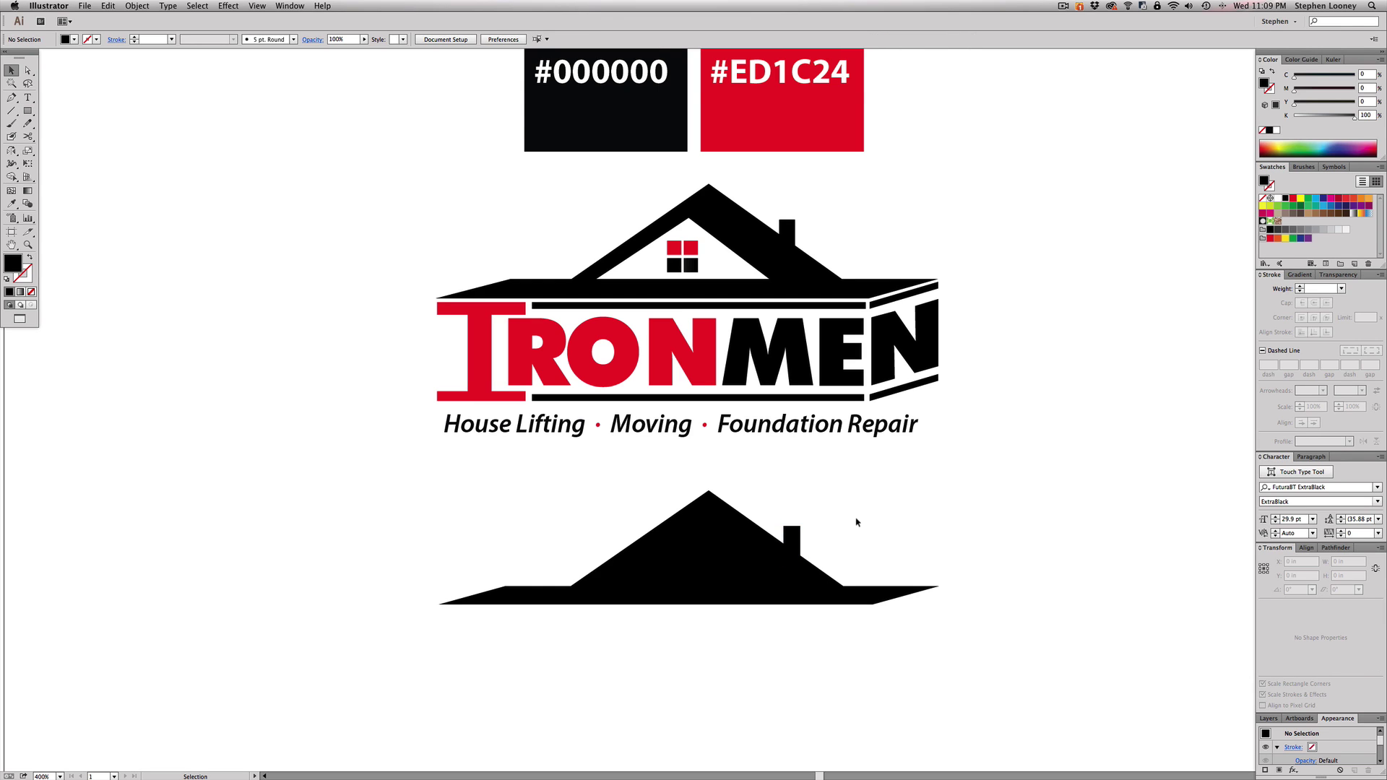
scroll(857, 523, "up", 2)
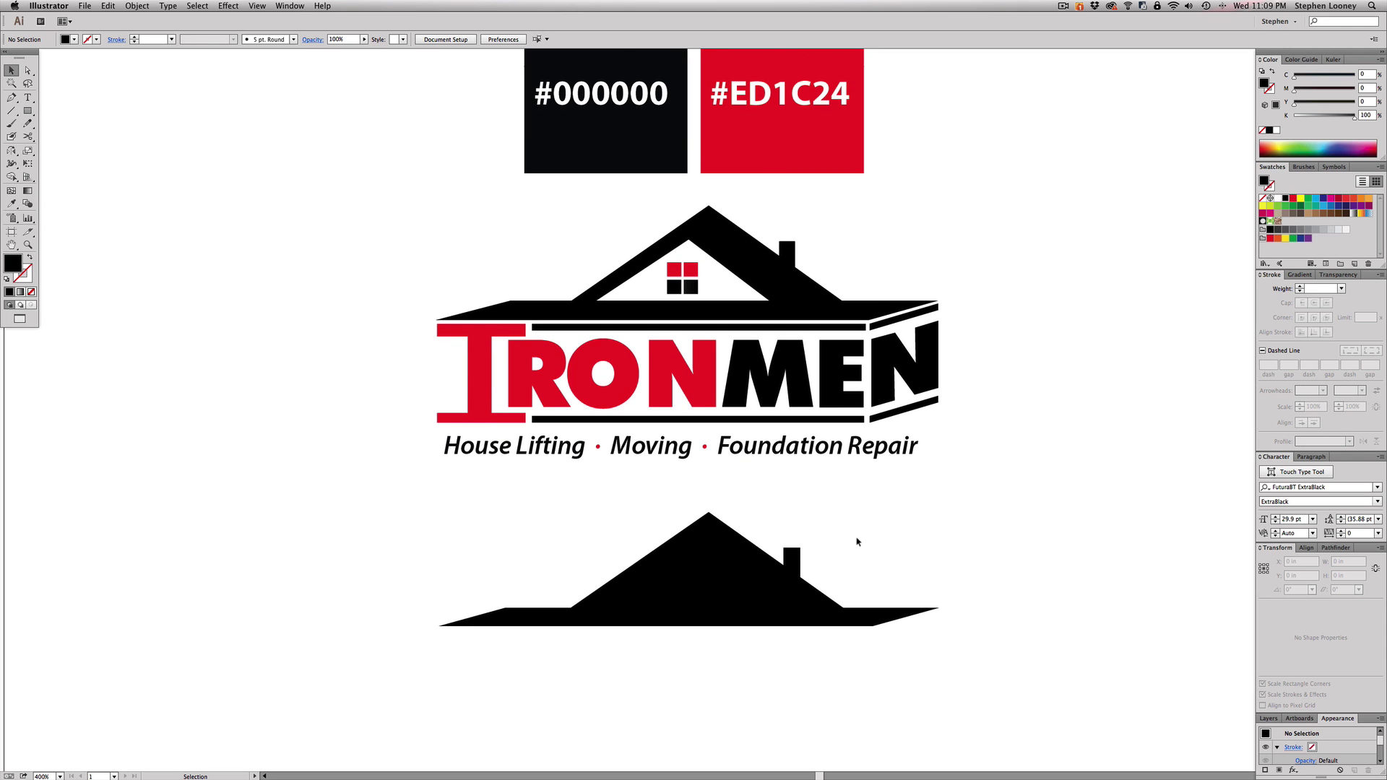
left_click_drag(894, 673, 459, 533)
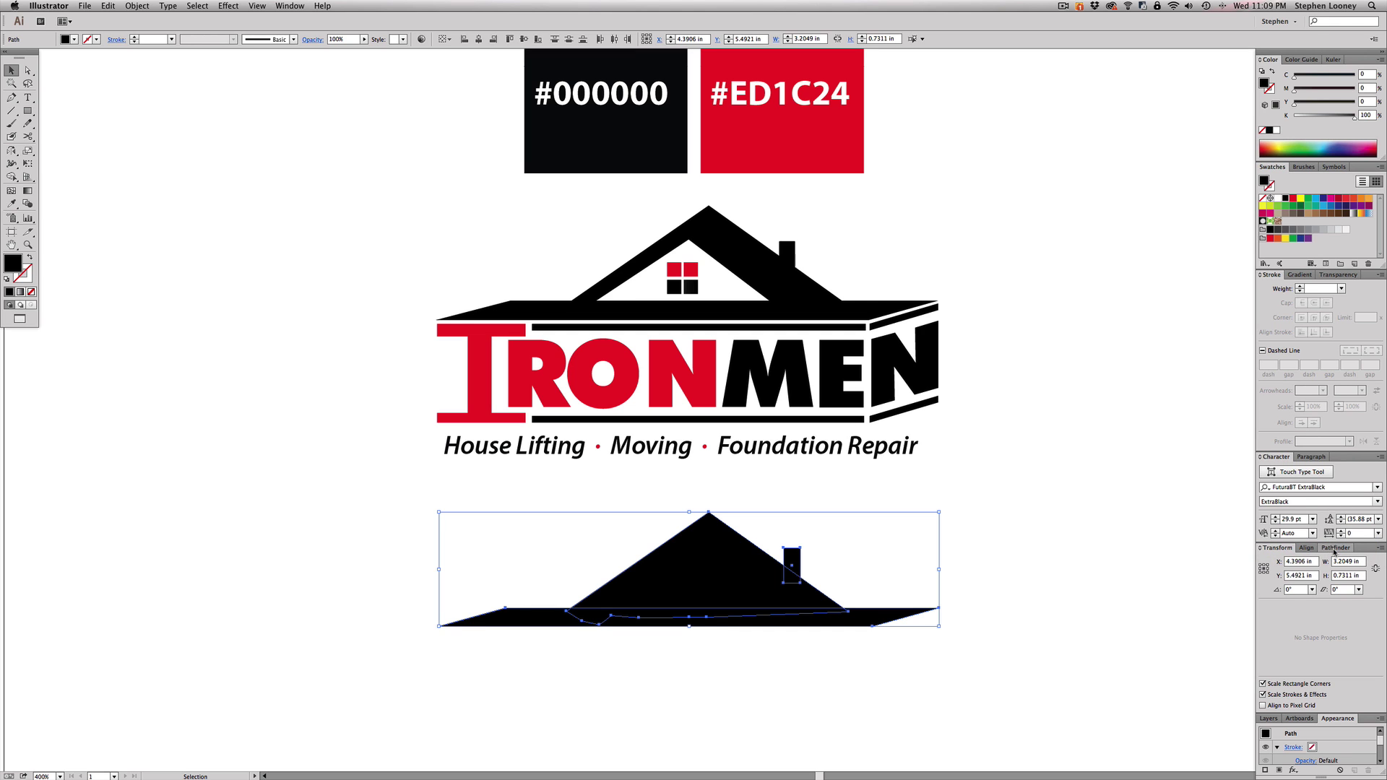
left_click(1331, 547)
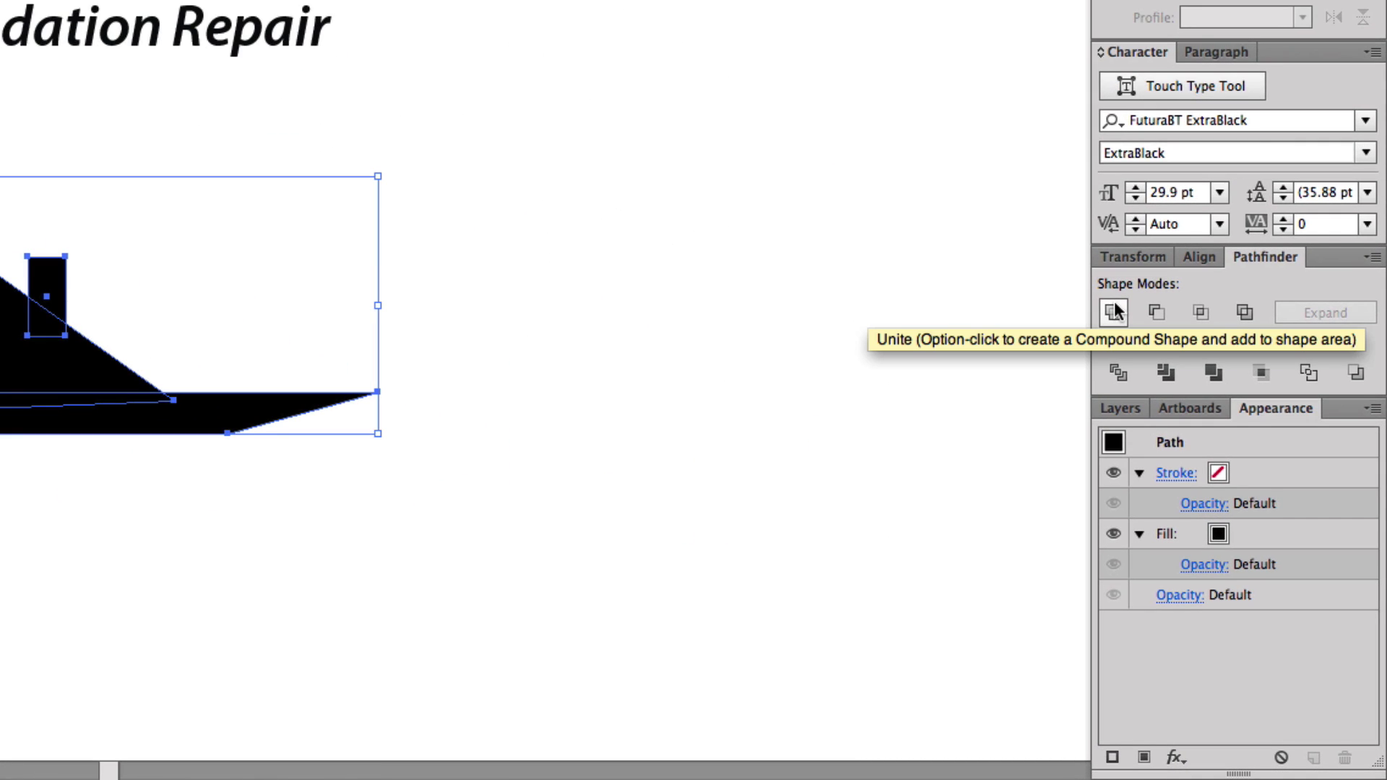
left_click(1115, 311)
left_click(19, 462)
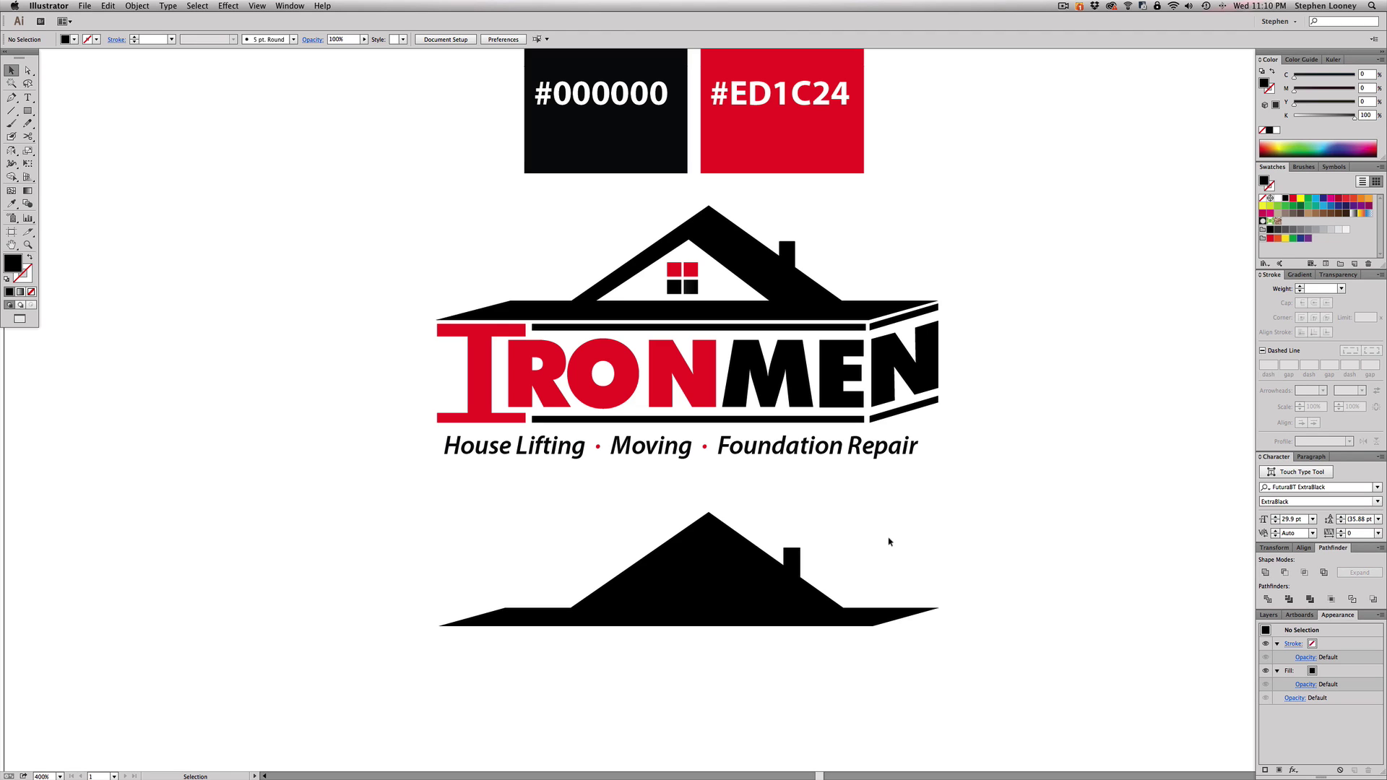
Step: Draw a white gable triangle under the roof apex with the Pen Tool
left_click(12, 97)
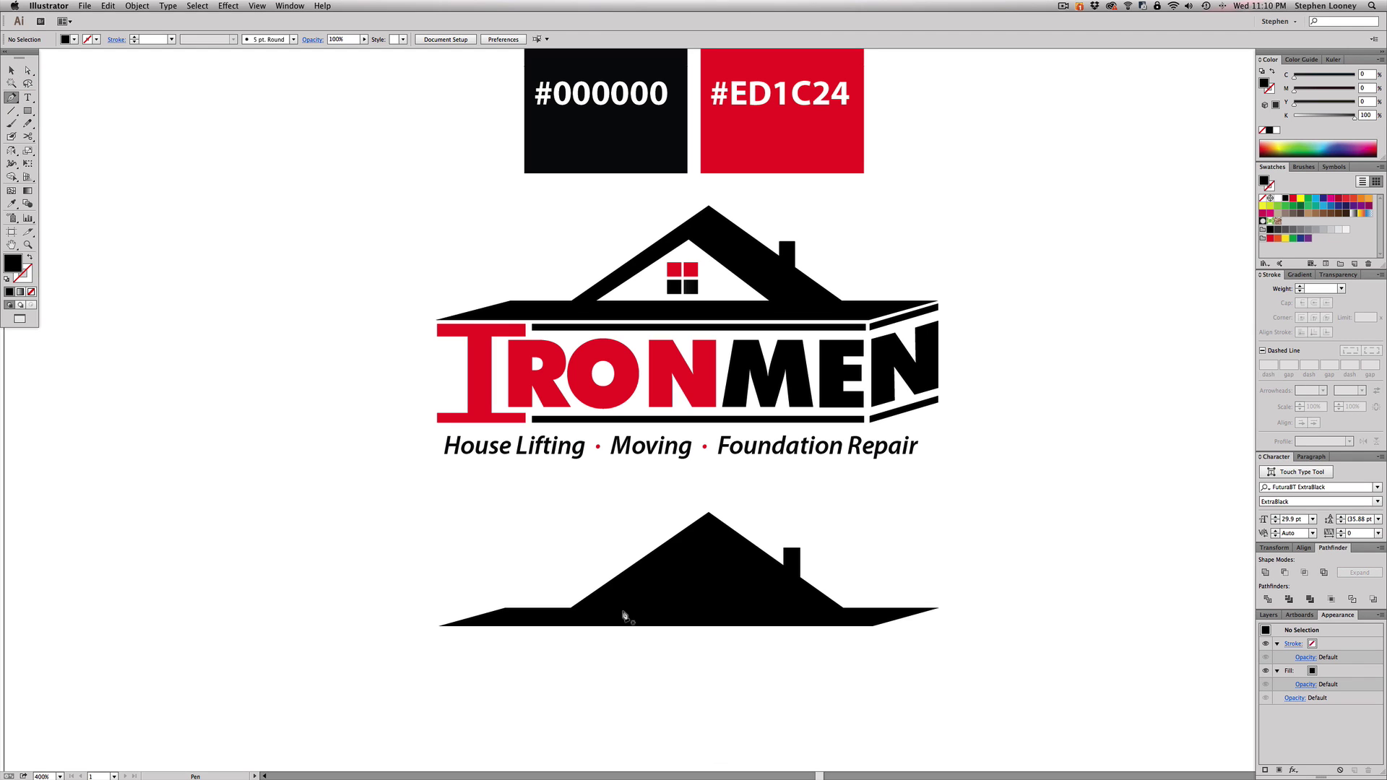
left_click(602, 608)
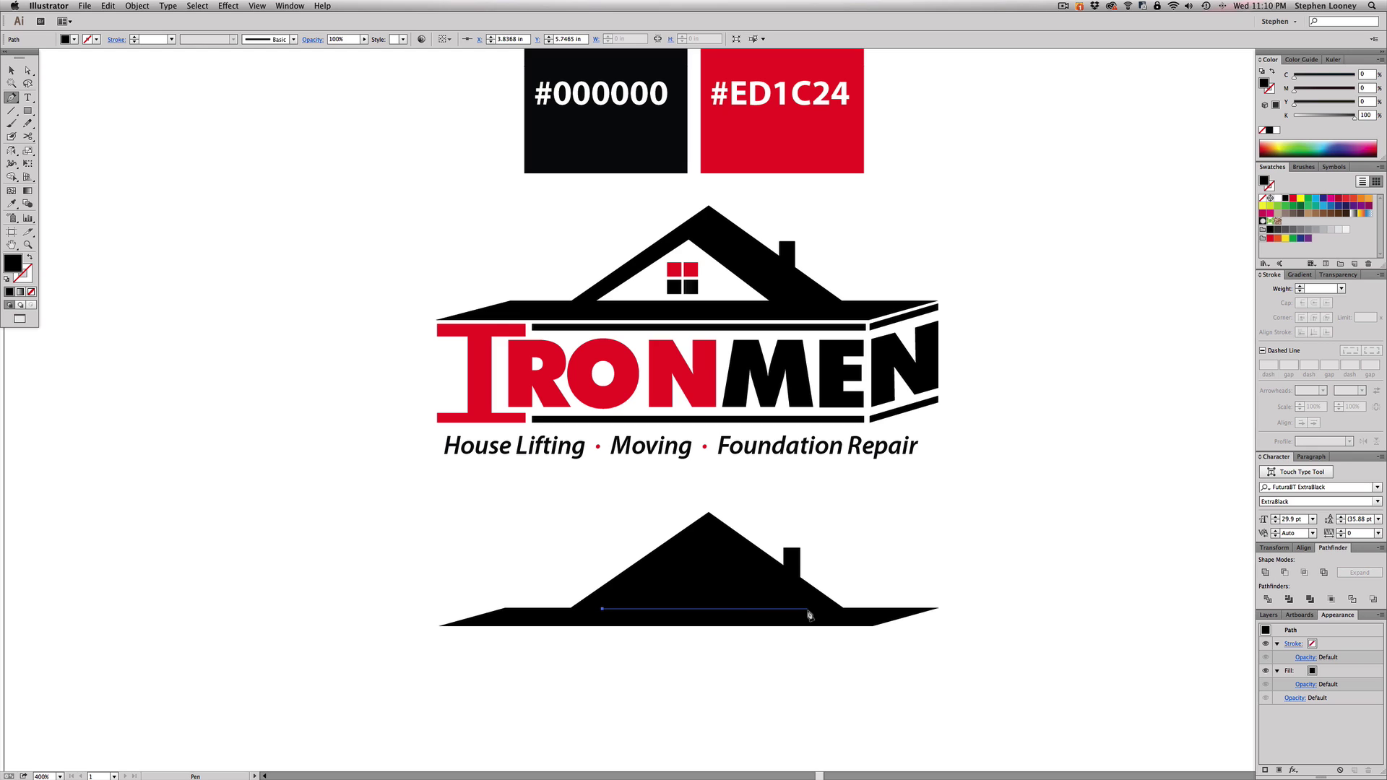
left_click(808, 609)
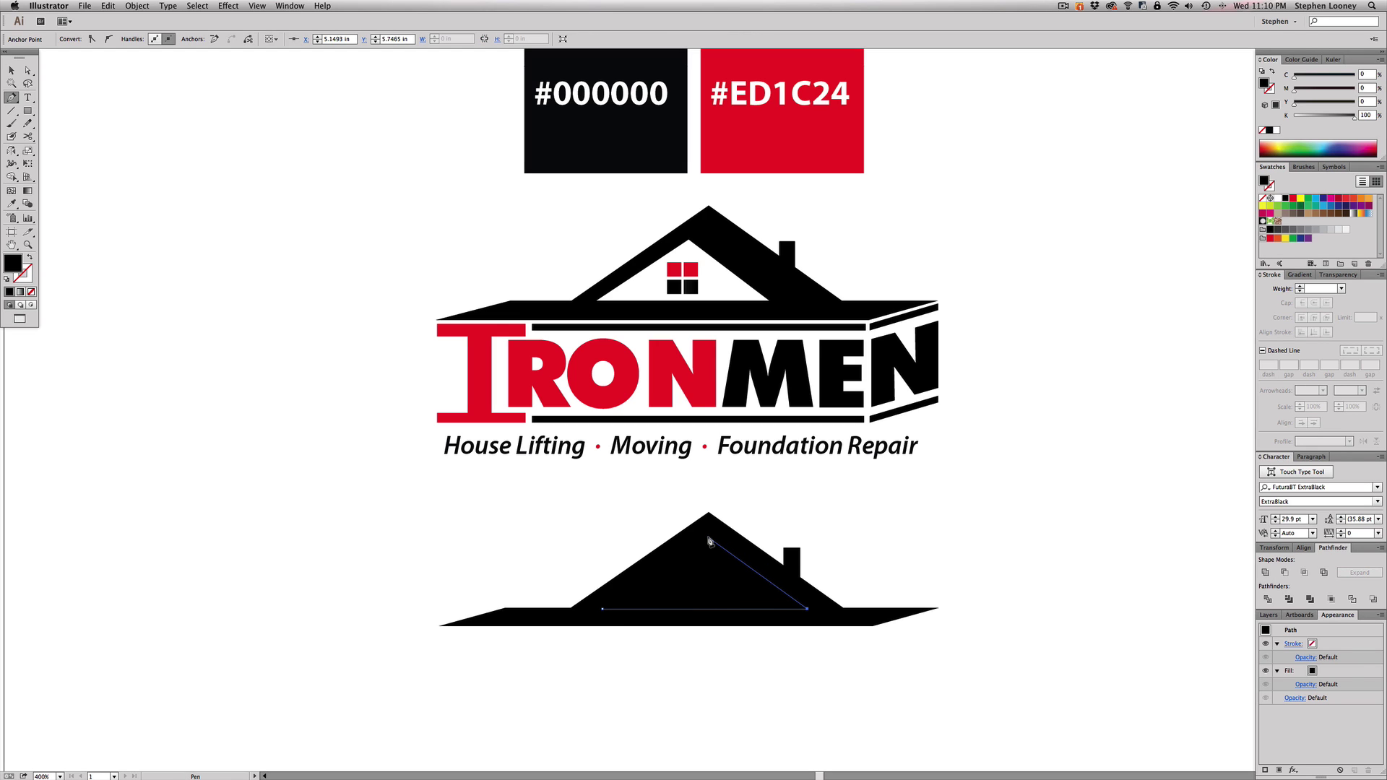
key("super+z")
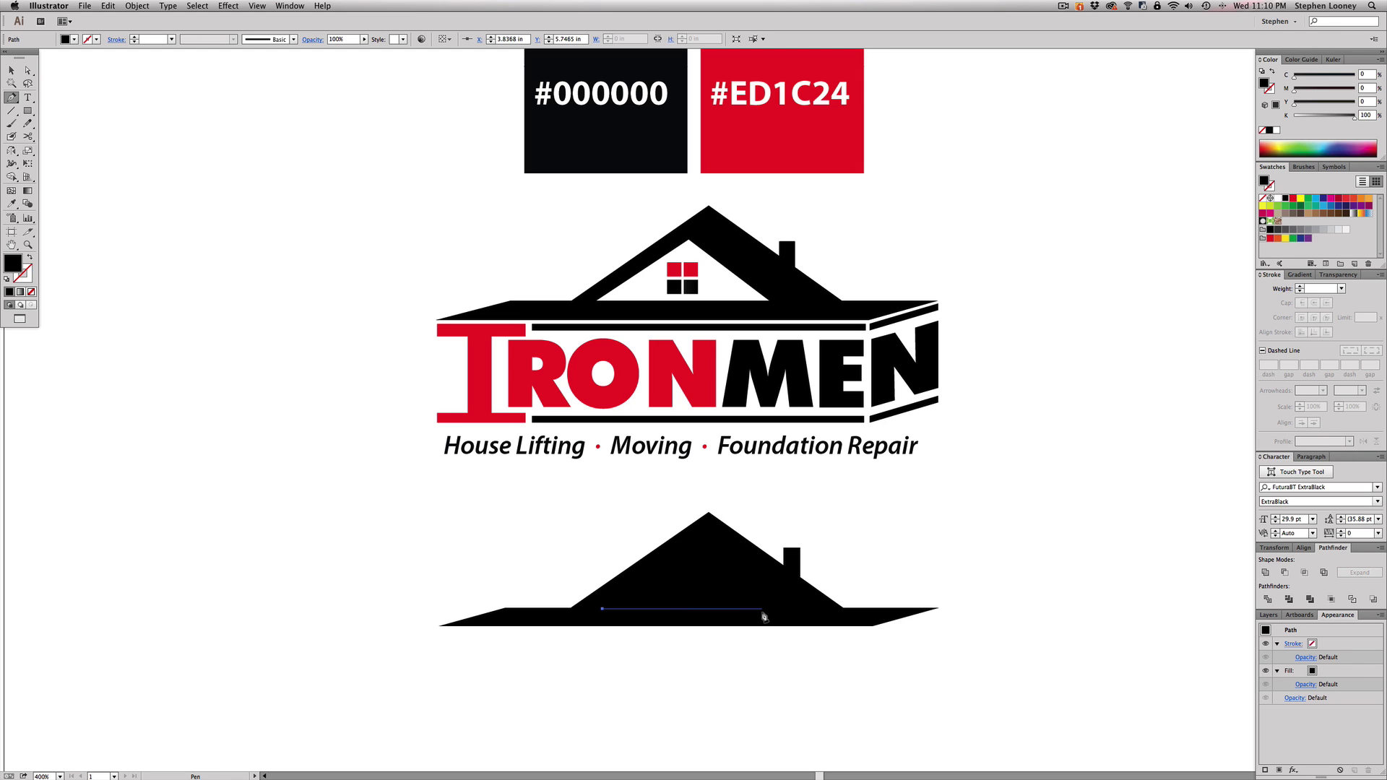
left_click(761, 609)
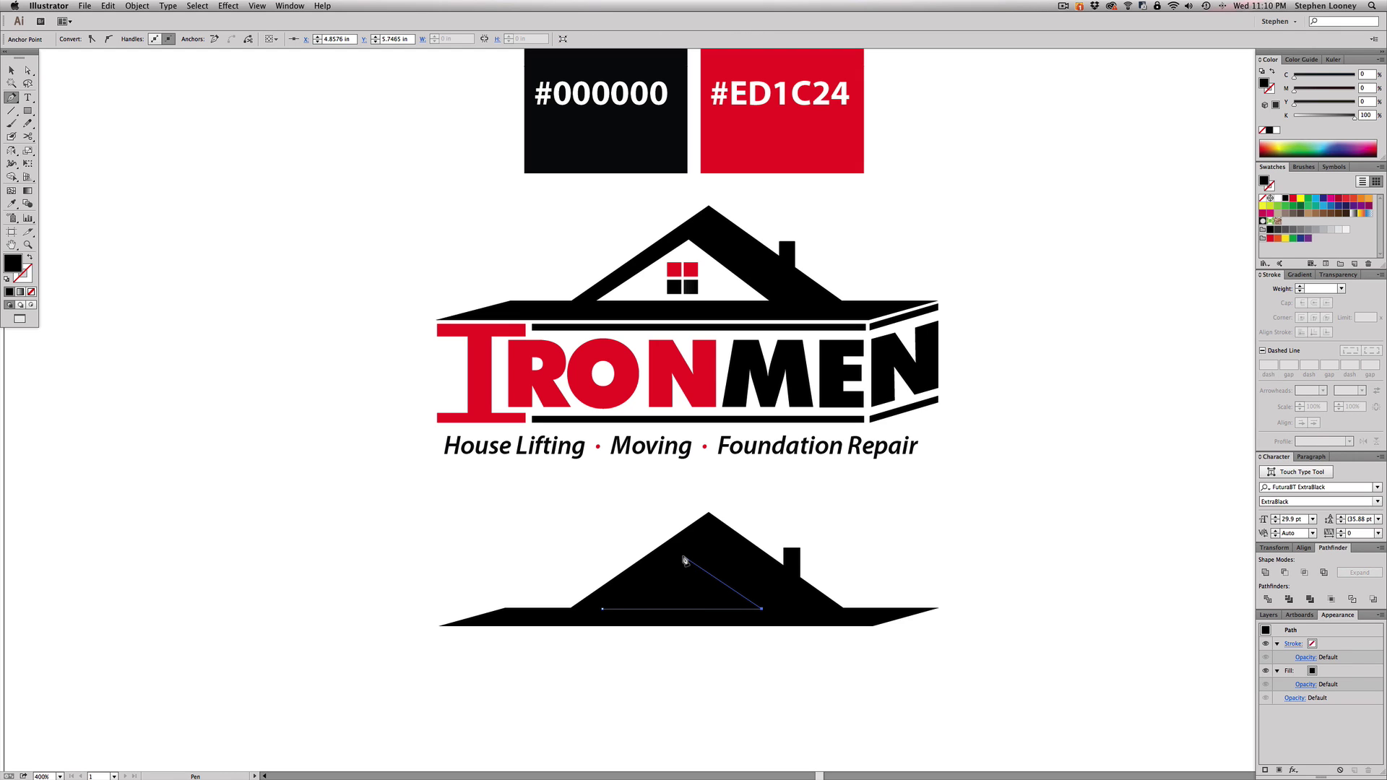
left_click(683, 557)
left_click(603, 609)
left_click(1277, 198)
Step: Raise the white triangle's top anchor point slightly
key("a")
left_click(913, 535)
left_click_drag(955, 548, 917, 533)
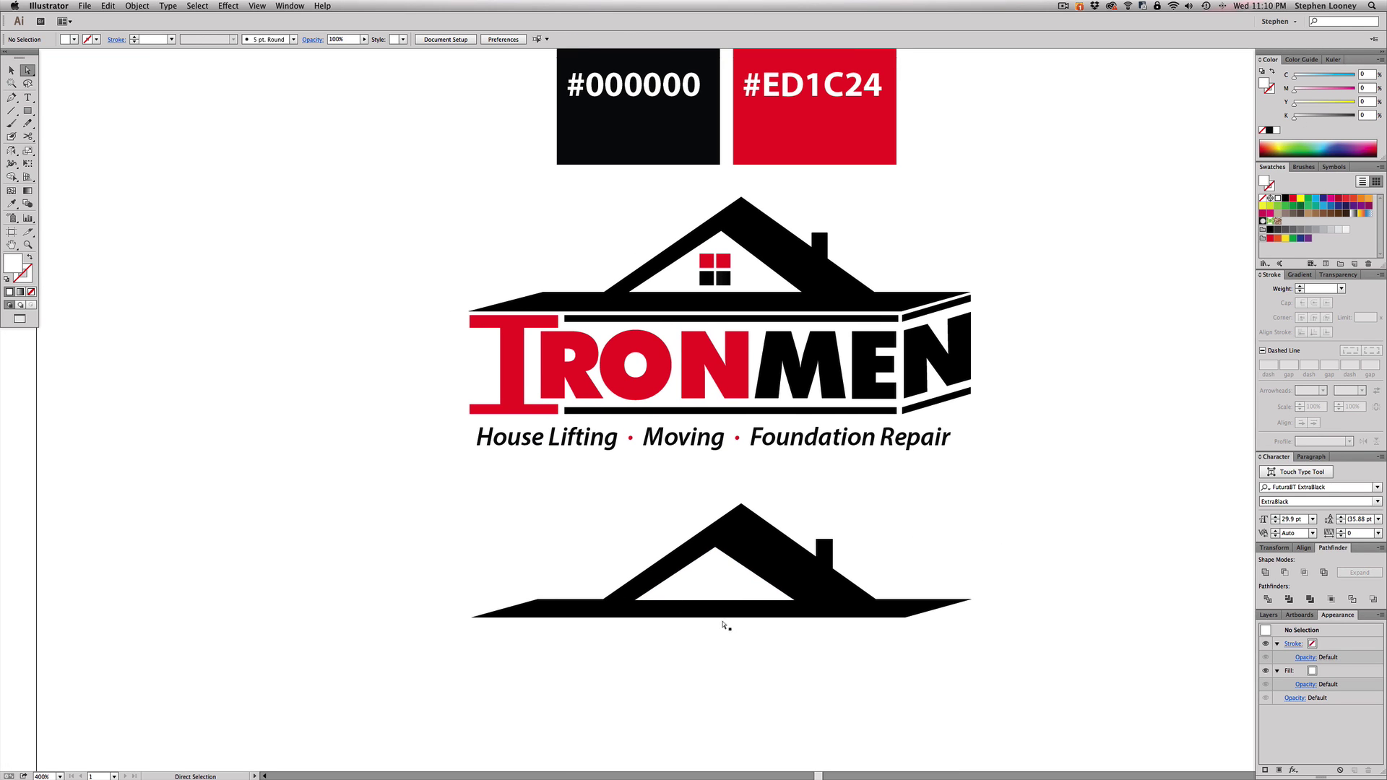
left_click(755, 582)
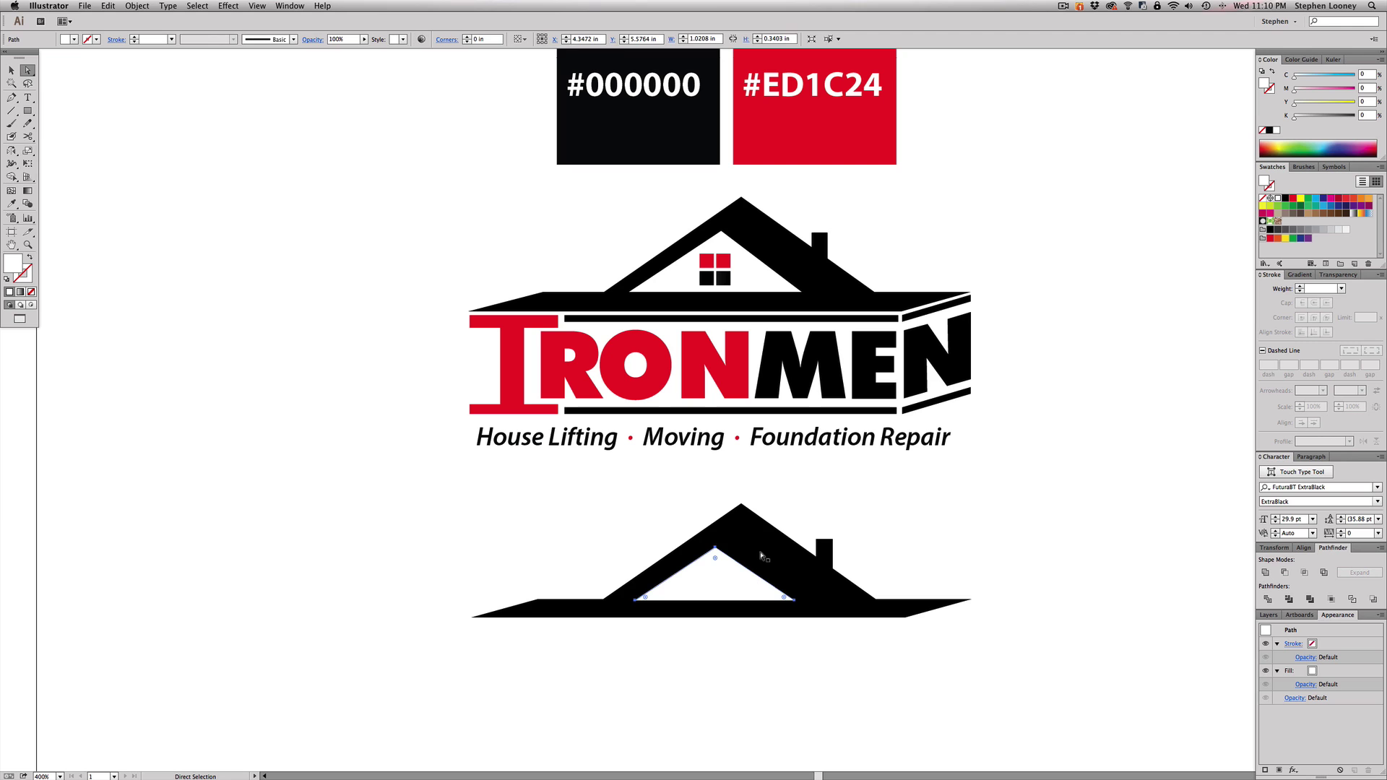
left_click_drag(715, 549, 711, 538)
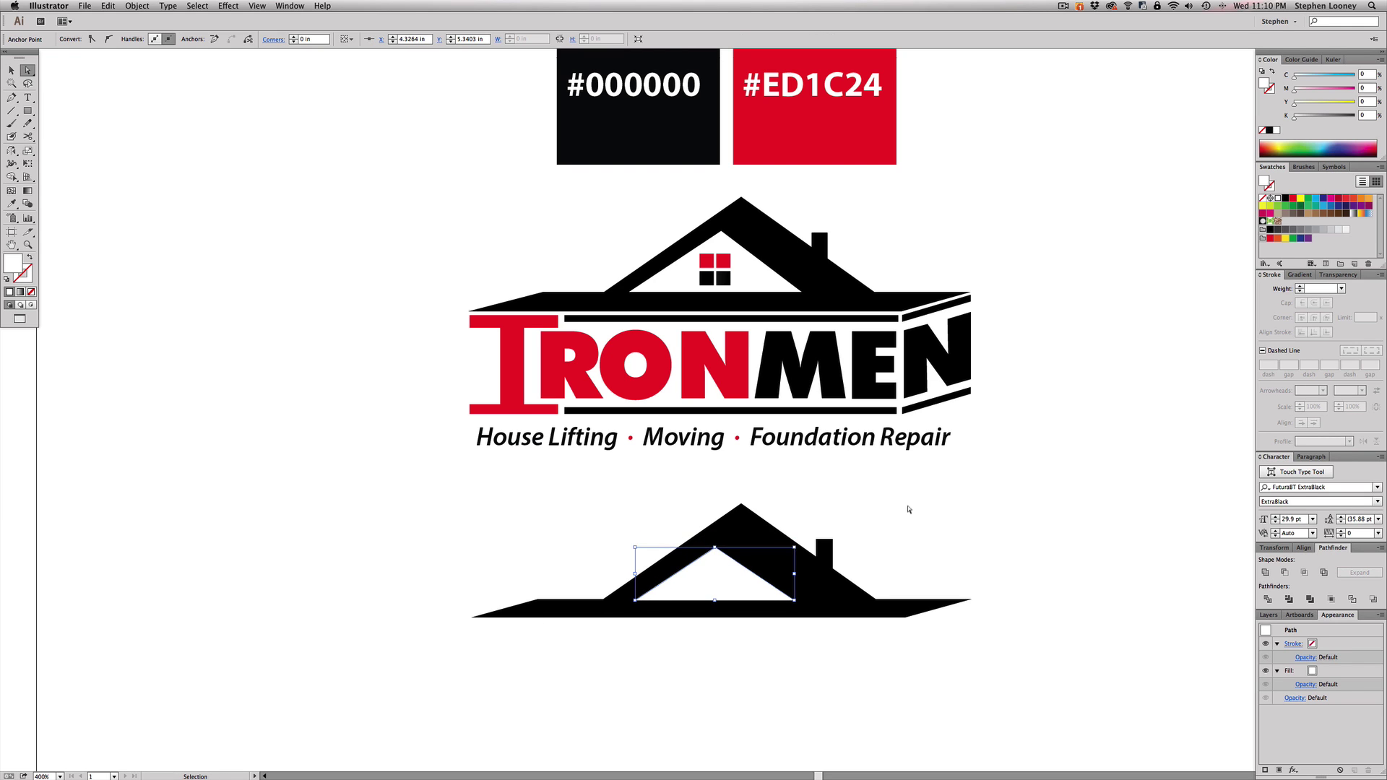
left_click(857, 647)
left_click_drag(858, 648, 888, 635)
Step: Select the triangle and roof and cut the opening with Pathfinder Minus Front
key("v")
left_click_drag(1017, 690, 621, 542)
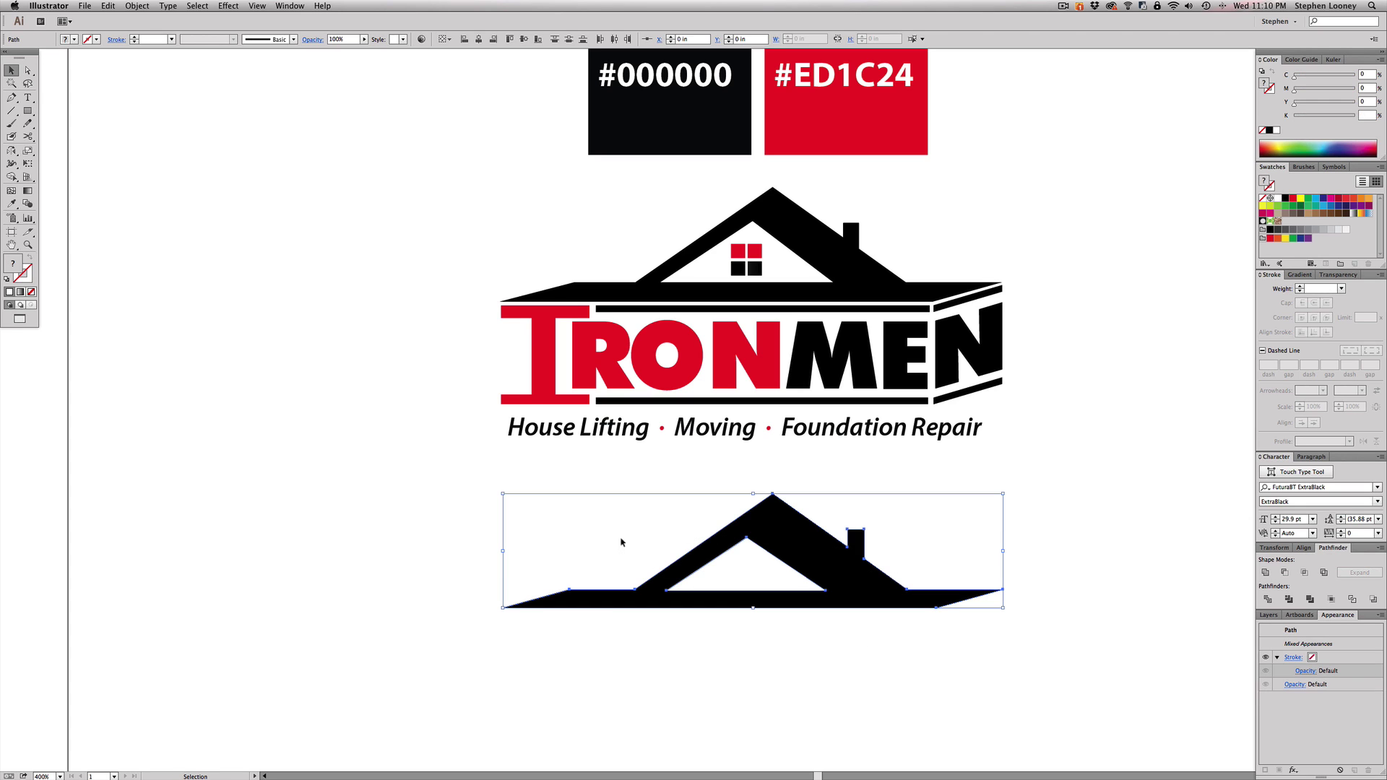
left_click(774, 573)
left_click(808, 576)
left_click(807, 576, "shift")
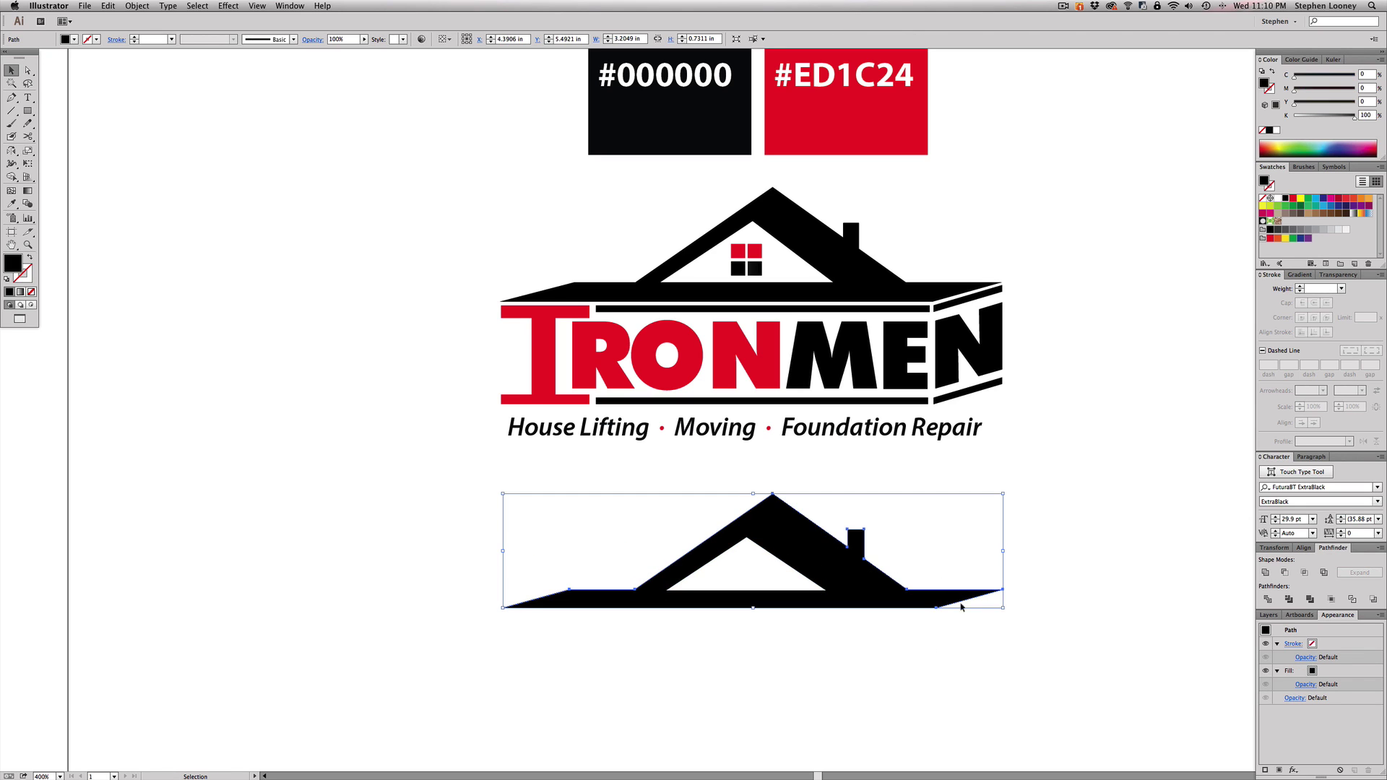
left_click(1284, 574)
left_click(953, 684)
Step: Test a cyan fill on the roof, then undo it back to black
left_click(851, 574)
left_click(1315, 198)
left_click(1137, 470)
key("super+z")
key("super+z")
left_click(817, 657)
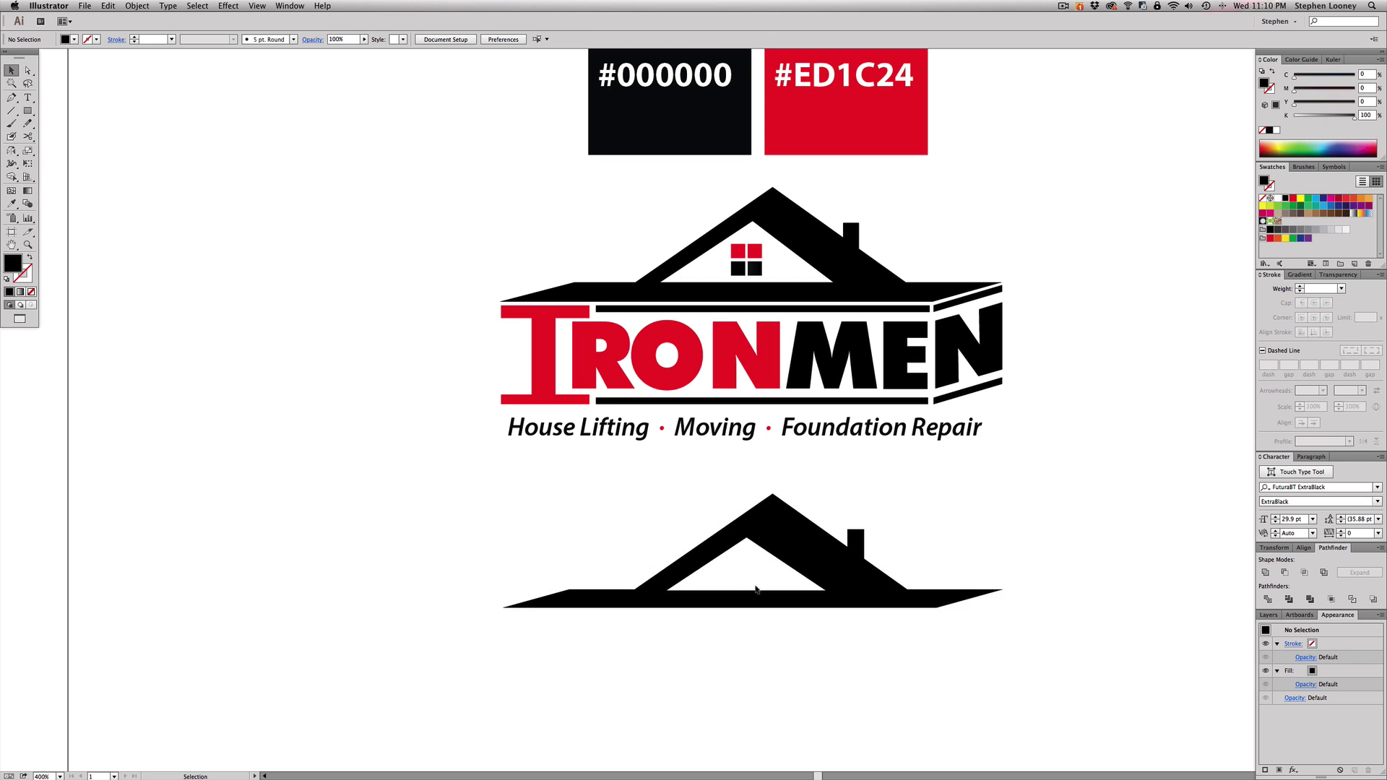
scroll(794, 658, "down", 1)
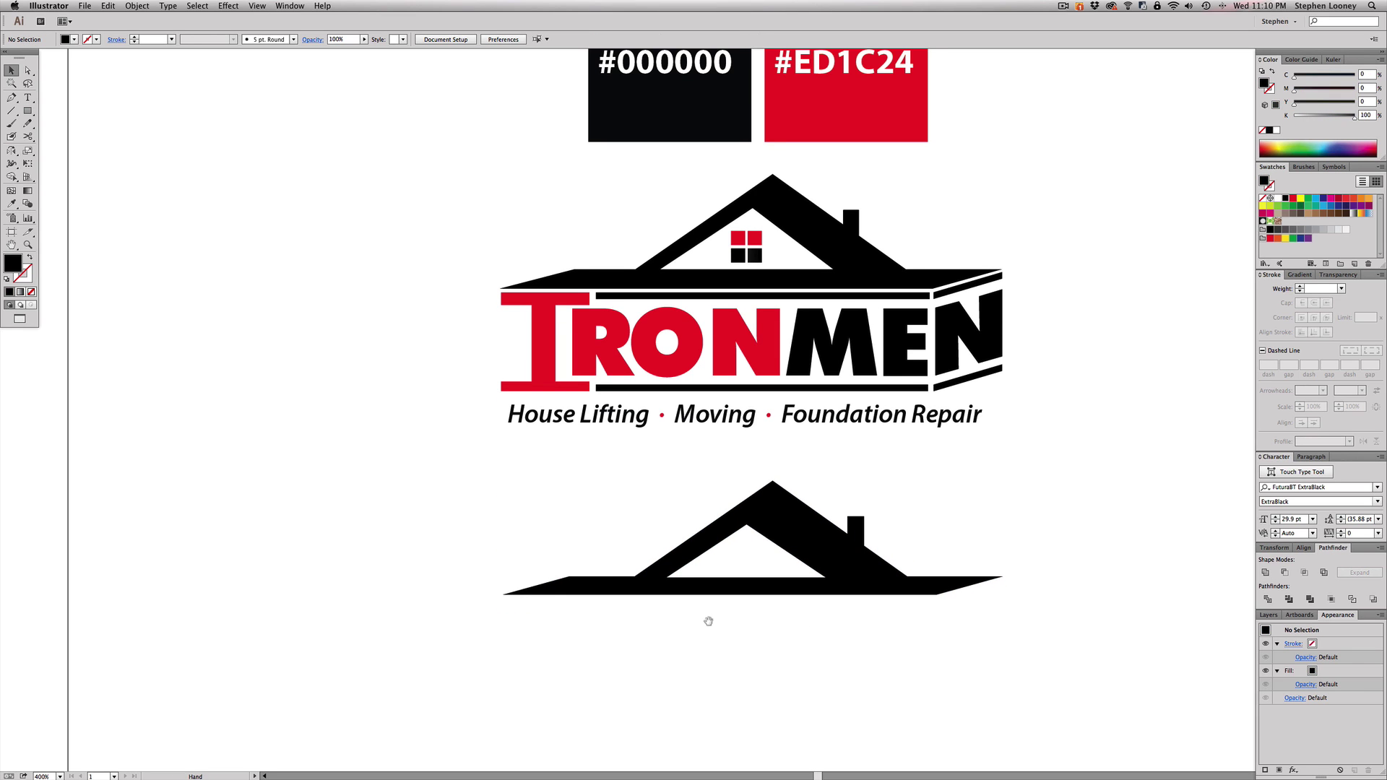
Step: Type the text RONMEN and move it under the lower roof
scroll(708, 619, "right", 1)
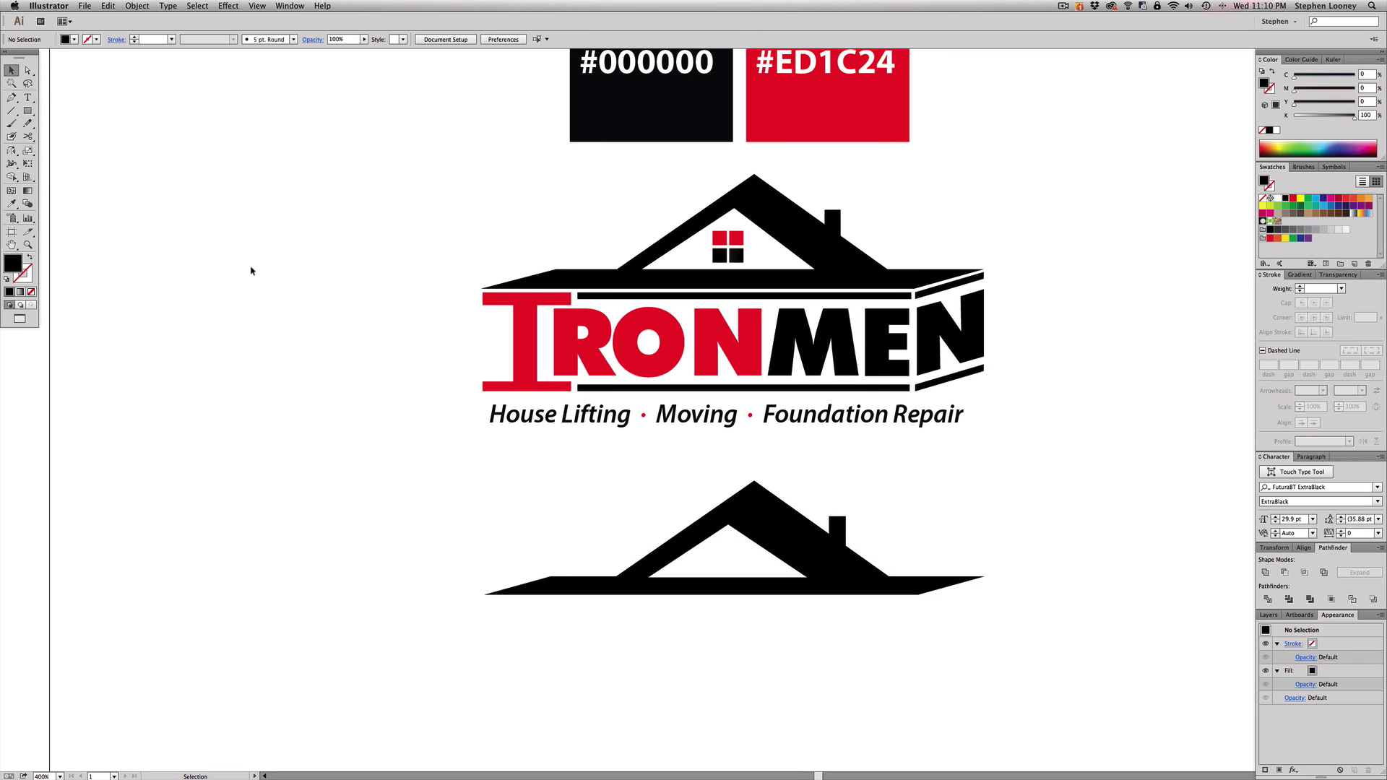
key("t")
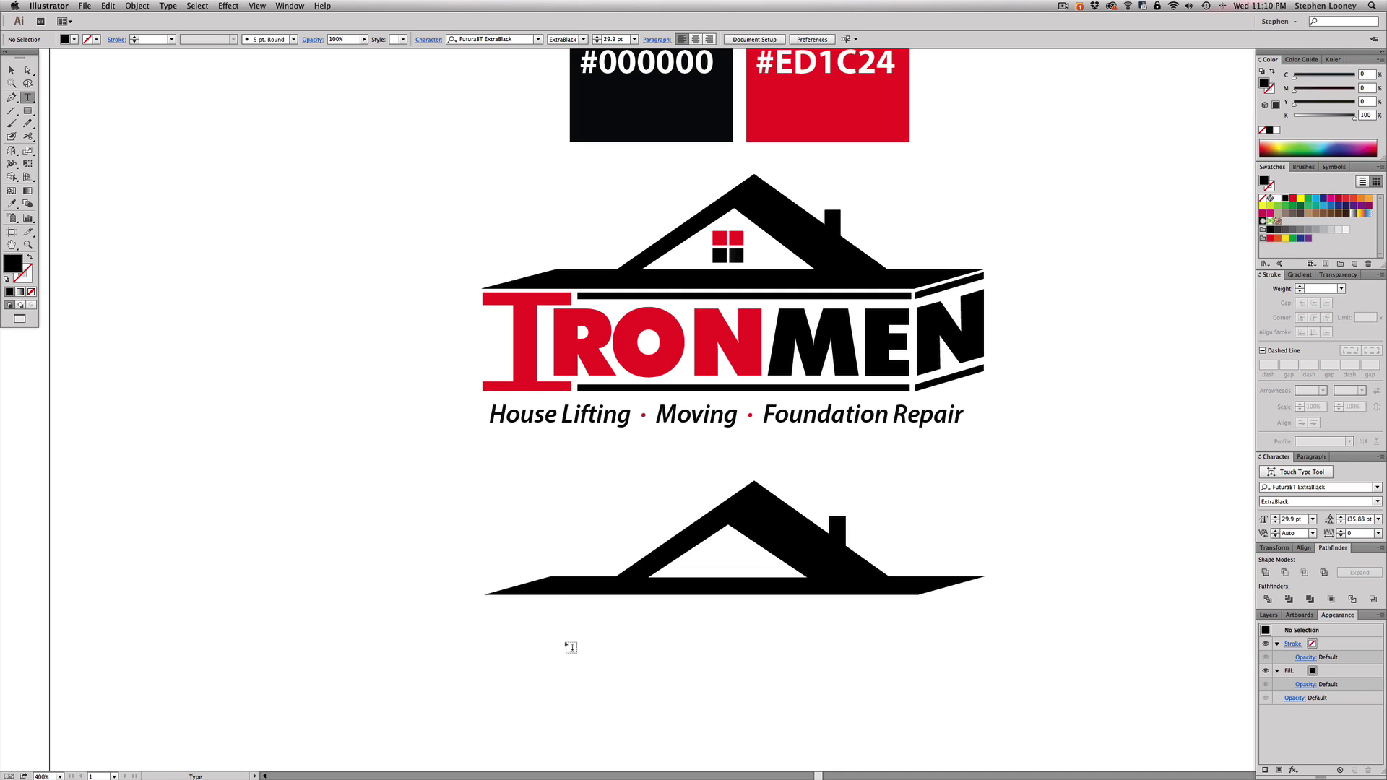
left_click(571, 647)
type("ONMEN")
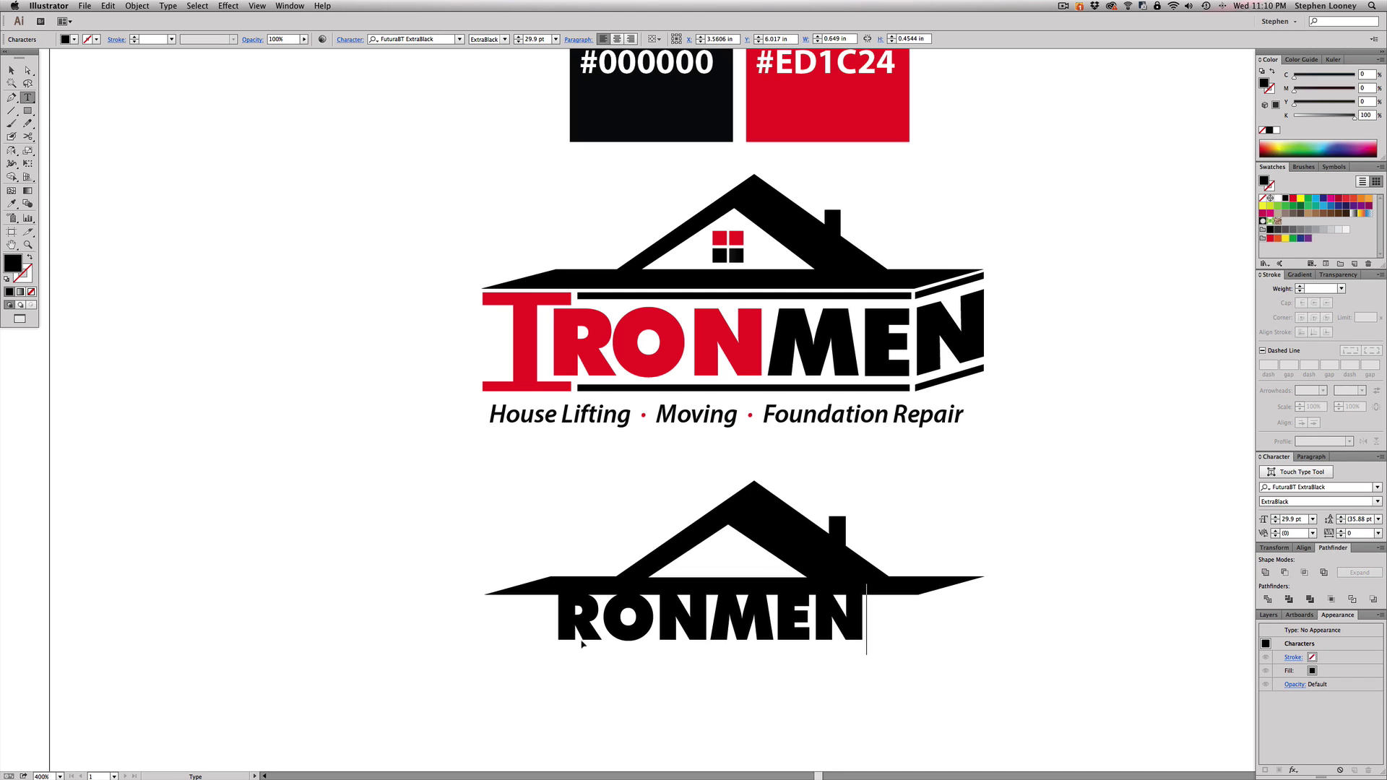
key("Escape")
left_click_drag(670, 620, 695, 639)
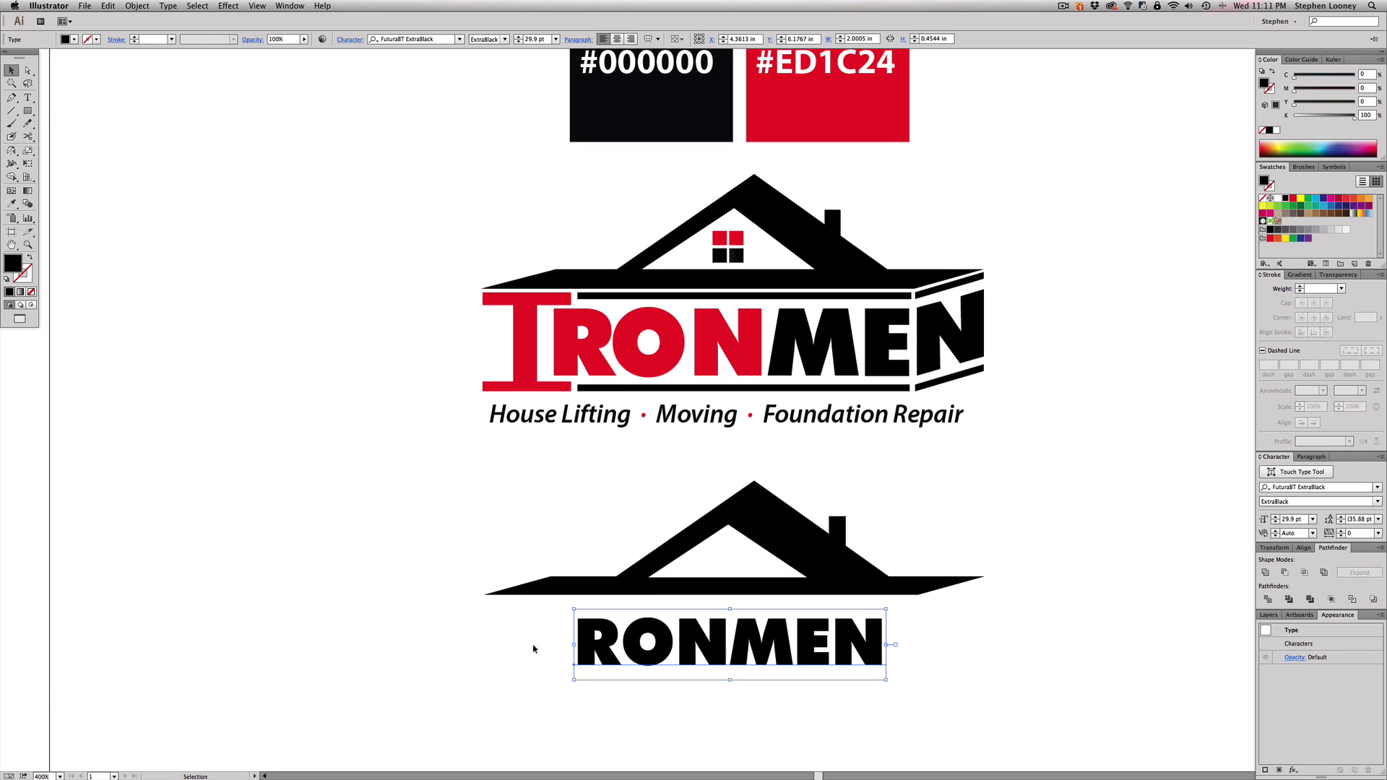
Step: Delete the final N and enlarge RONME to about 40.41 pt
double_click(872, 649)
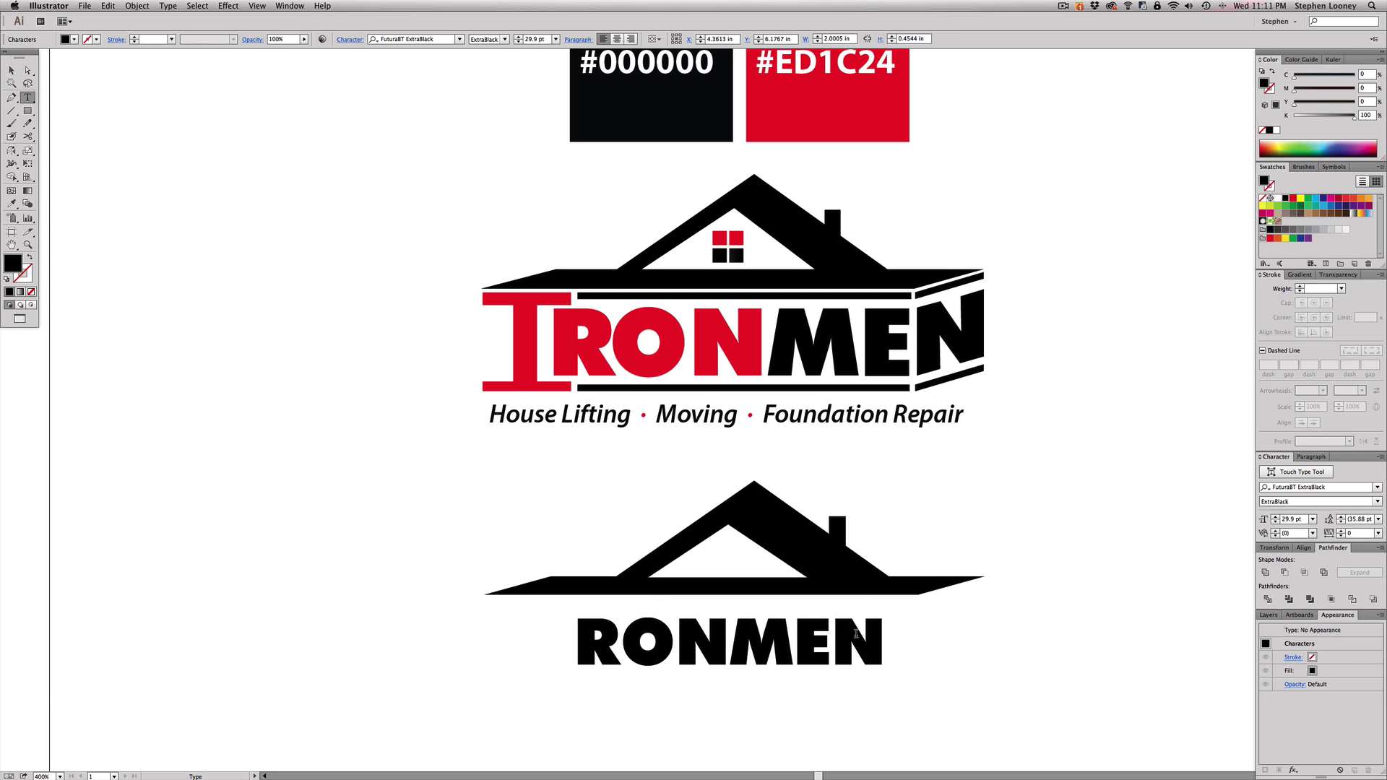
key("shift+Left")
key("BackSpace")
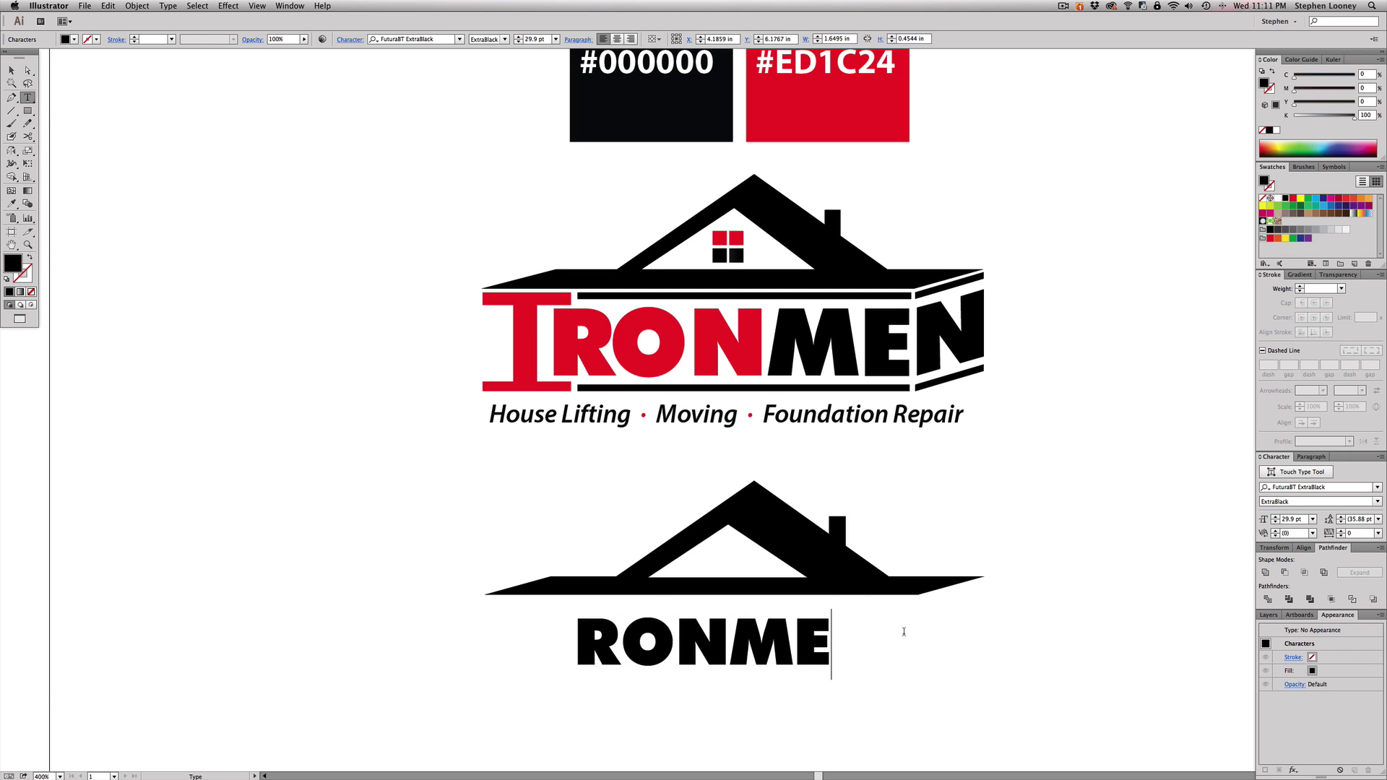
key("Escape")
left_click_drag(831, 610, 912, 604)
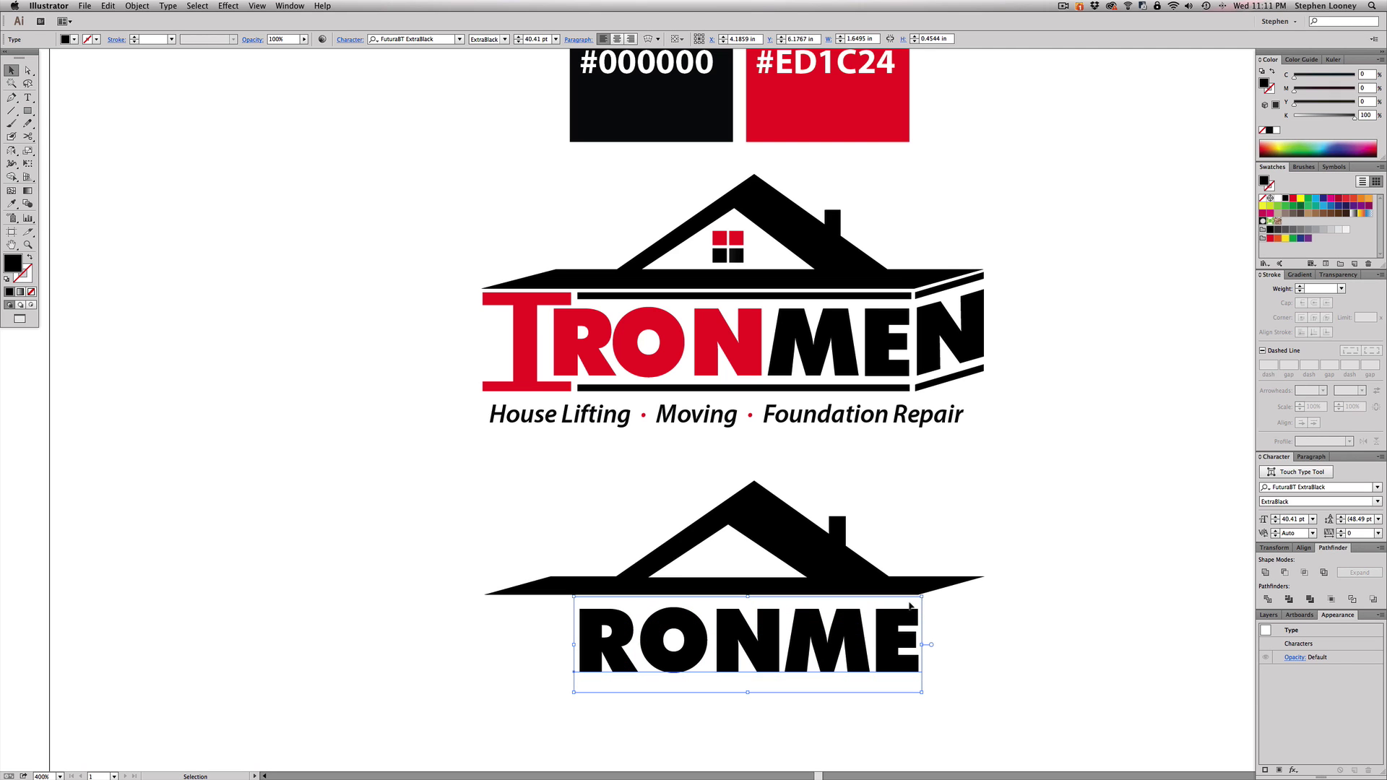
Step: Show the rulers and pull out a vertical guide
key("a")
key("super+r")
key("v")
left_click_drag(16, 692, 919, 704)
left_click(953, 669)
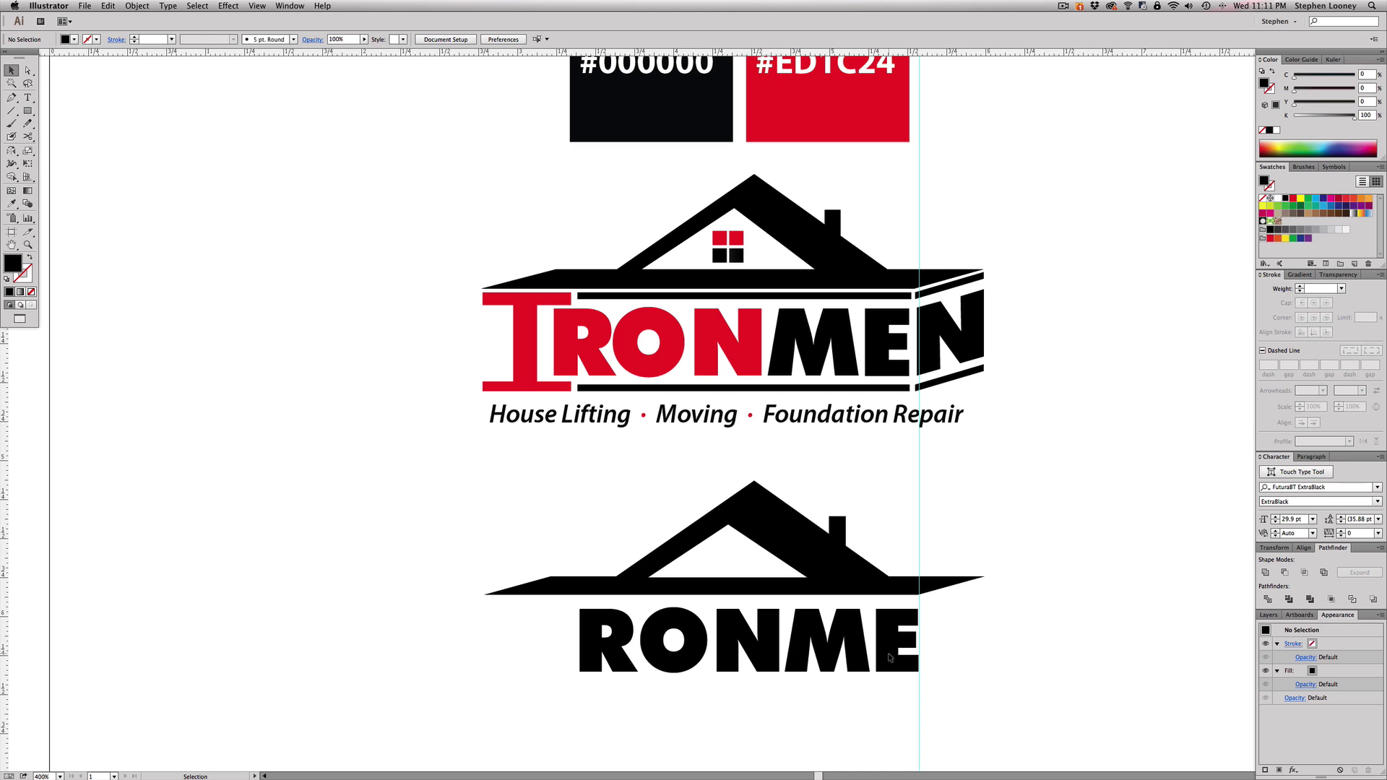
Step: Lower RONME under the roof, enlarge it slightly and shift it left
left_click_drag(890, 656, 892, 655)
left_click_drag(891, 651, 891, 660)
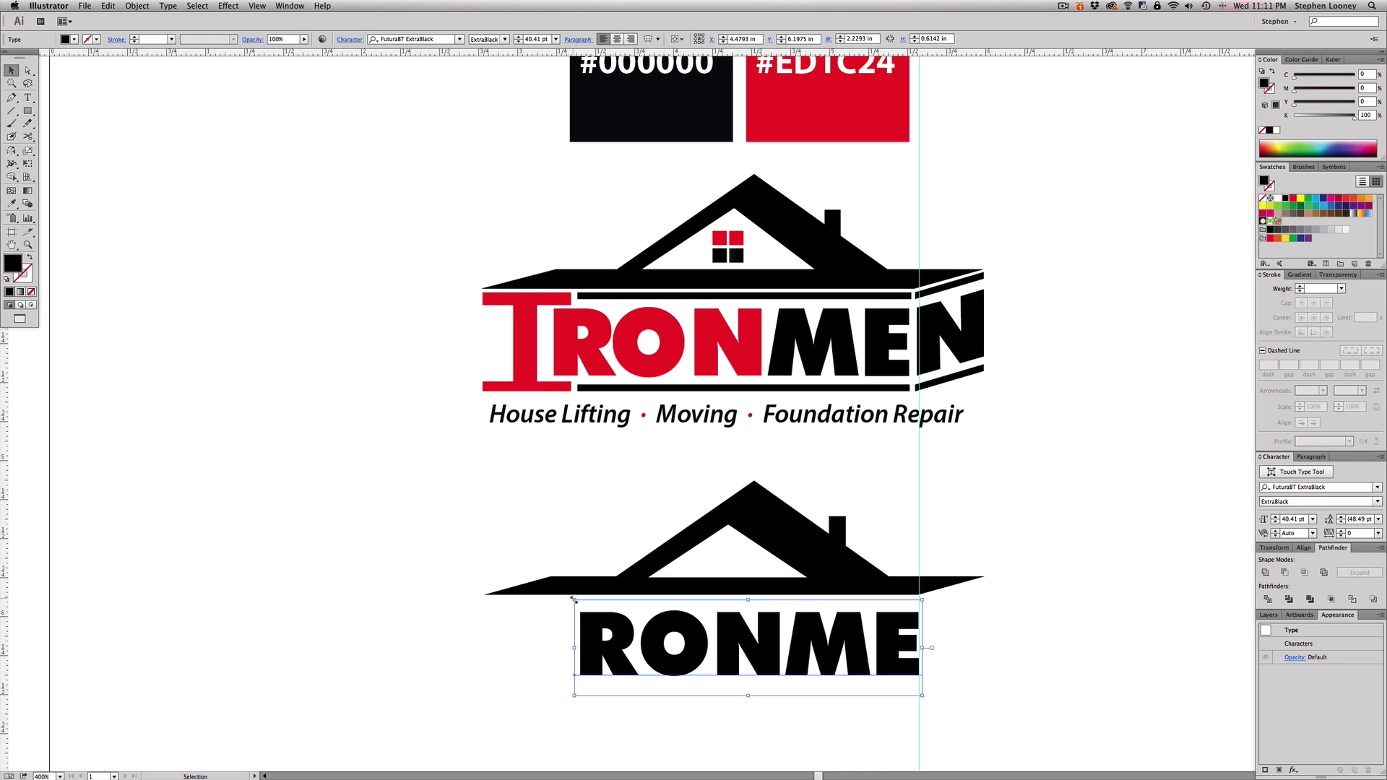
mouse_move(573, 599)
left_mouse_down()
mouse_move(546, 593)
mouse_move(578, 626)
mouse_move(551, 599)
mouse_move(575, 607)
left_mouse_up()
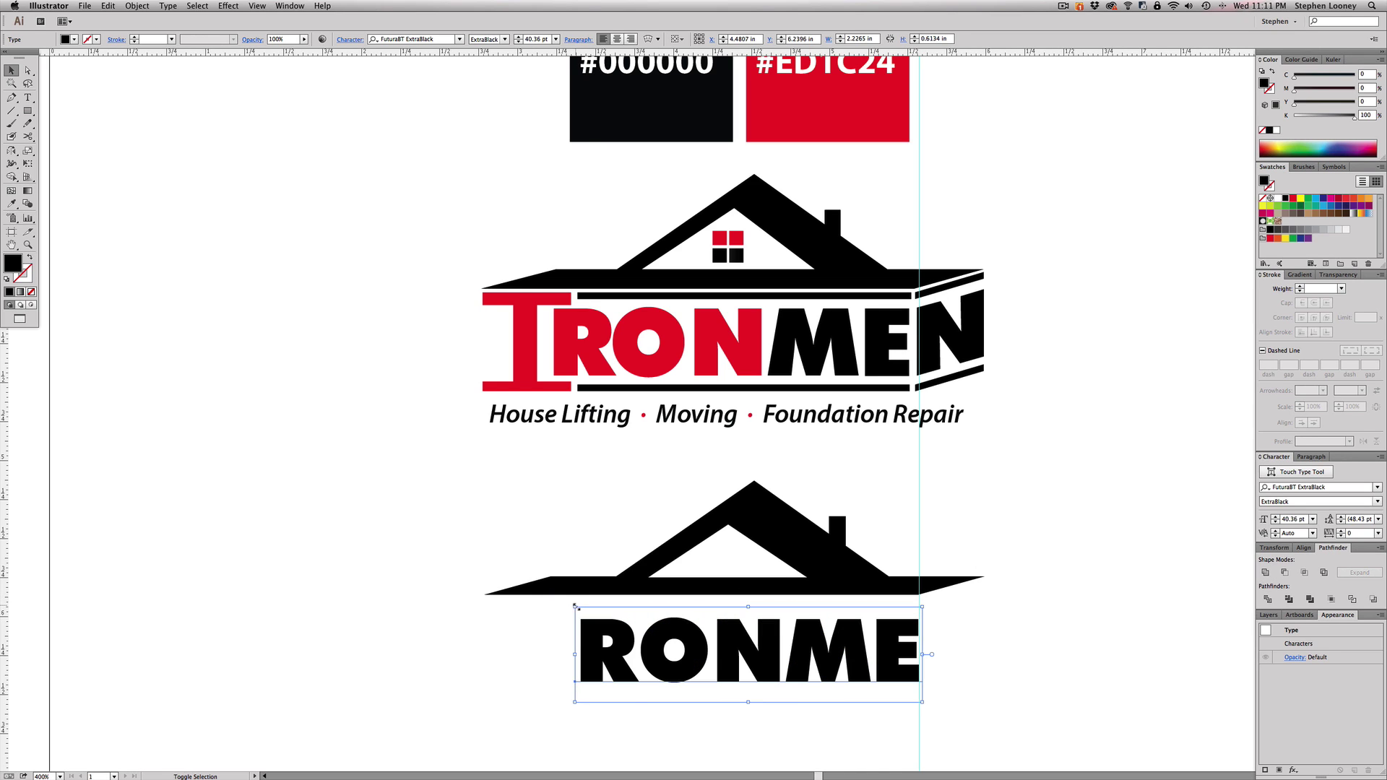
left_click_drag(644, 634, 637, 634)
left_click(970, 634)
Step: Alt-drag a copy of RONME to the right and start editing its text
scroll(972, 633, "down", 1)
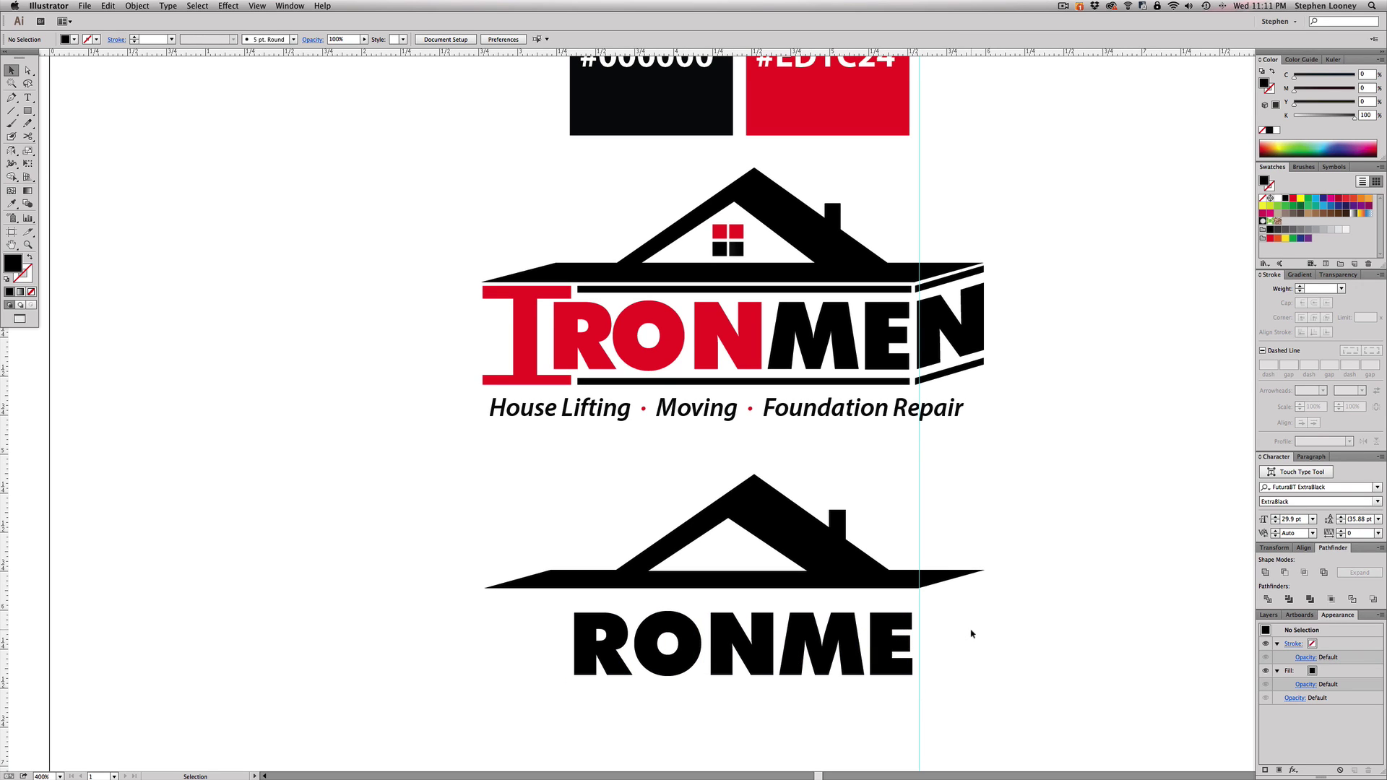
left_click(893, 645)
left_click_drag(645, 652, 1009, 652)
double_click(1009, 652)
Step: Change the copy's text to N and place it beside RONME
type("N")
key("Escape")
left_click_drag(988, 654, 970, 654)
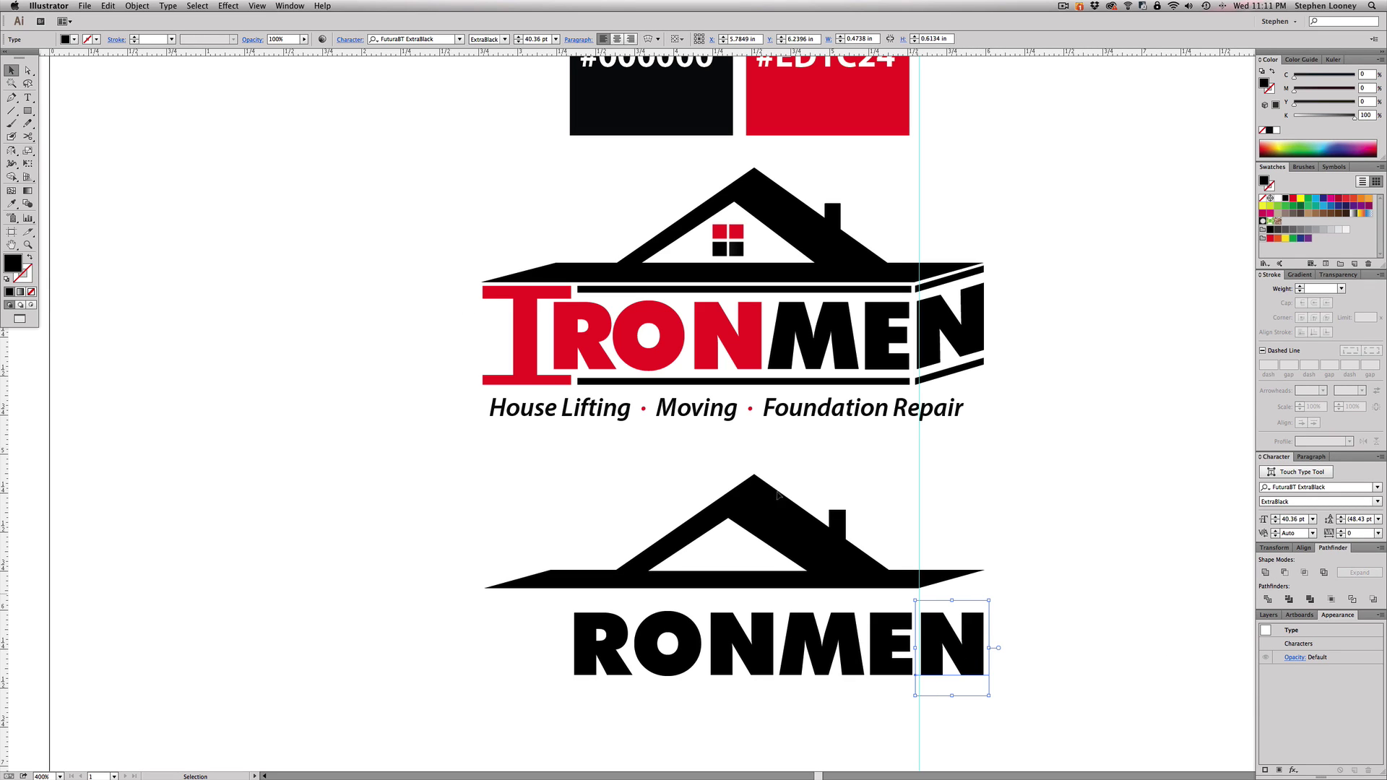
Step: Try a Free Transform Perspective Distort on the N and switch to floating-window mode
key("e")
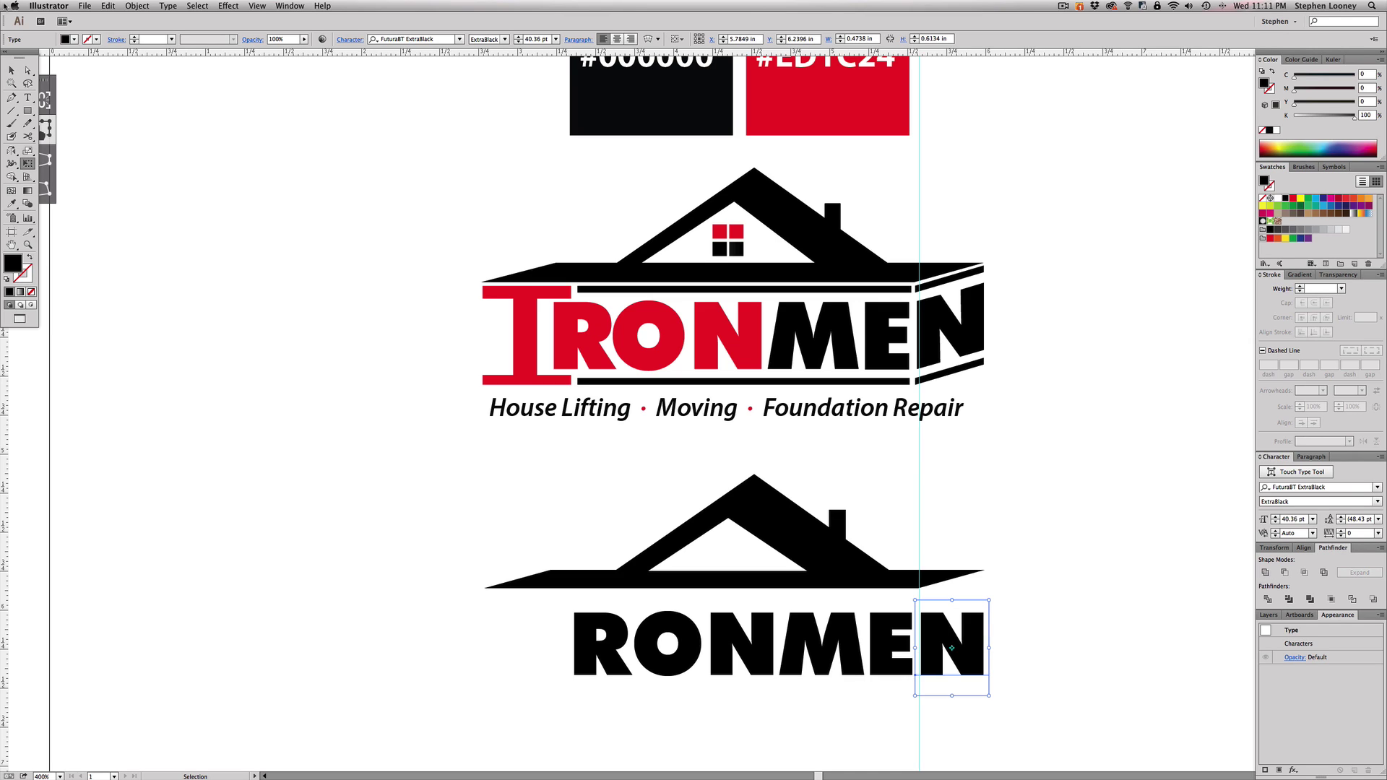
left_click_drag(60, 83, 278, 100)
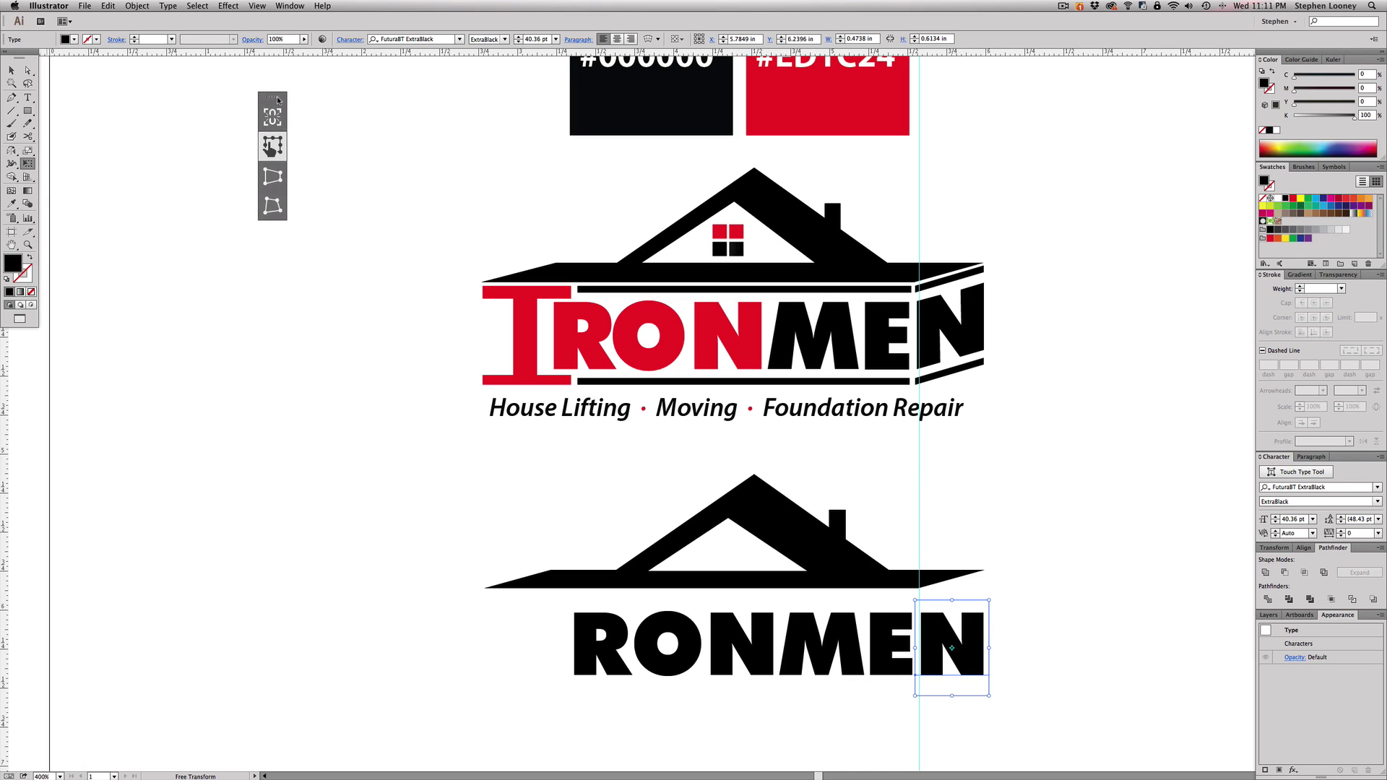
left_click(276, 178)
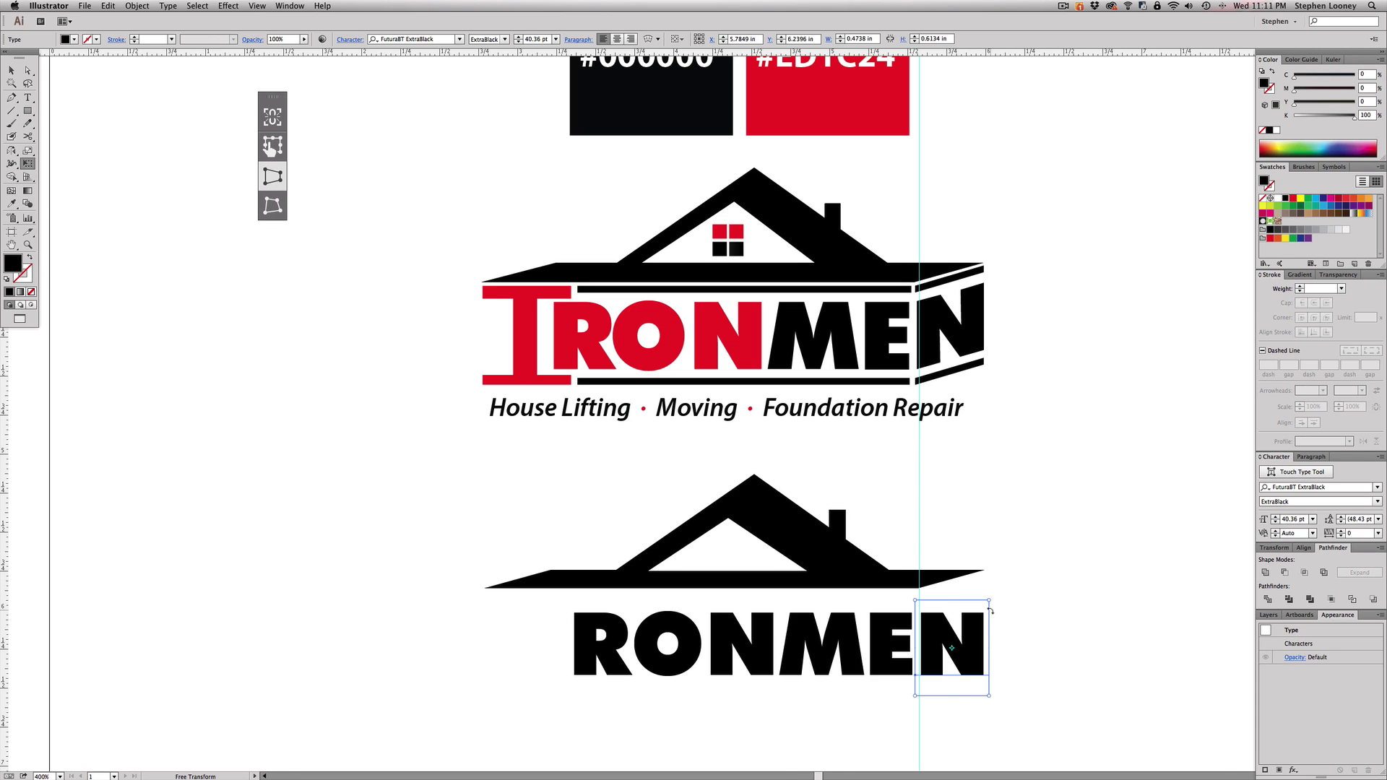
left_click_drag(989, 611, 989, 579)
key("f")
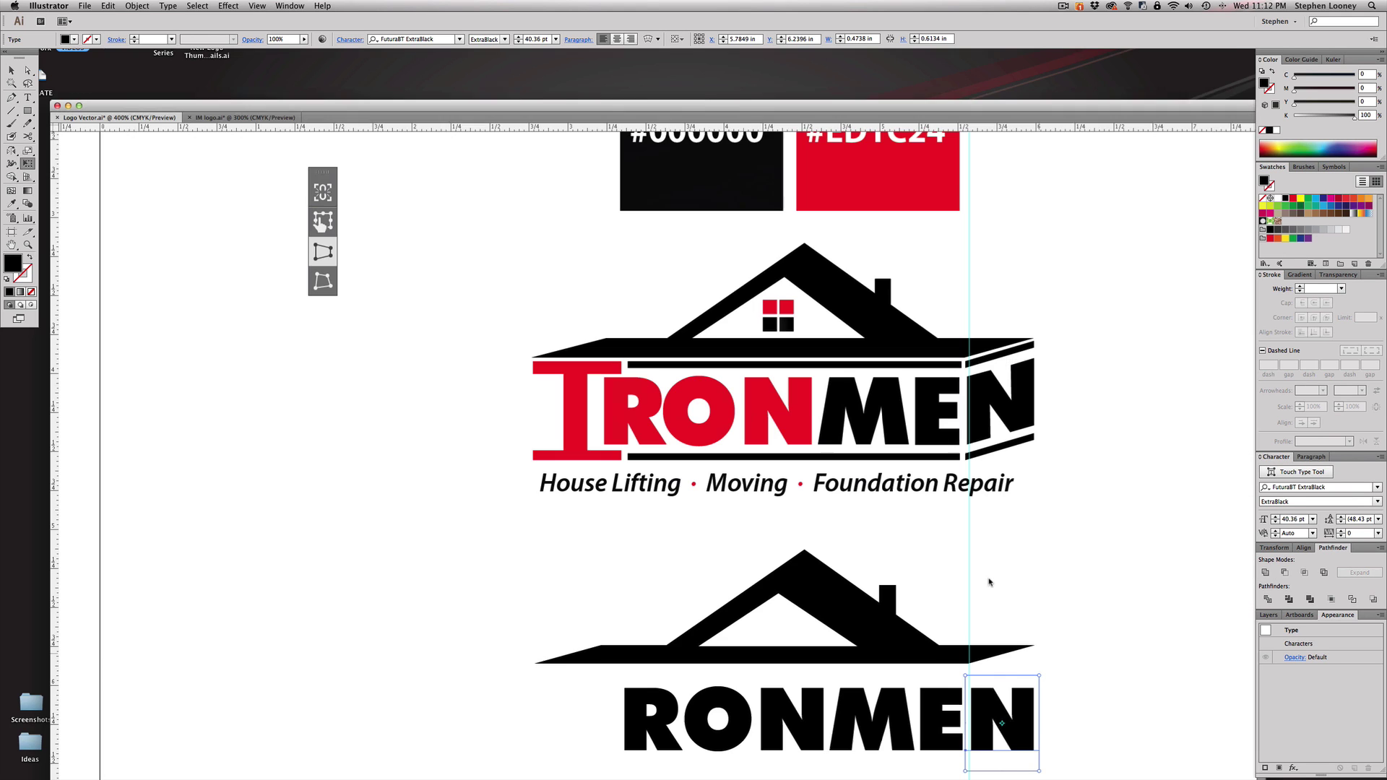
left_click_drag(1041, 637, 983, 569)
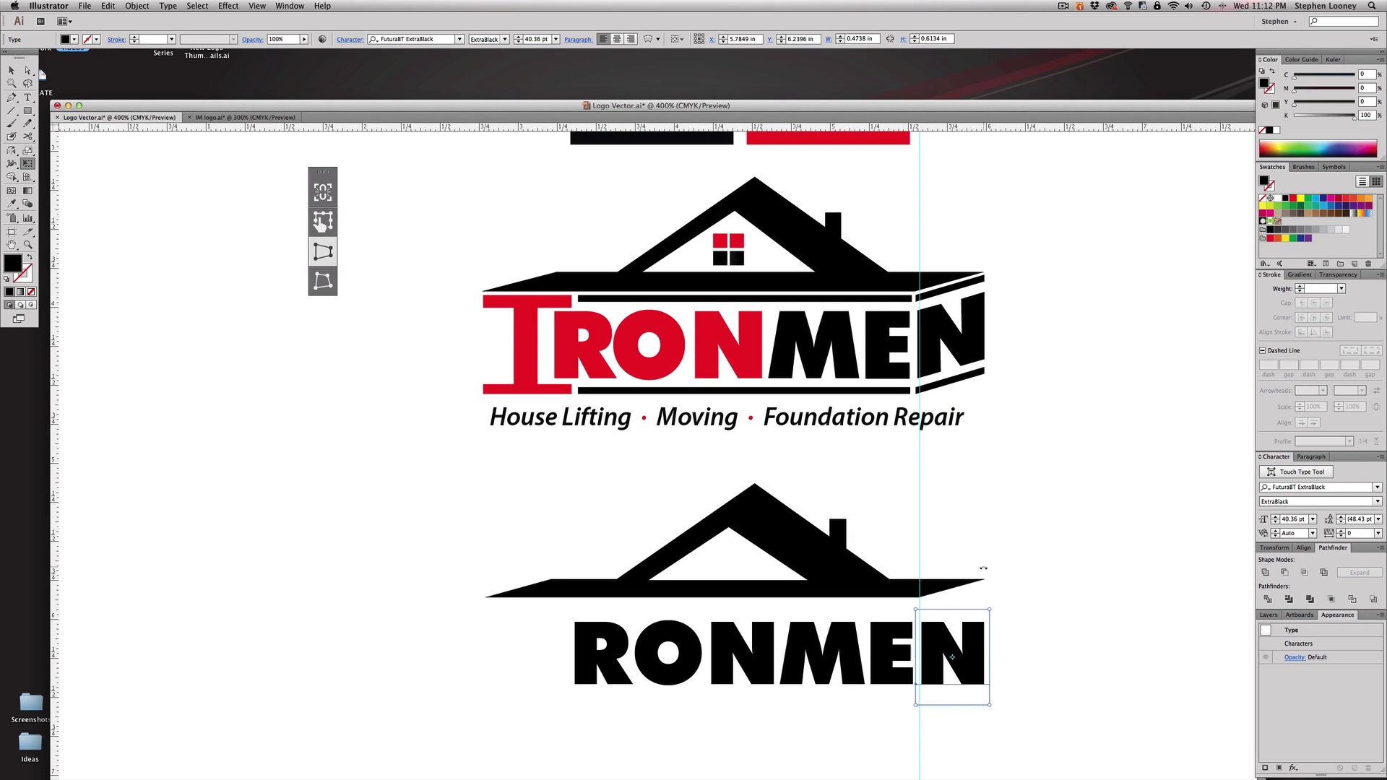
left_click(158, 5)
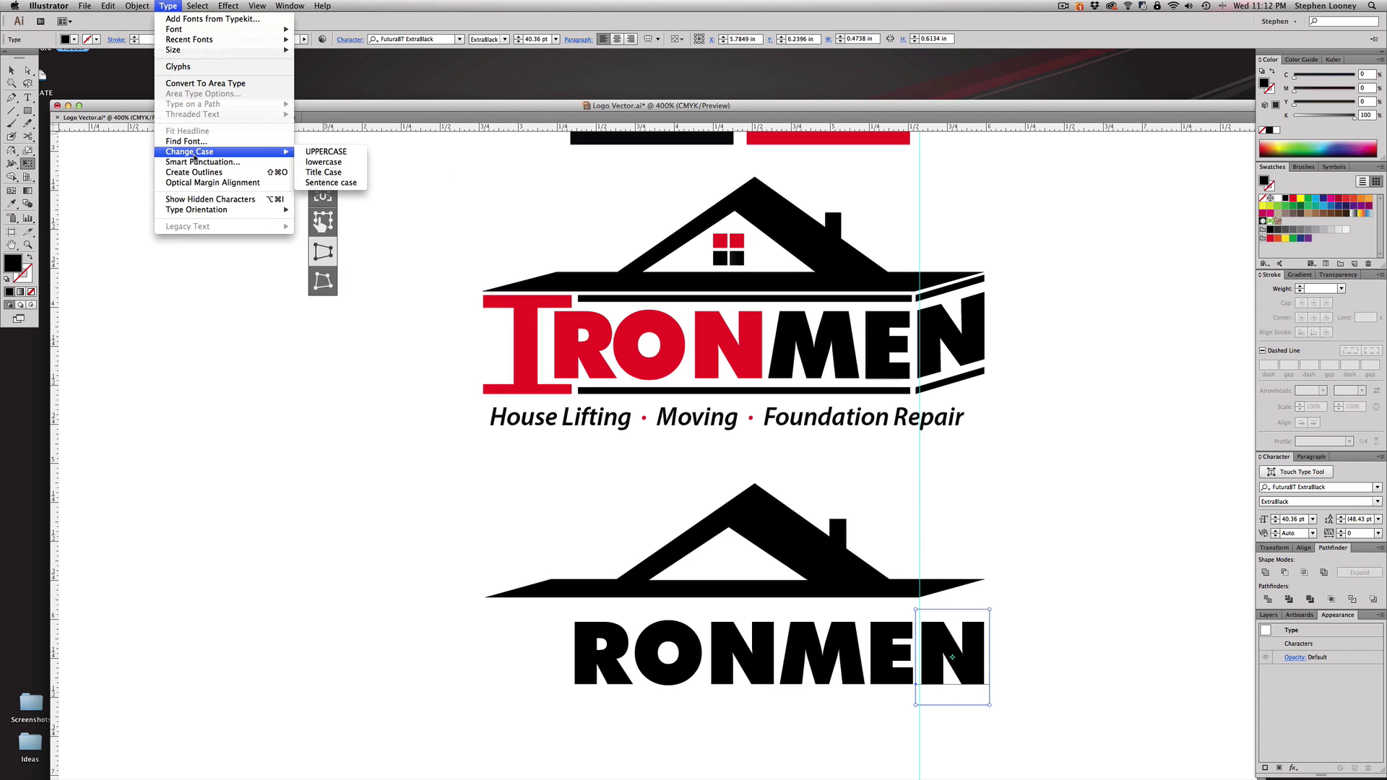
Step: Outline the N and Free Distort its right corners upward into a slant
left_click(200, 173)
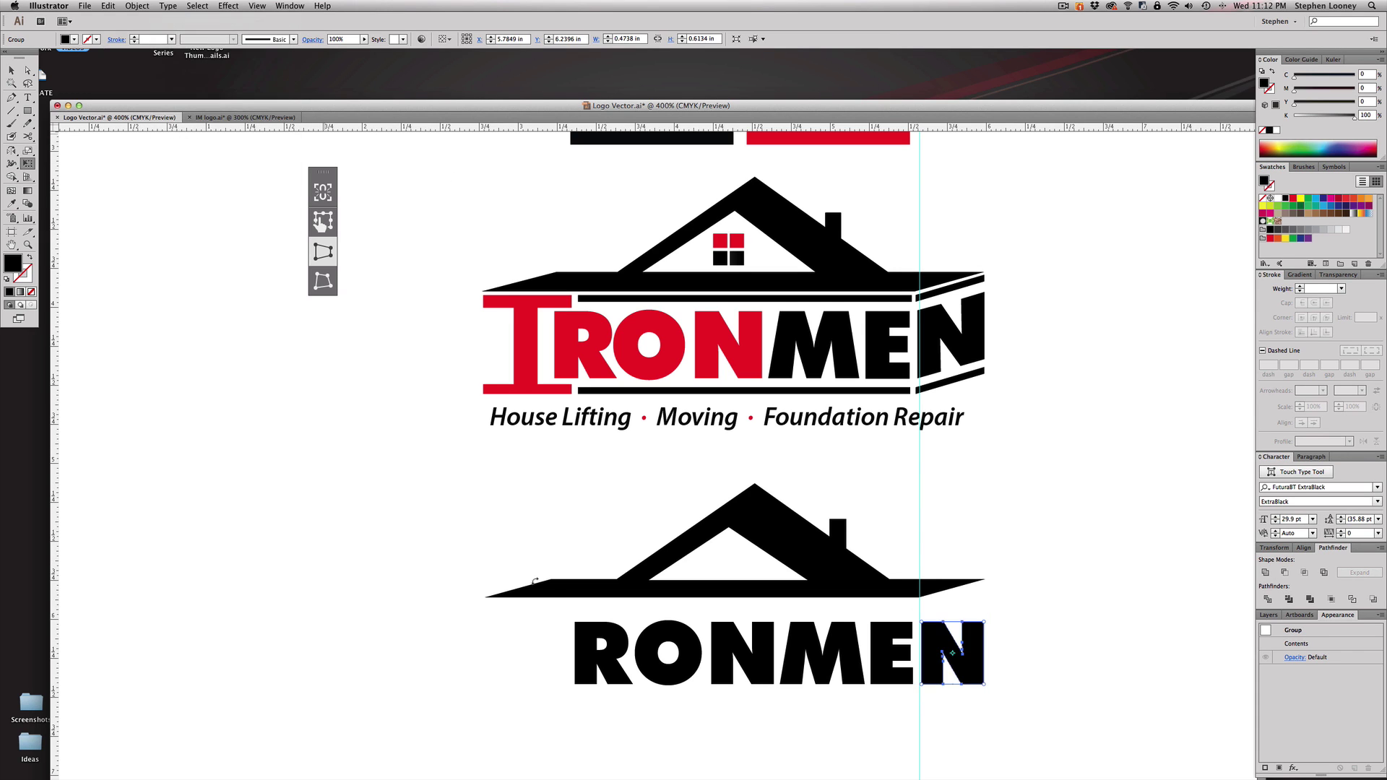
key("f")
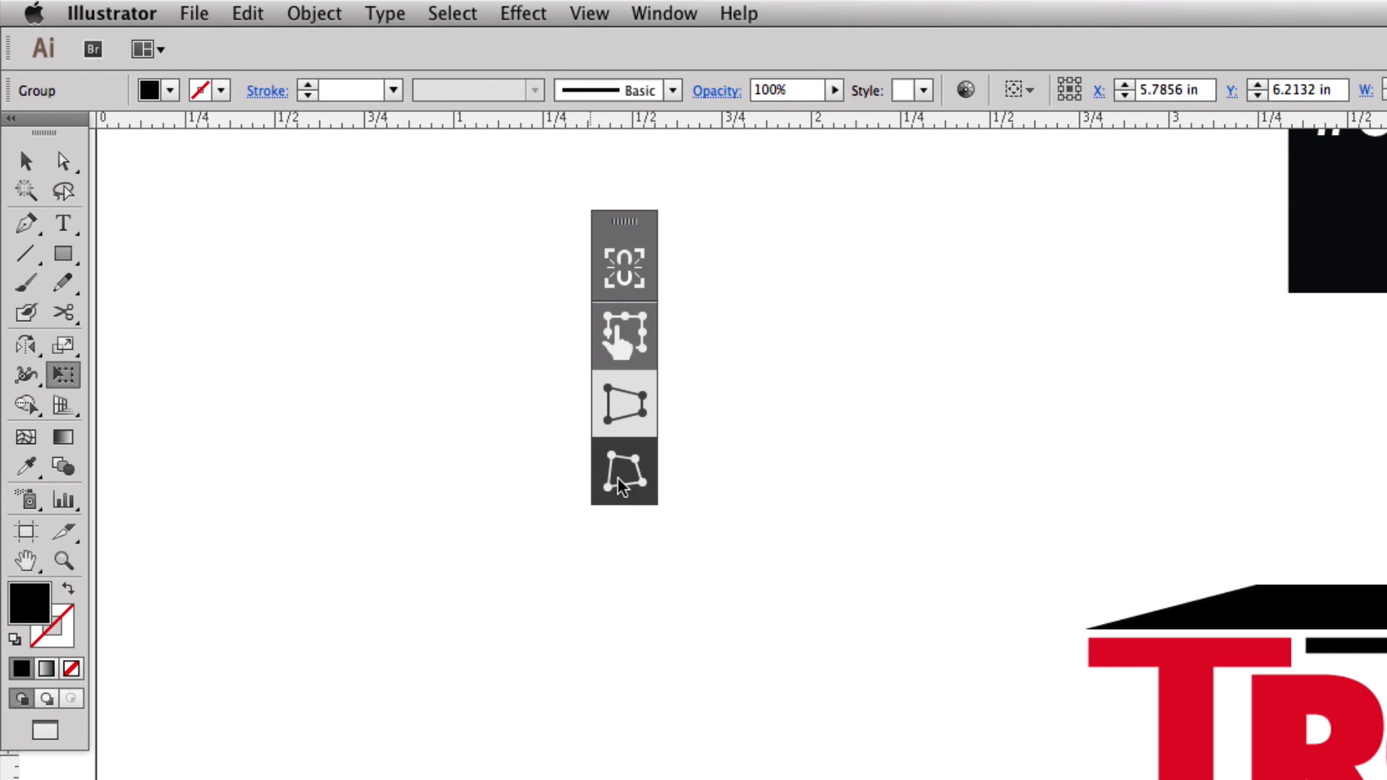
left_click(626, 481)
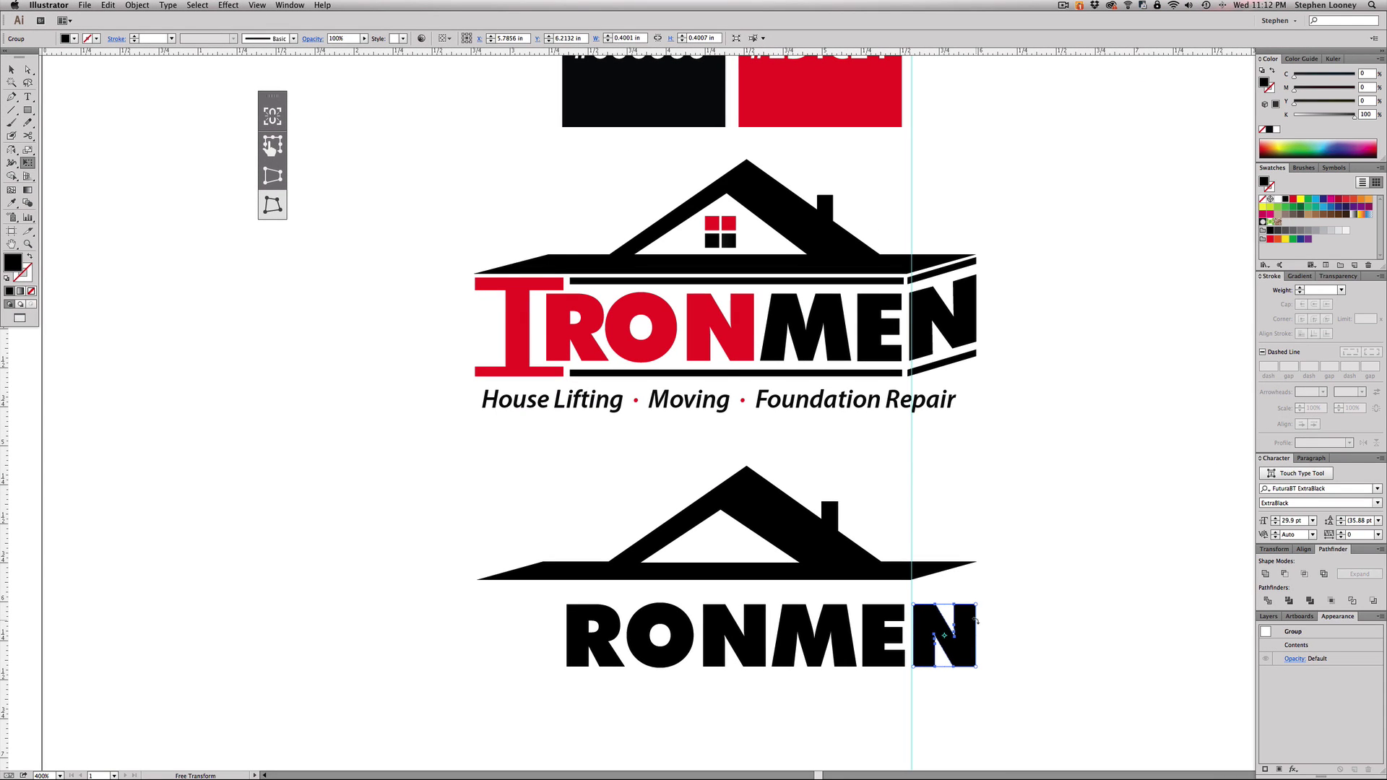
mouse_move(976, 609)
left_mouse_down()
mouse_move(969, 585)
mouse_move(980, 593)
left_mouse_up()
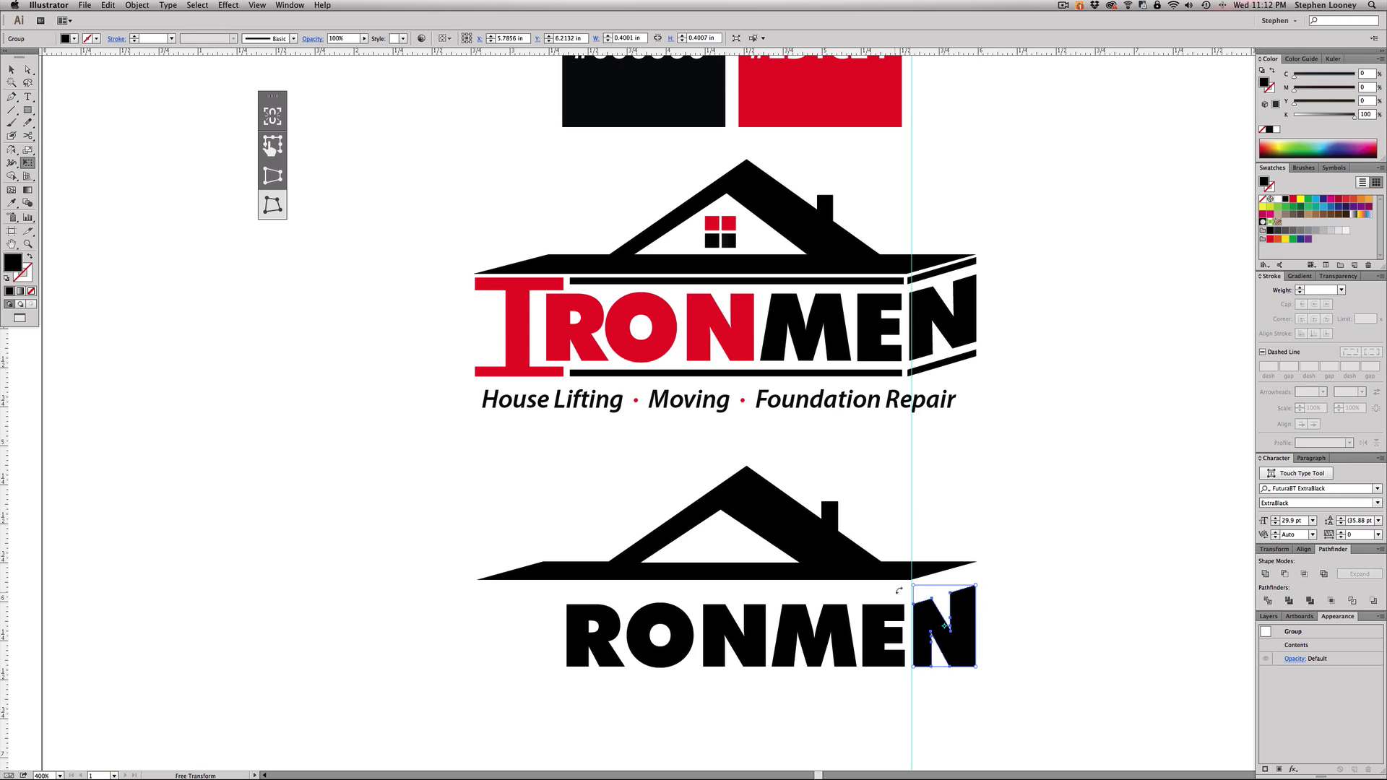
left_click_drag(979, 668, 980, 651)
left_click_drag(980, 651, 980, 651)
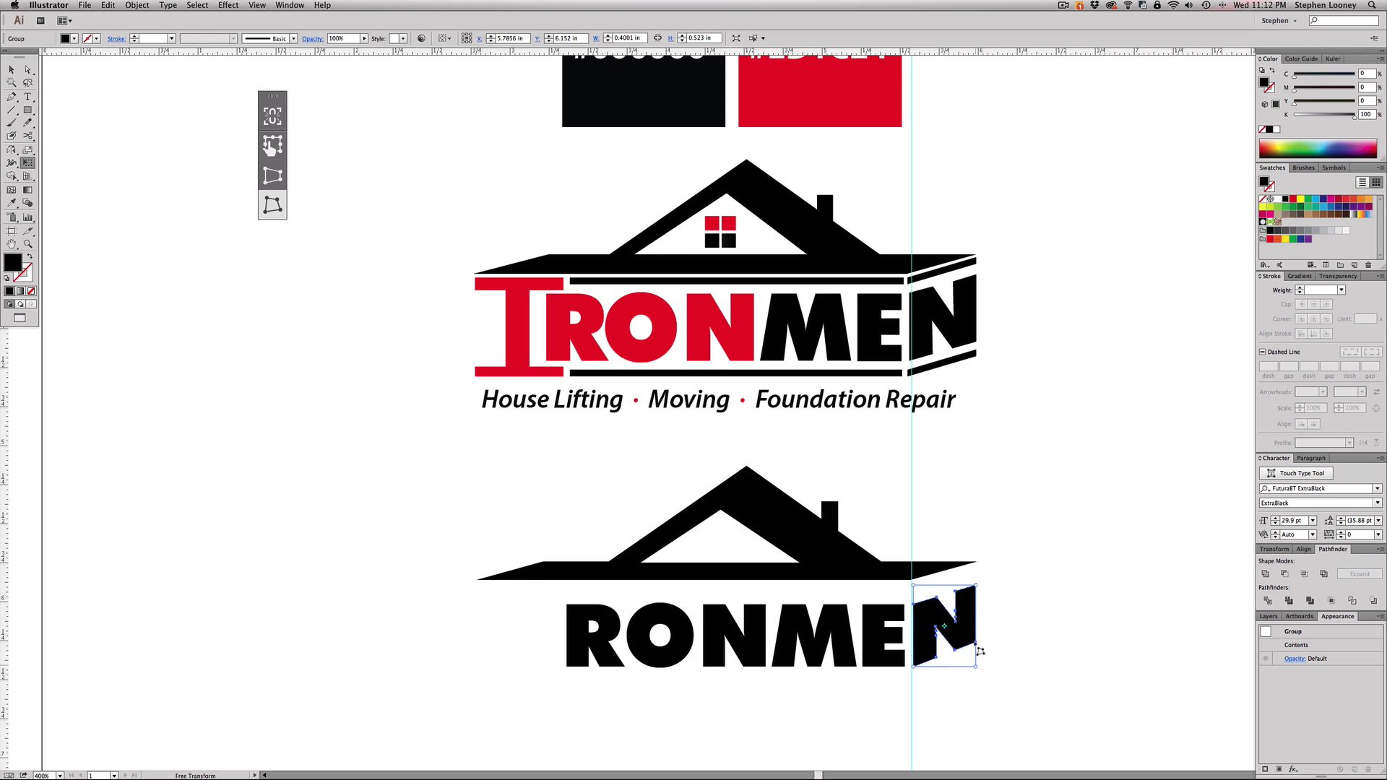
key("v")
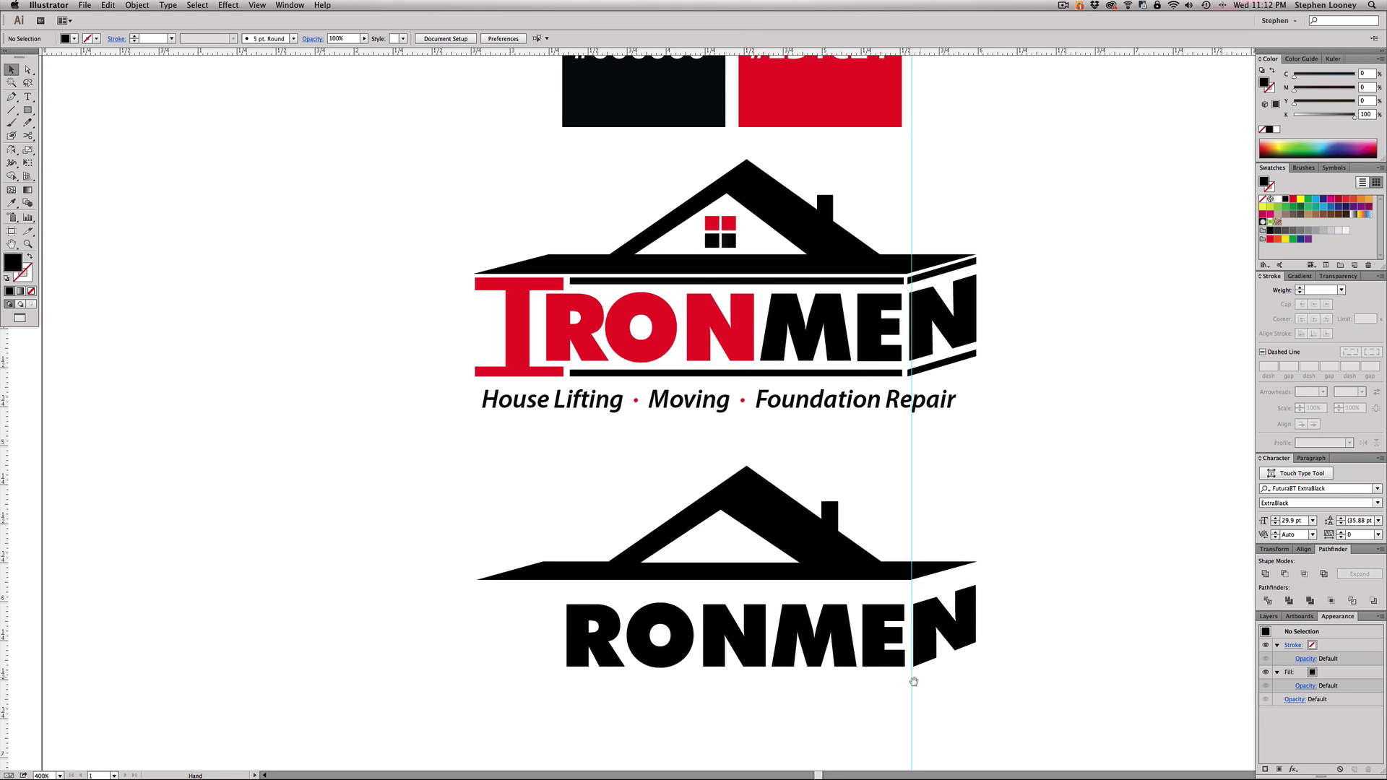
scroll(1024, 611, "left", 3)
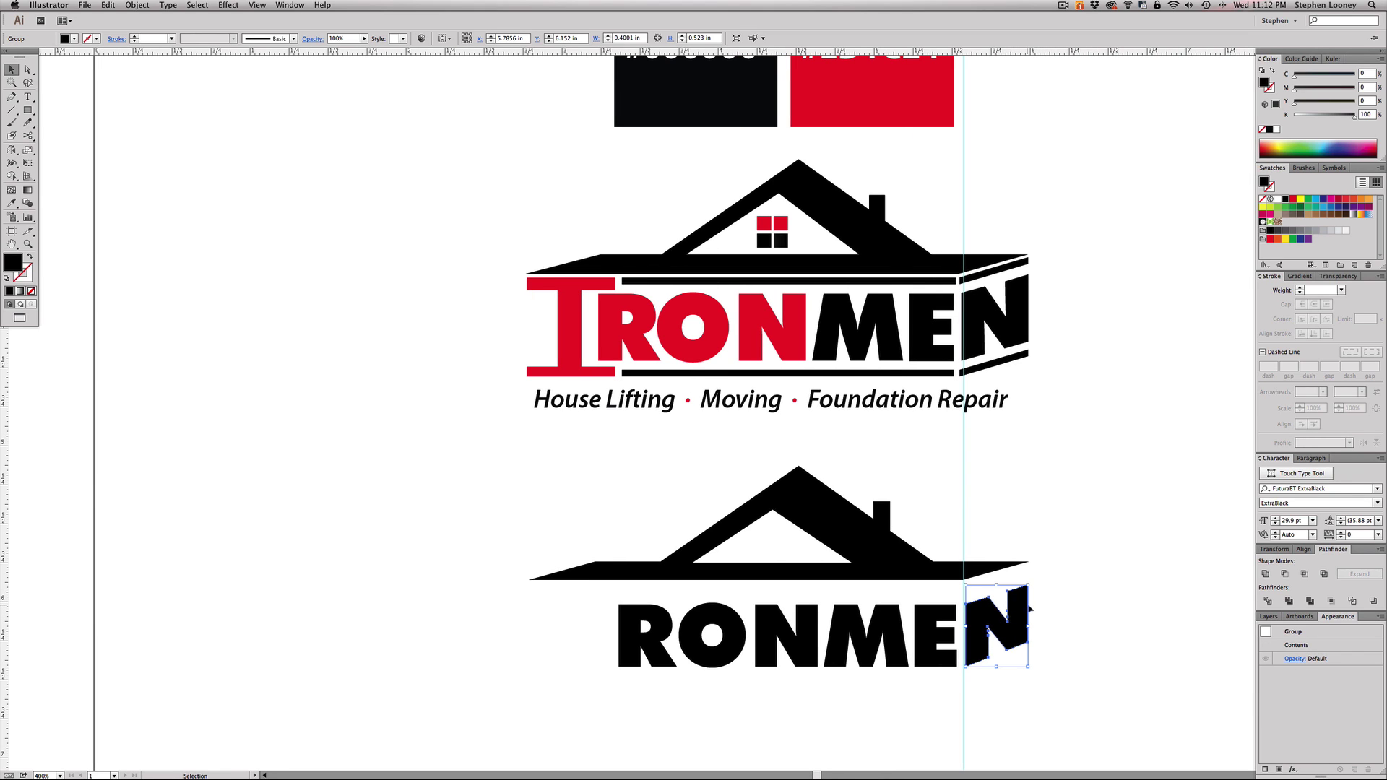
Step: Draw a thin vertical black stem for the letter I before RONMEN
key("e")
key("a")
left_click(864, 686)
left_click_drag(864, 687, 982, 647)
left_click(28, 110)
left_click_drag(677, 580, 694, 667)
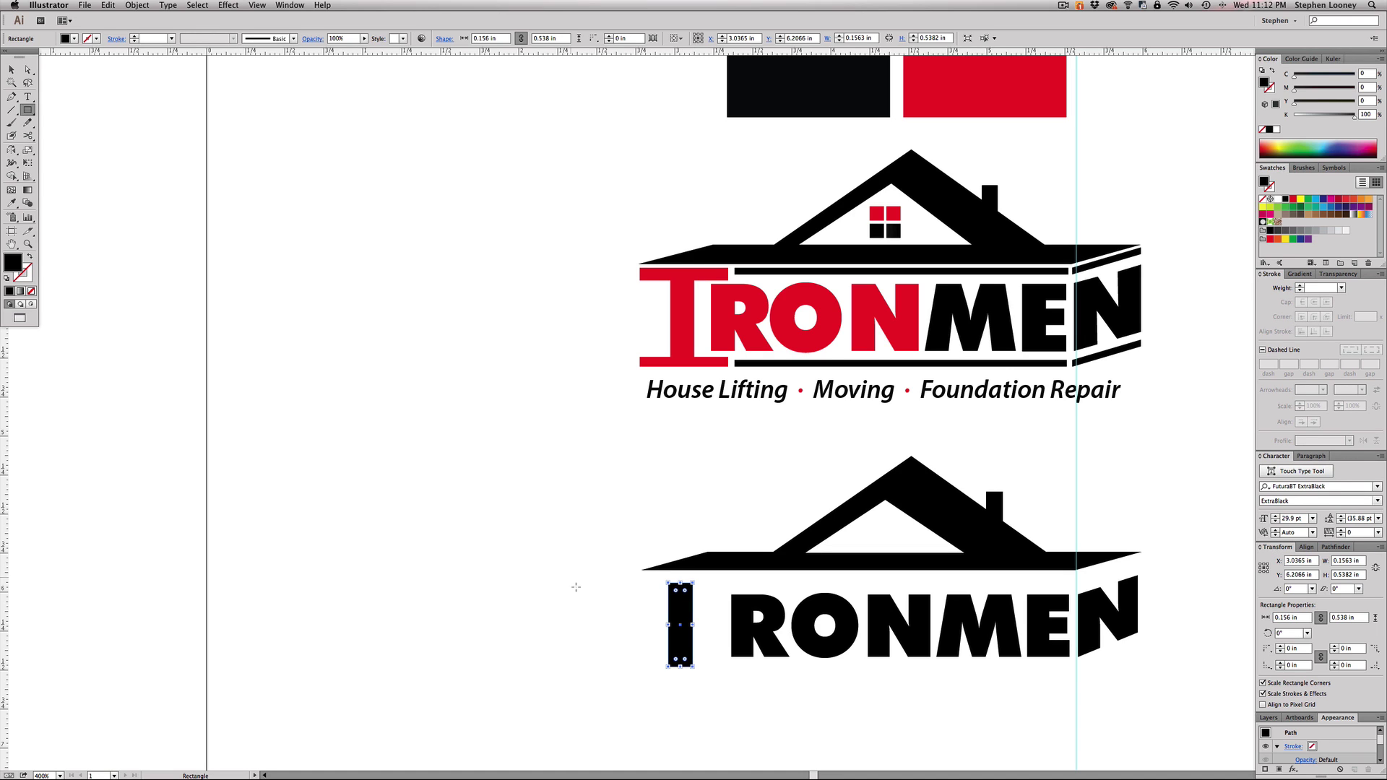
Step: Add a top crossbar to the I and Option+Shift-copy it to the base
left_click_drag(640, 575, 719, 585)
key("v")
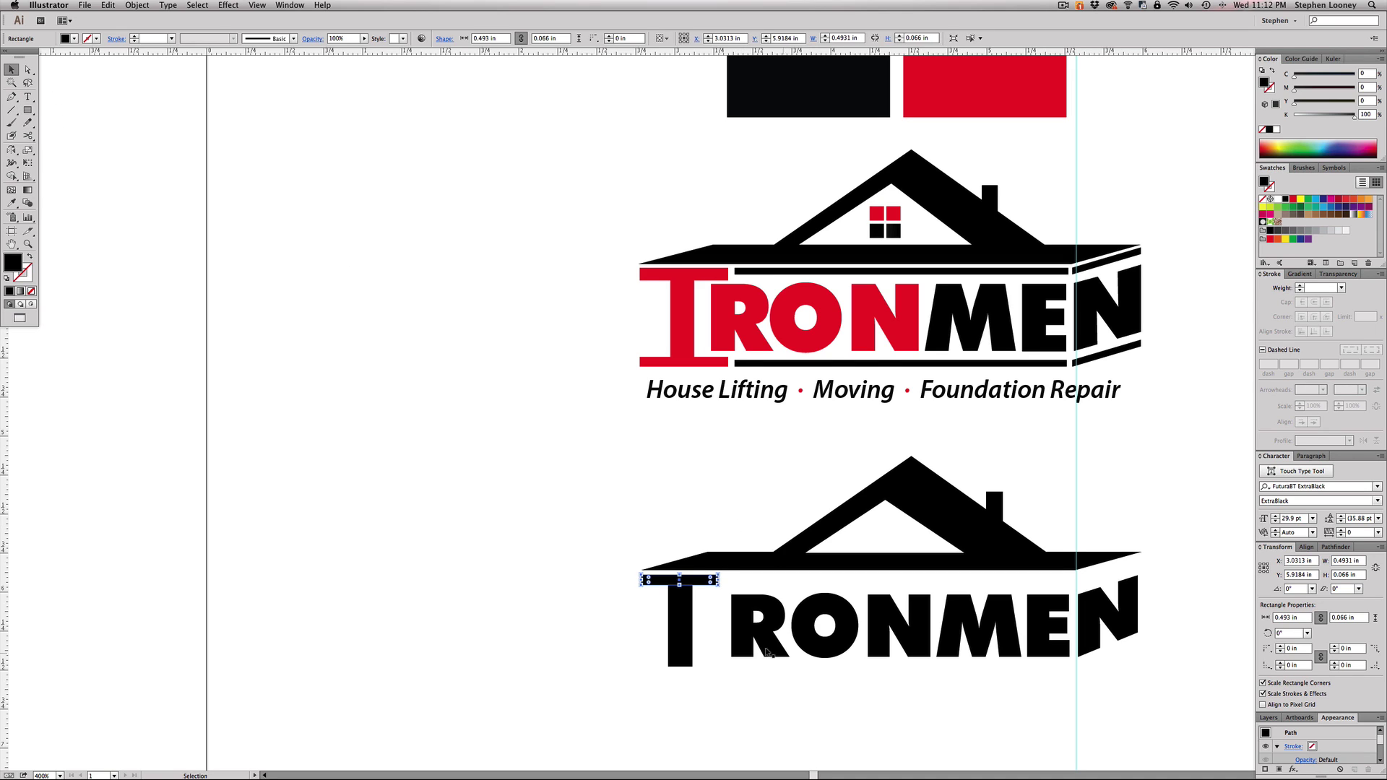
left_click(718, 617)
left_click_drag(698, 581, 695, 668)
left_click(690, 700)
scroll(697, 706, "up", 1)
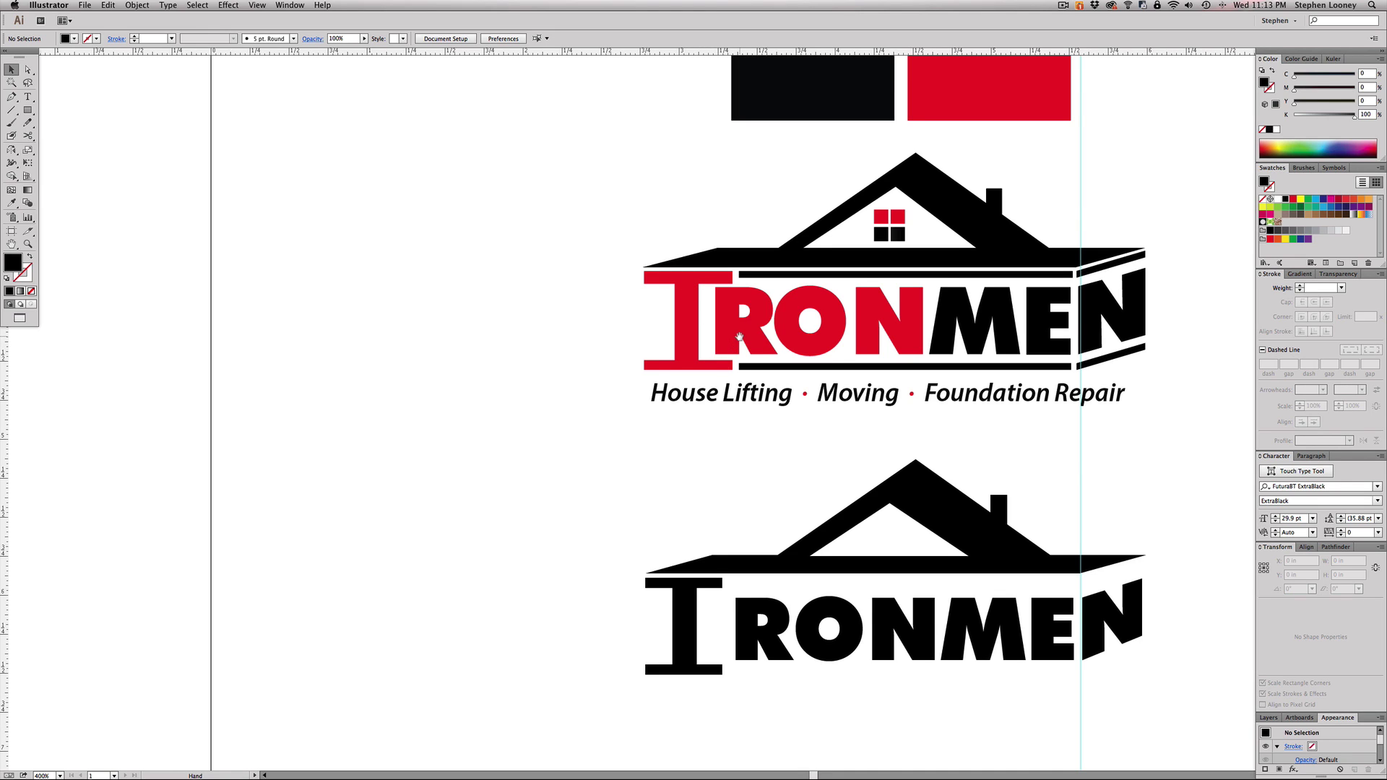
scroll(723, 333, "up", 1)
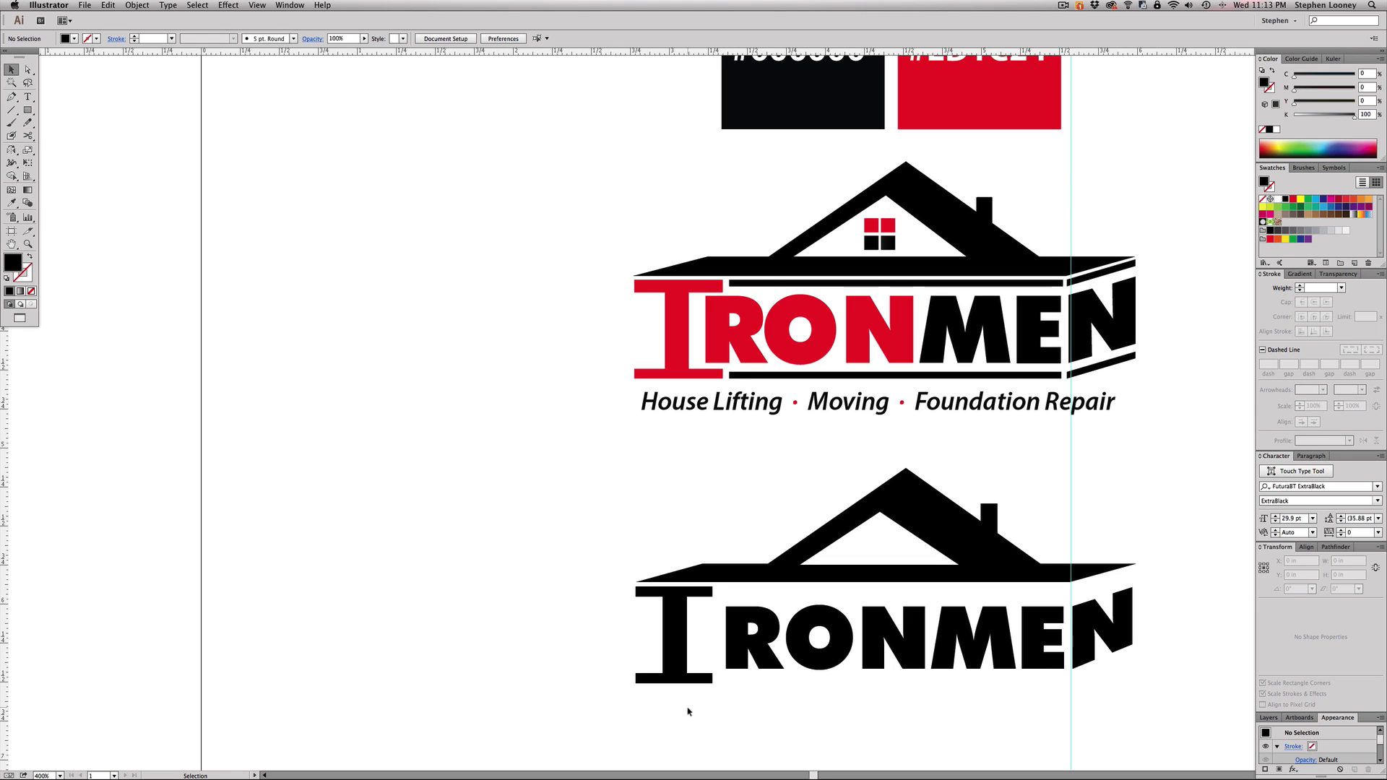
Step: Push the black I's left-side anchors outward with Direct Selection
left_click_drag(696, 722, 647, 671)
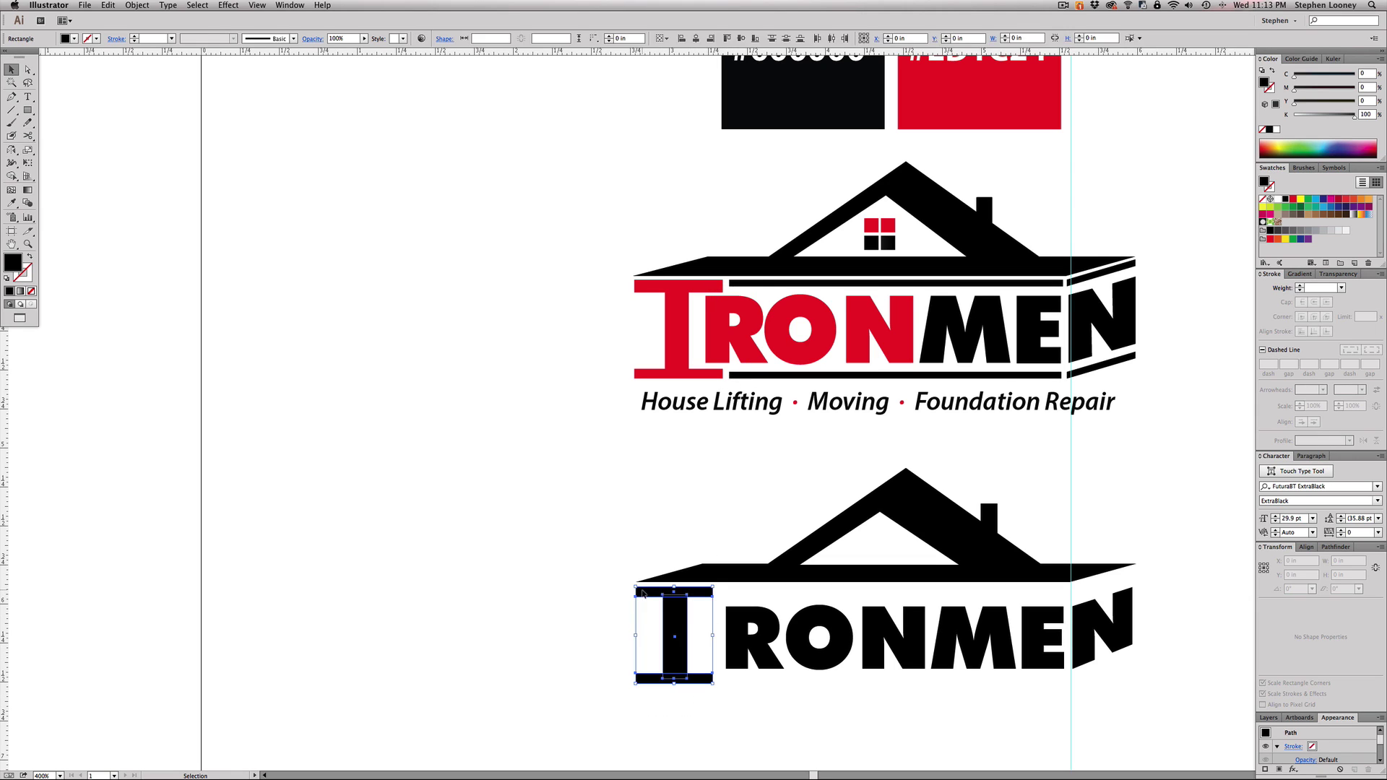
left_click(1332, 548)
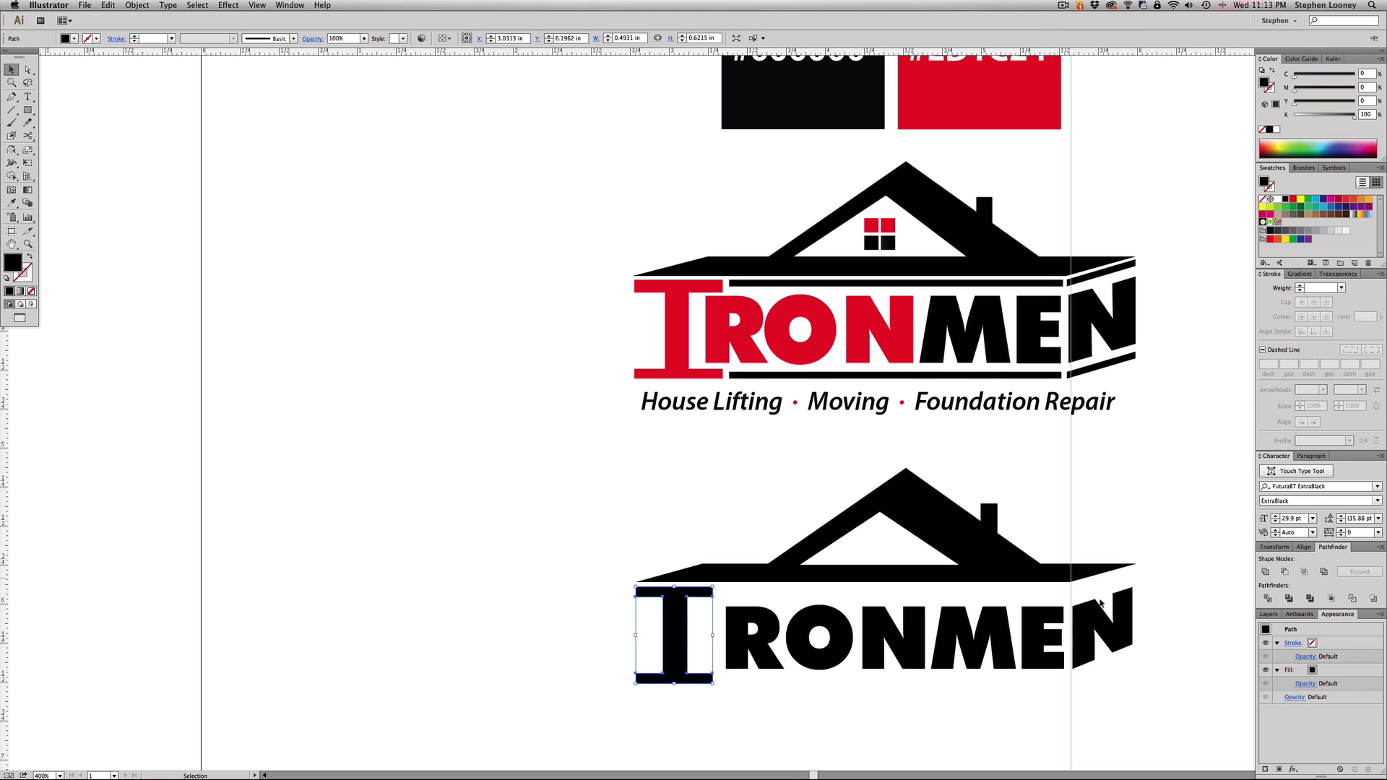
left_click(773, 729)
left_click(755, 658)
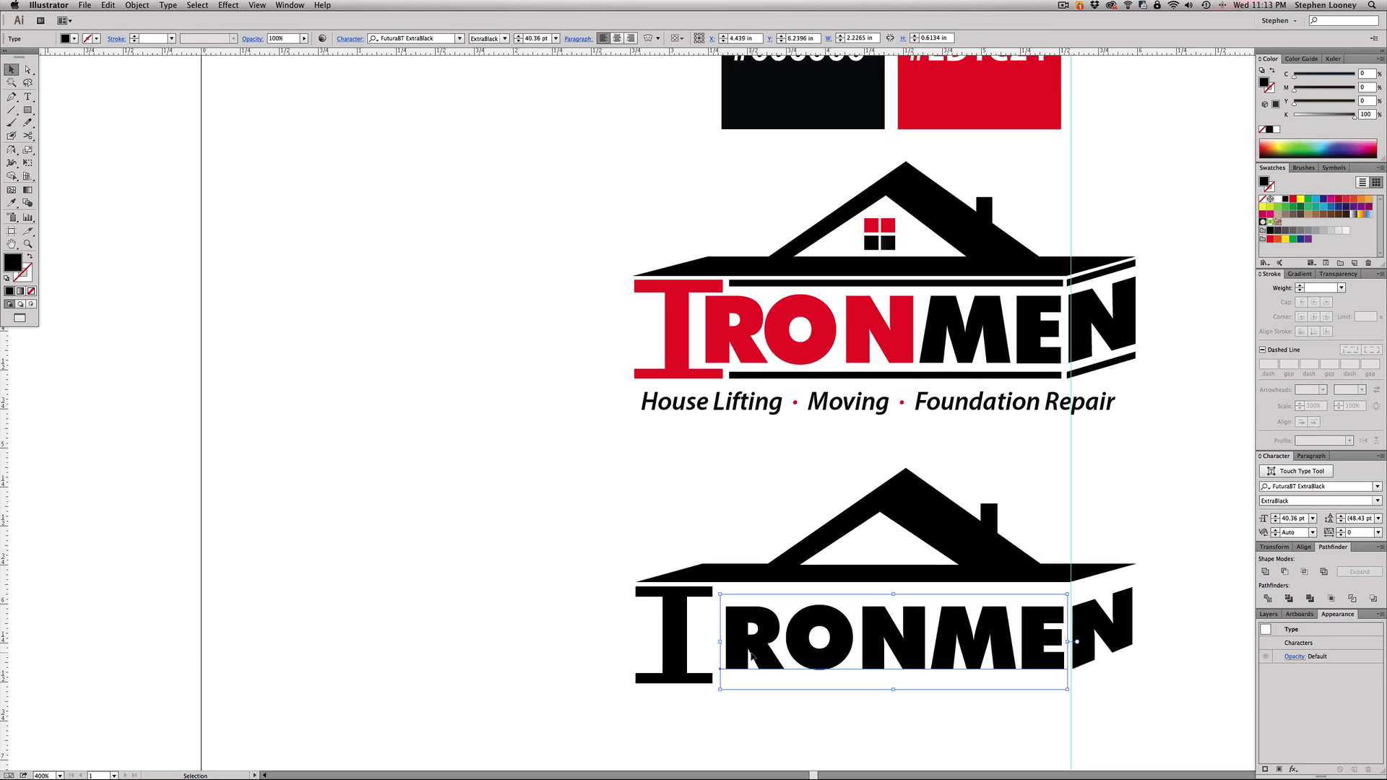
left_click(709, 608)
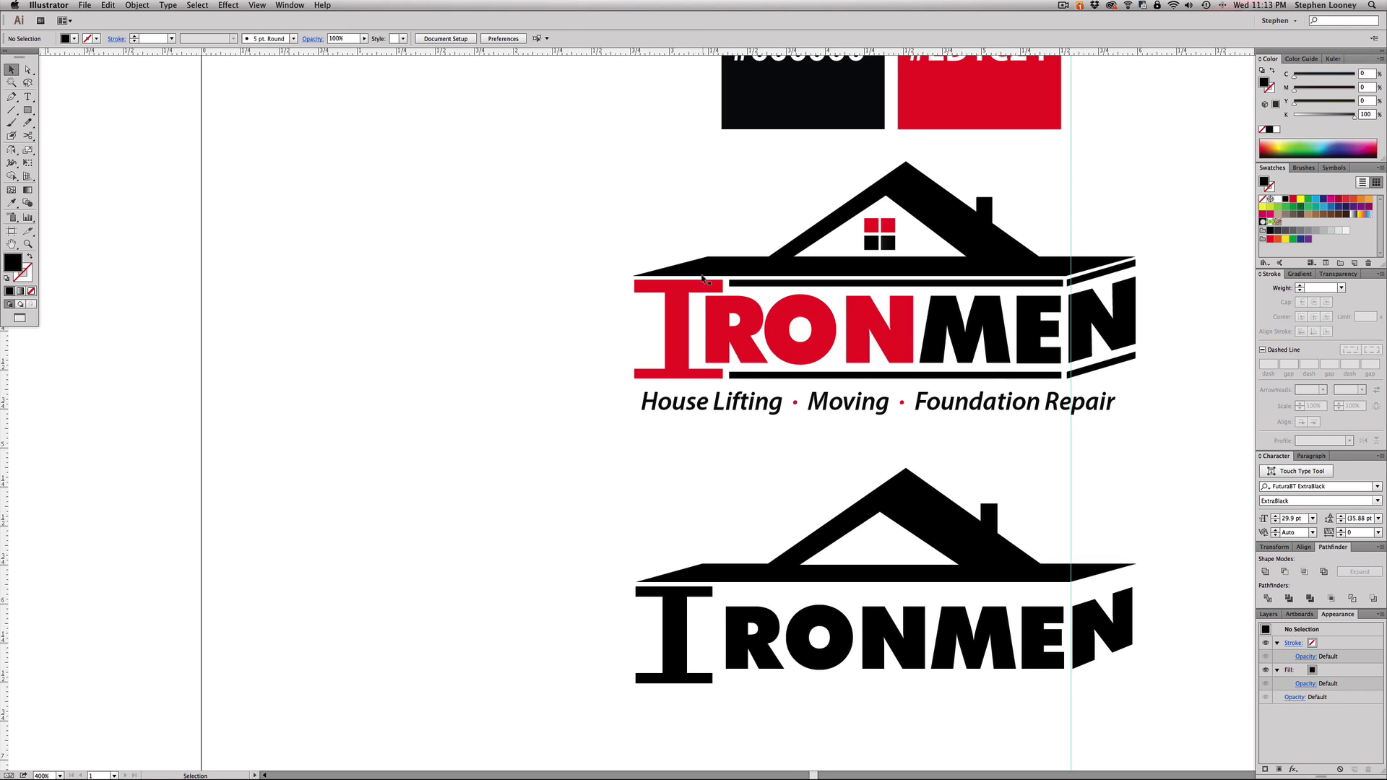
left_click(736, 627)
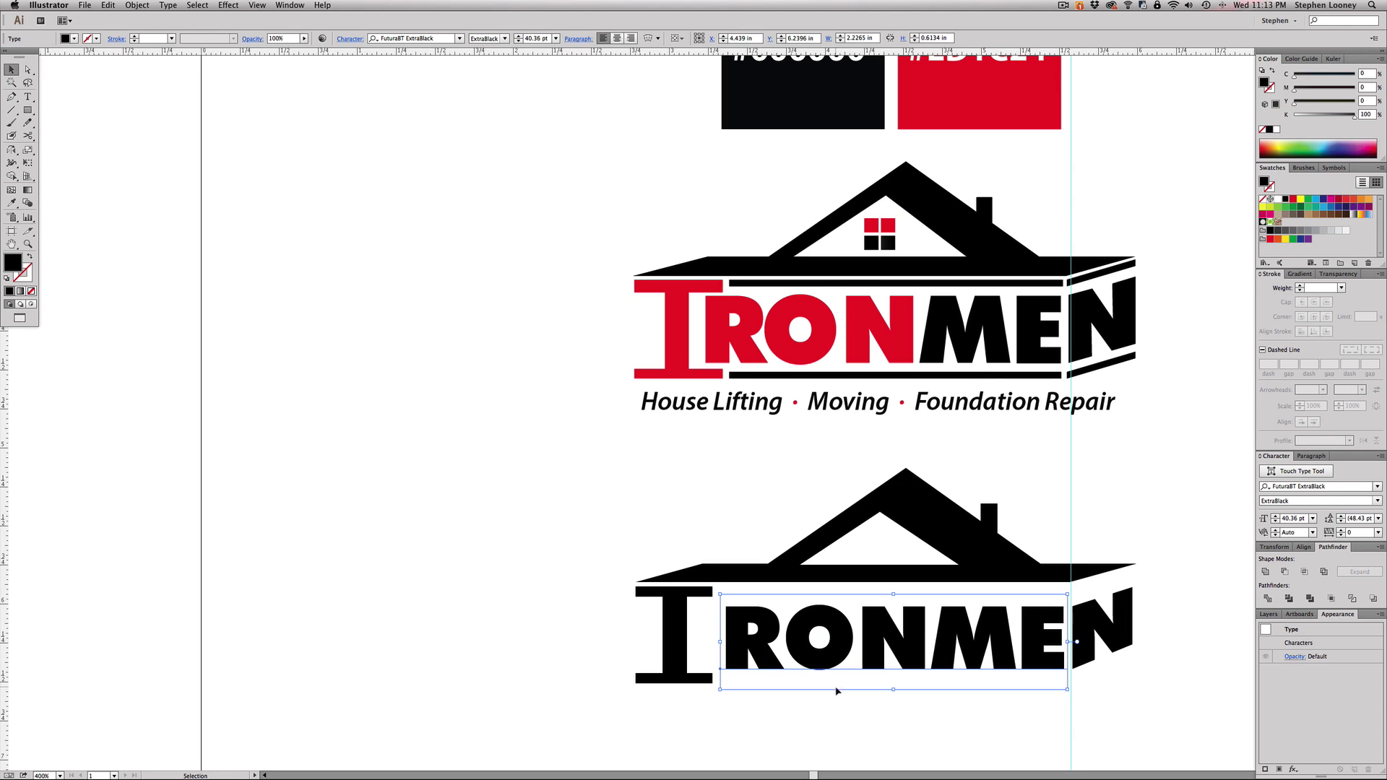
key("a")
left_click(694, 612)
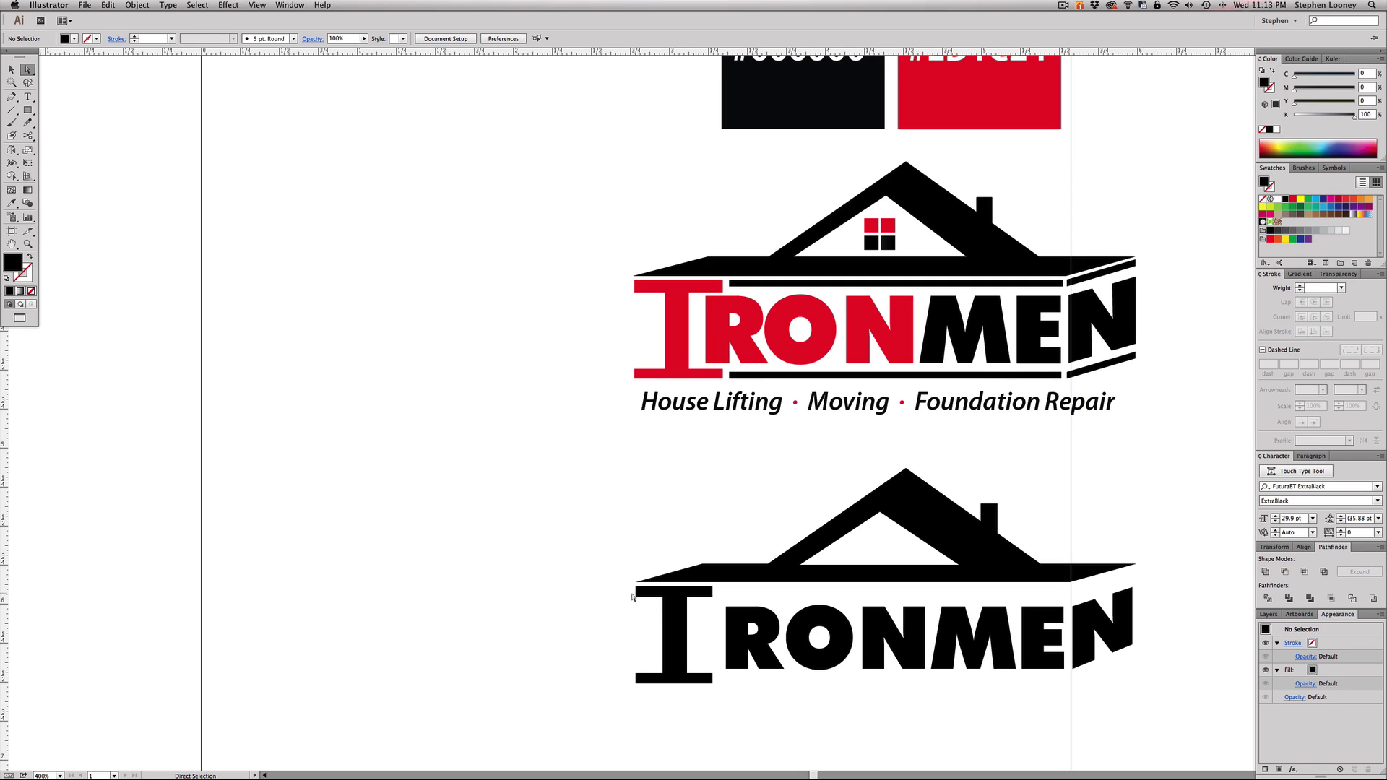
left_click_drag(625, 587, 639, 693)
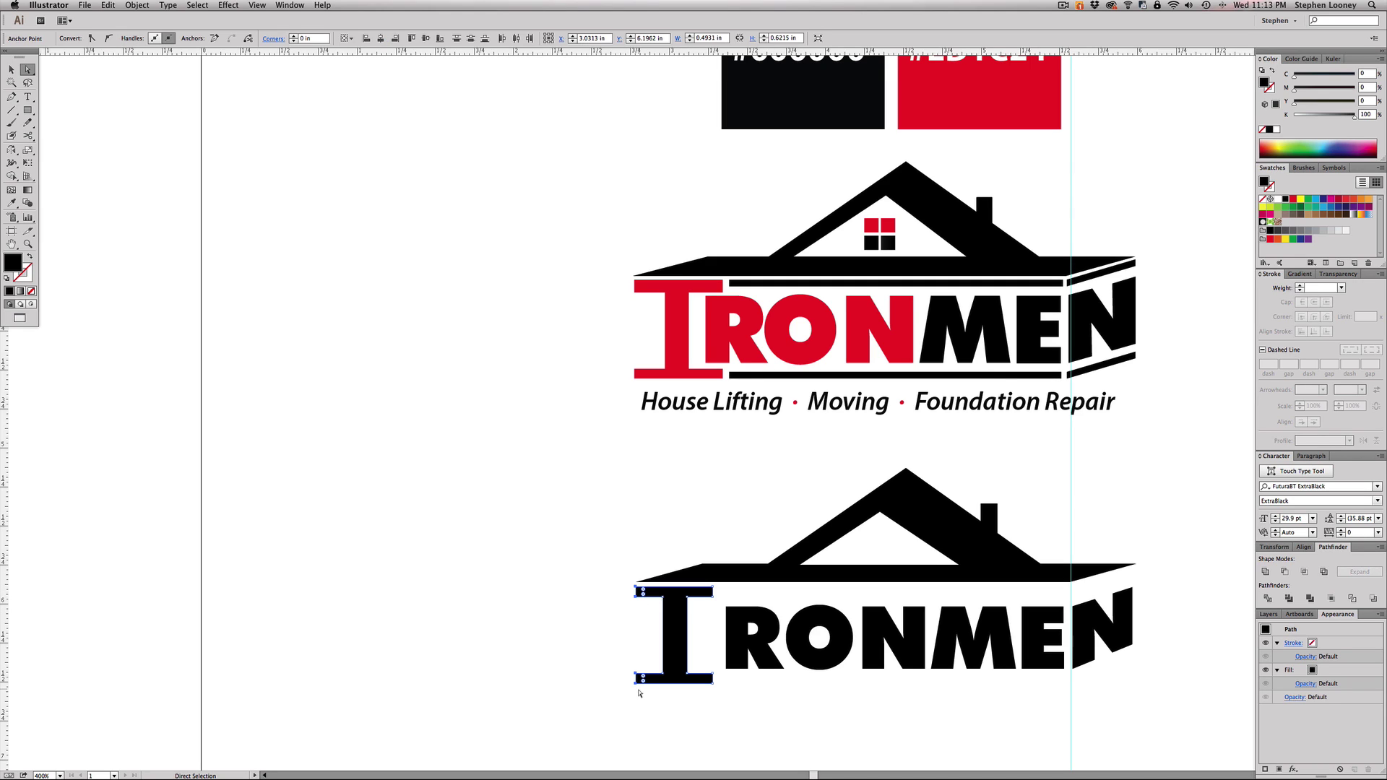
key("Left")
key("Left")
Step: Push the I's right-side anchors outward so both crossbars widen
left_click_drag(725, 697, 704, 587)
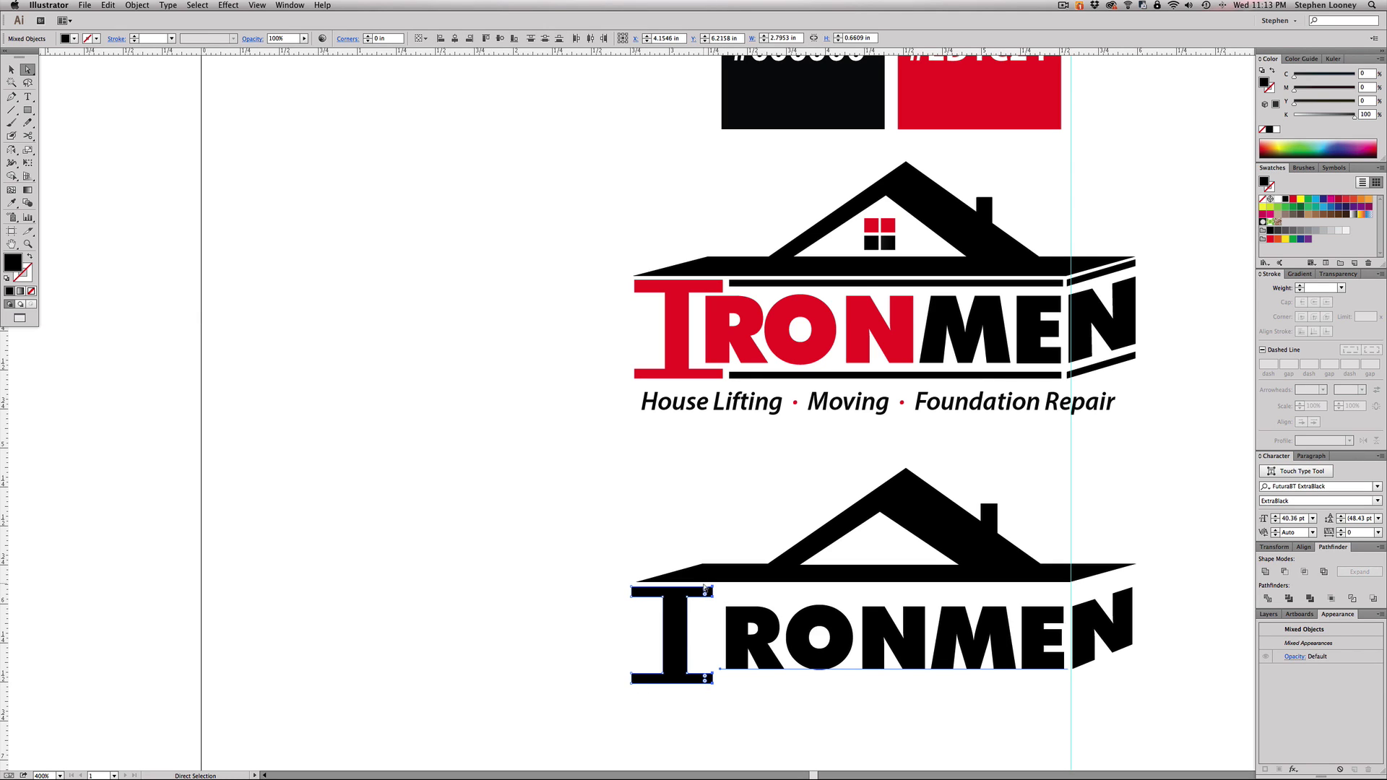
left_click(737, 617, "shift")
key("Right")
key("Right")
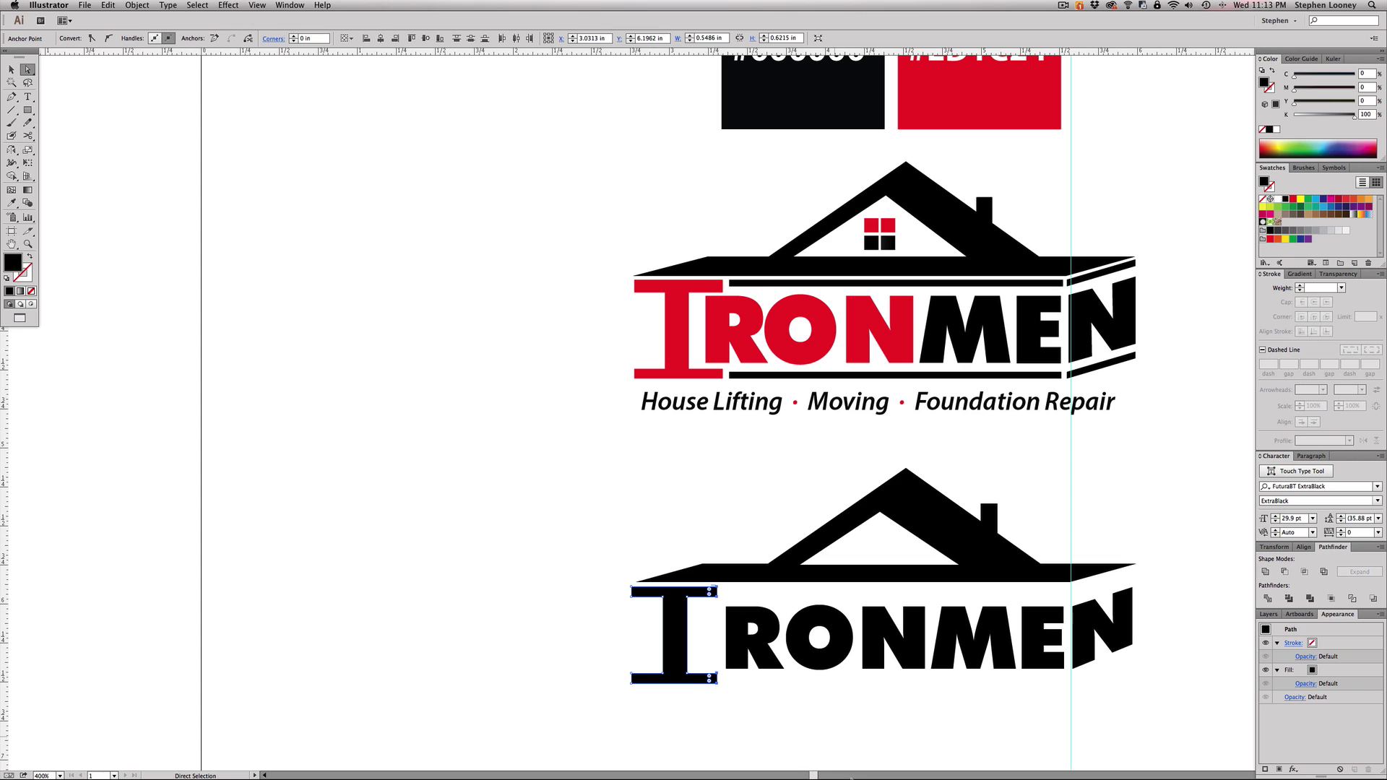
scroll(797, 743, "right", 10)
left_click_drag(365, 557, 1212, 551)
left_click(737, 734)
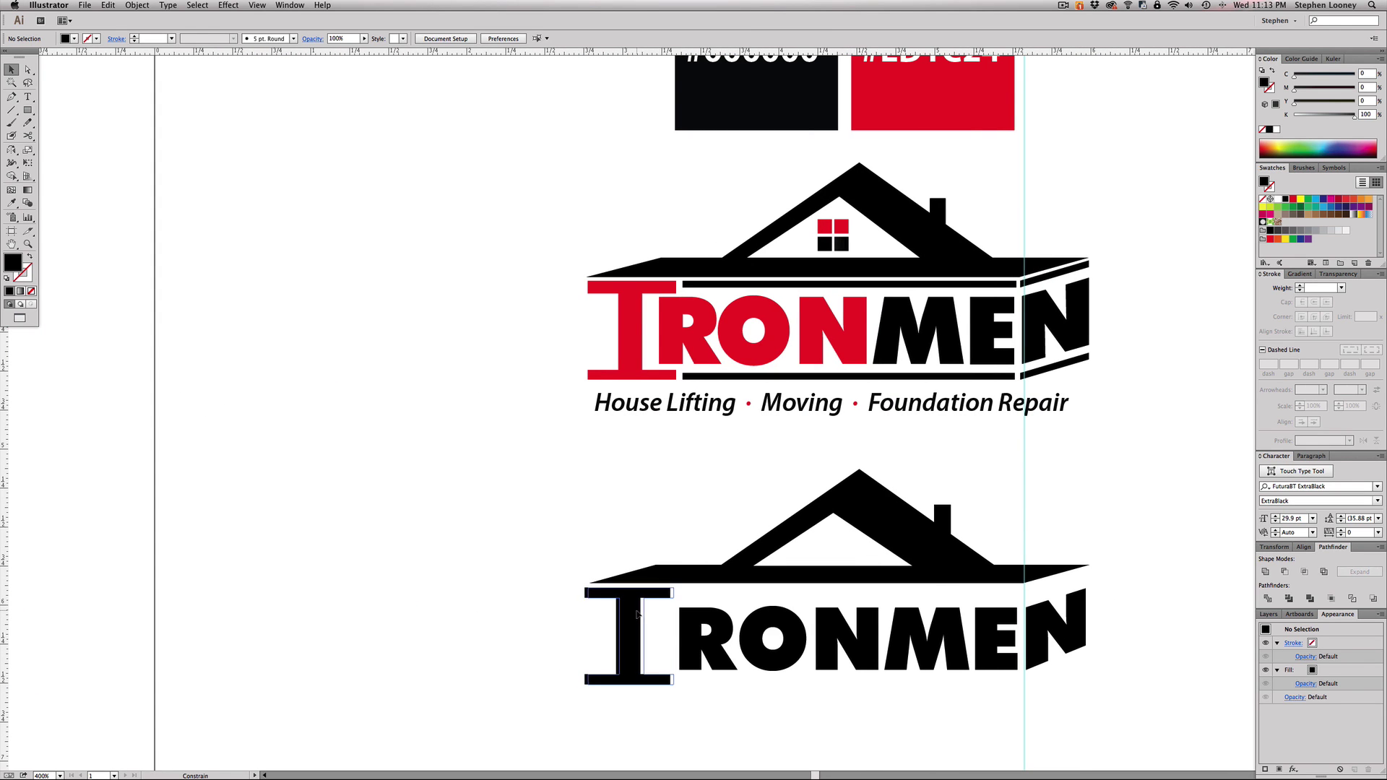
left_click(692, 628)
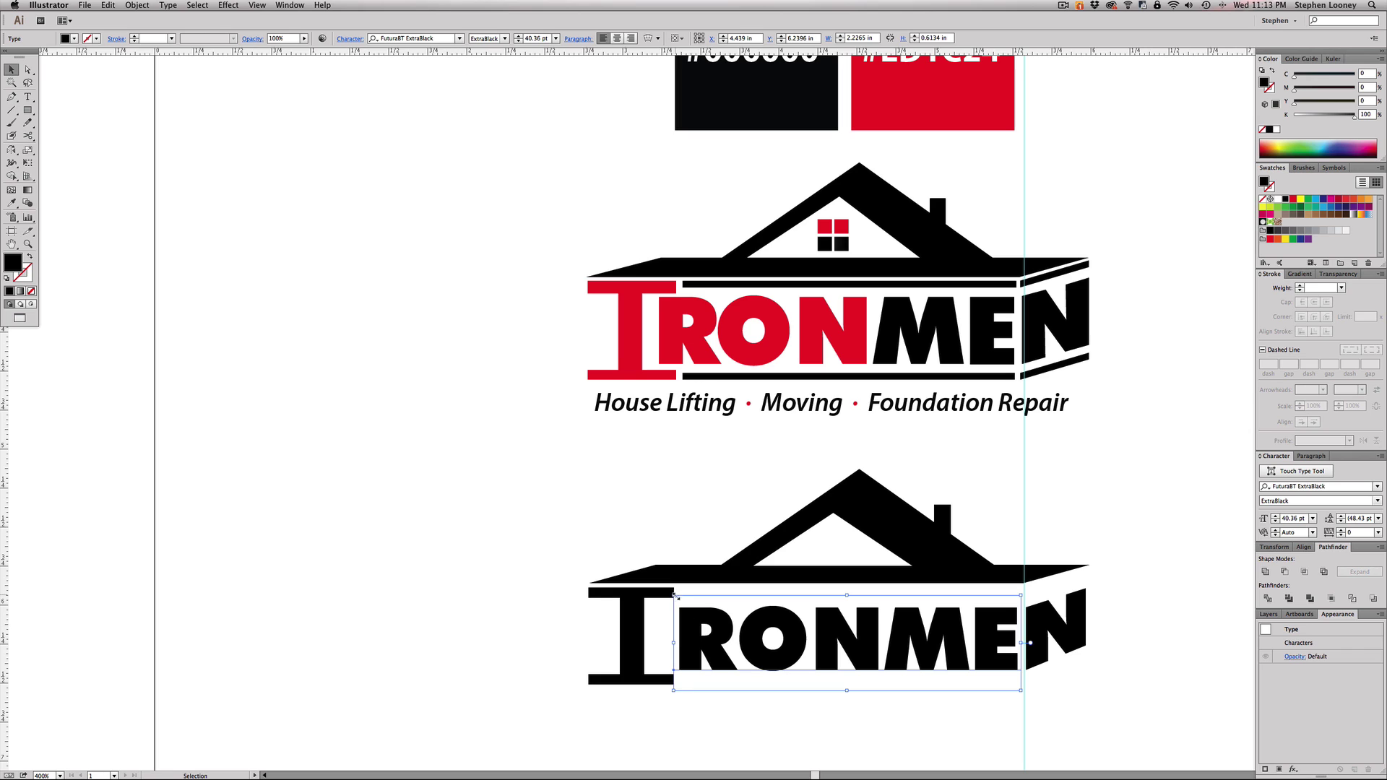
Step: Scale RONMEN and the N up slightly together
left_click_drag(675, 597, 655, 585)
key("super+z")
left_click(1046, 618, "shift")
left_click_drag(674, 589, 658, 586)
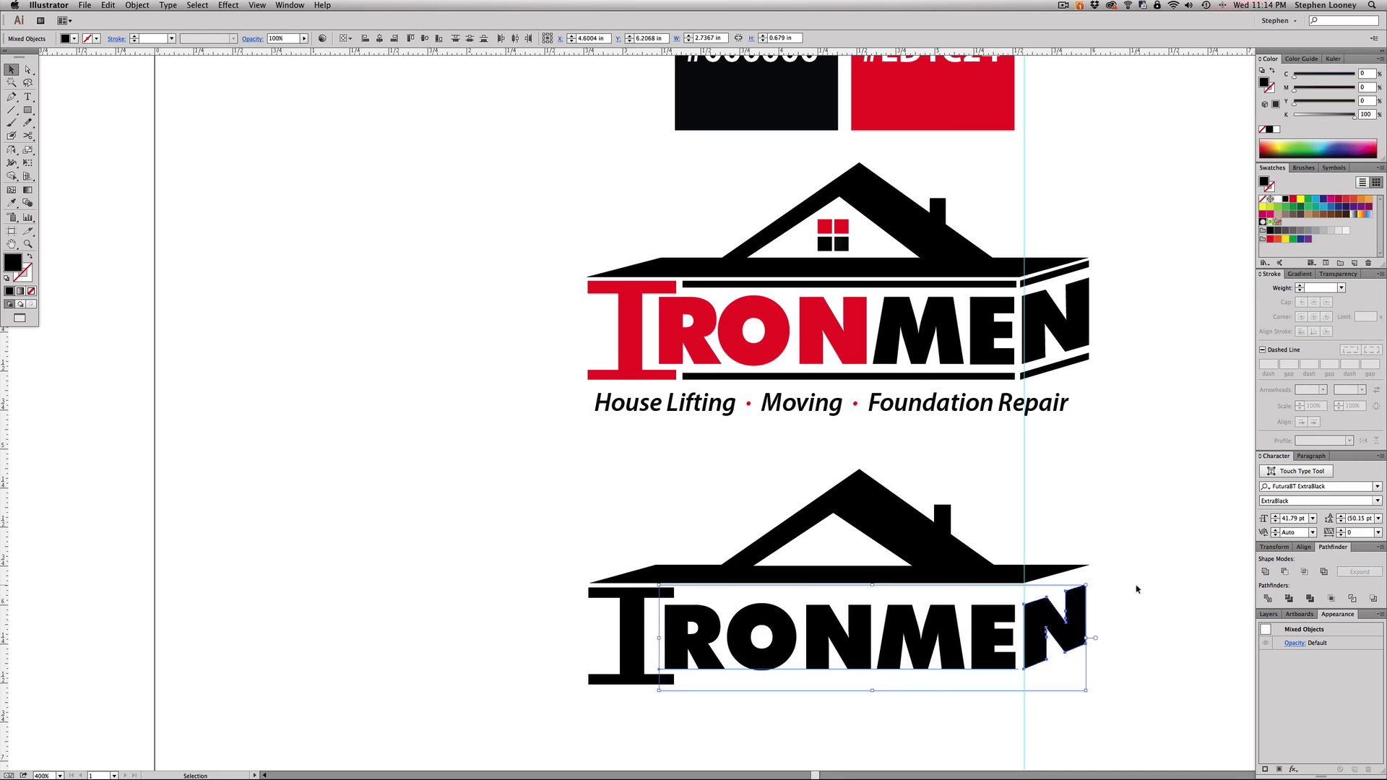
left_click(1120, 610)
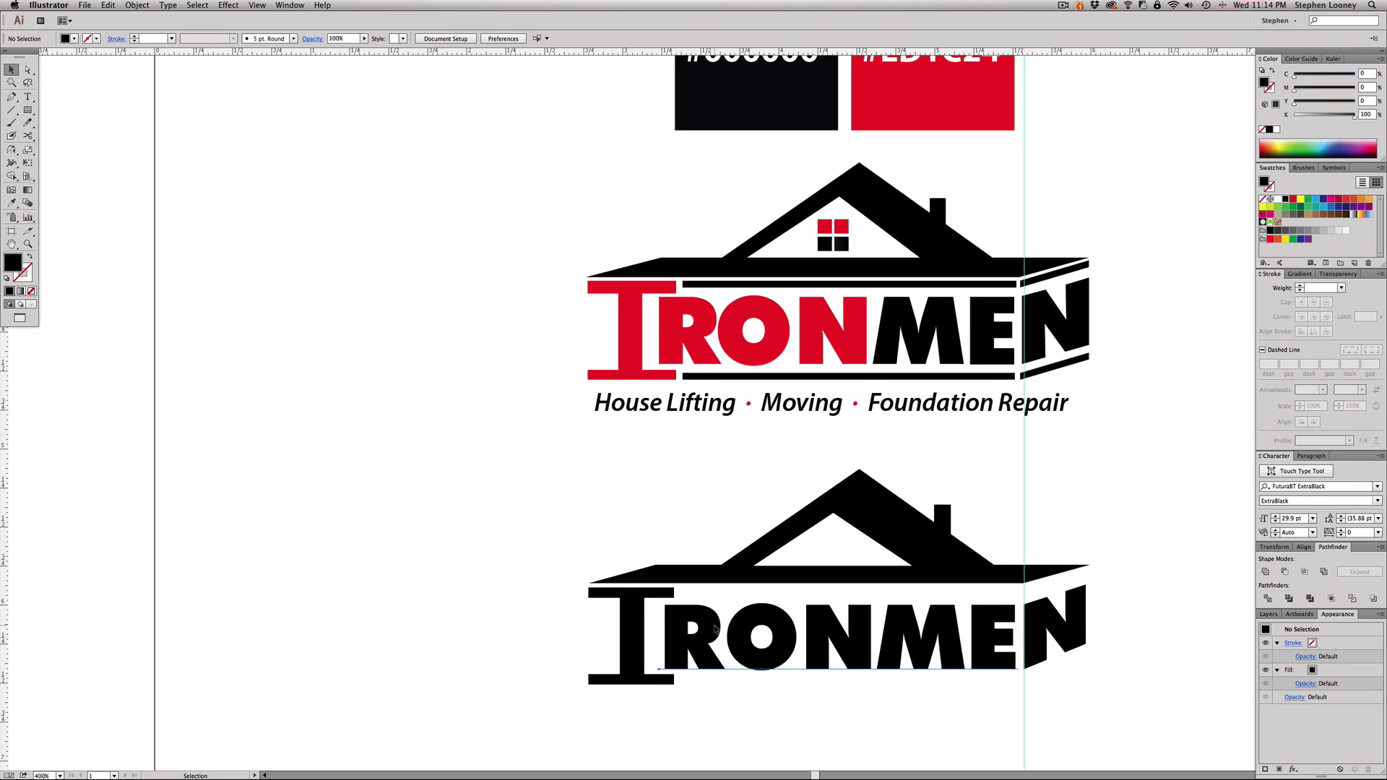
Step: Set RONMEN's tracking to 8 and shift it slightly left
left_click(715, 628)
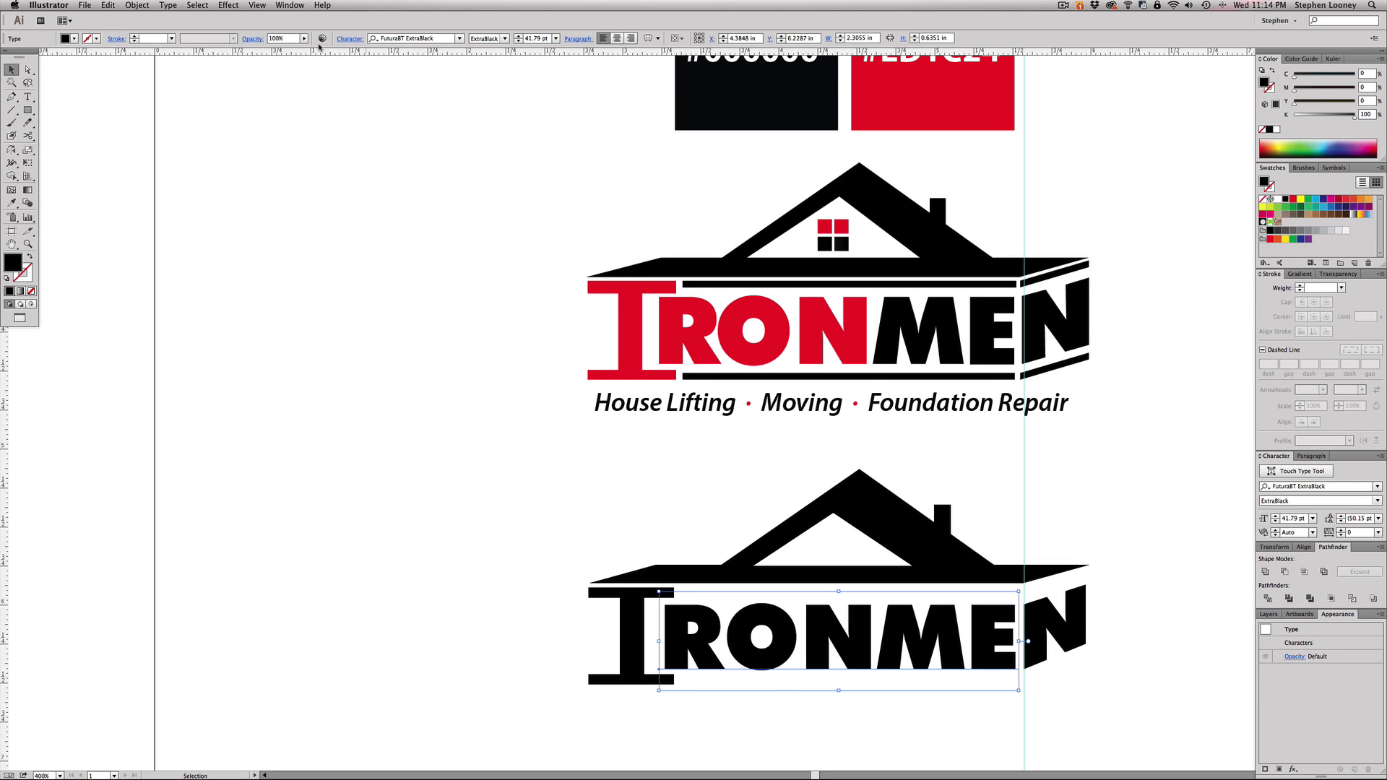
left_click(349, 38)
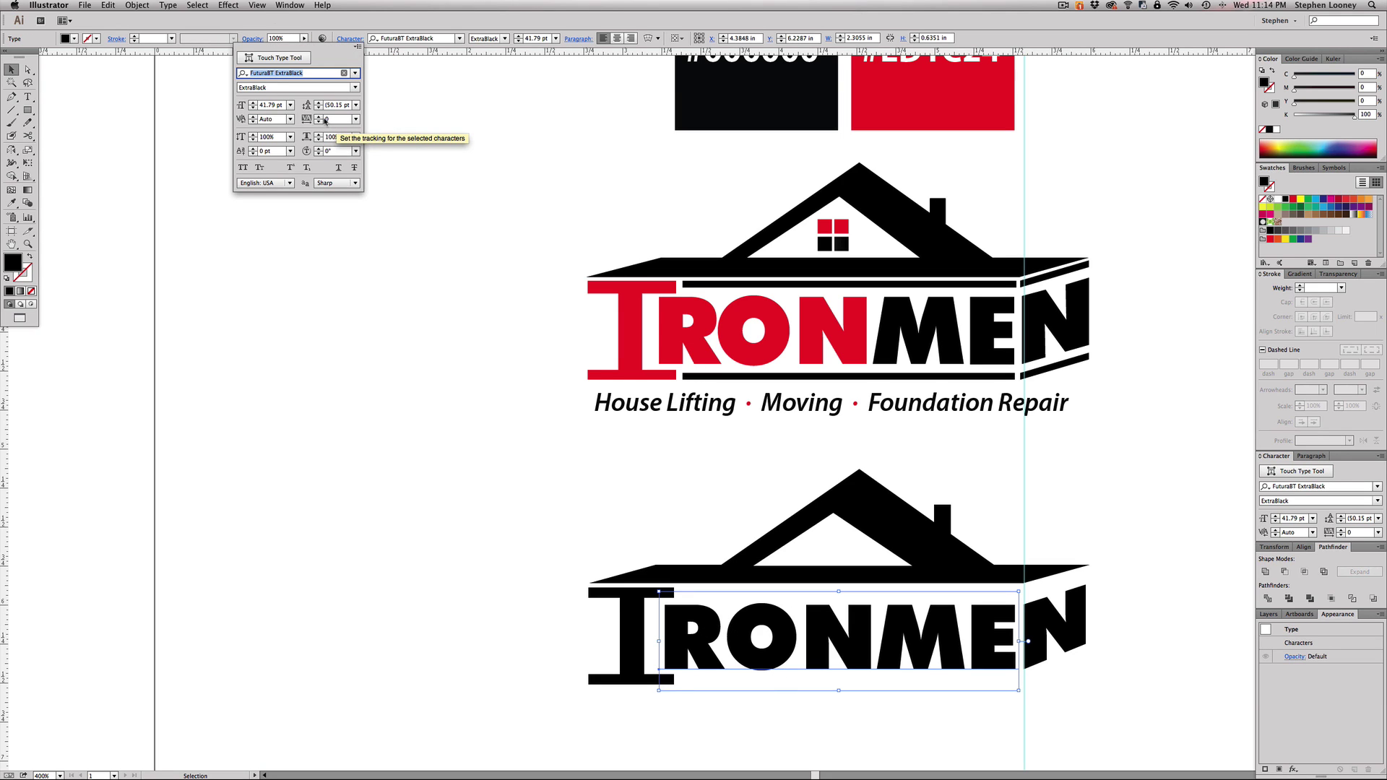
left_click(325, 120)
key("Up")
key("Up")
key("Up")
key("Up")
key("Up")
key("Up")
key("Up")
key("Up")
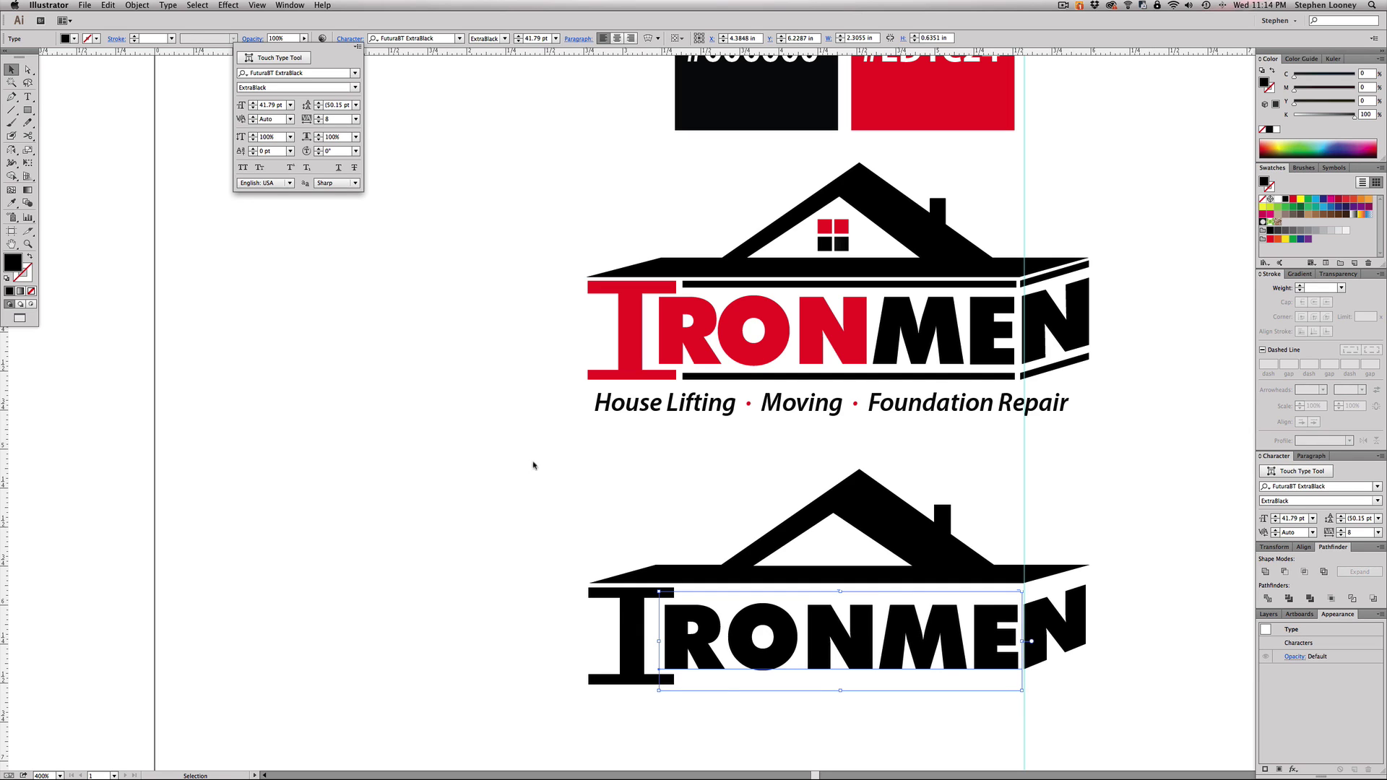
left_click_drag(696, 626, 682, 629)
left_click(799, 694)
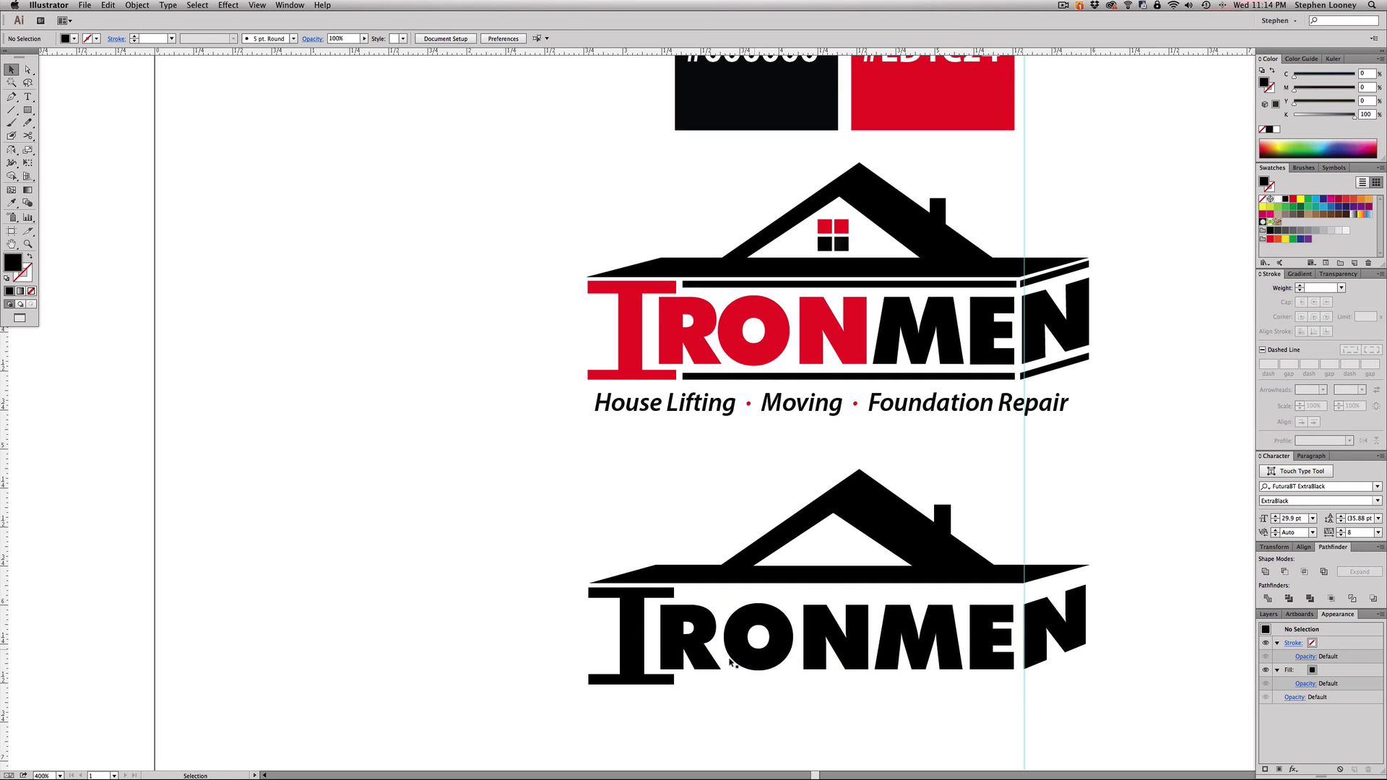
Step: Nudge RONMEN slightly right, next to the large I
double_click(803, 640)
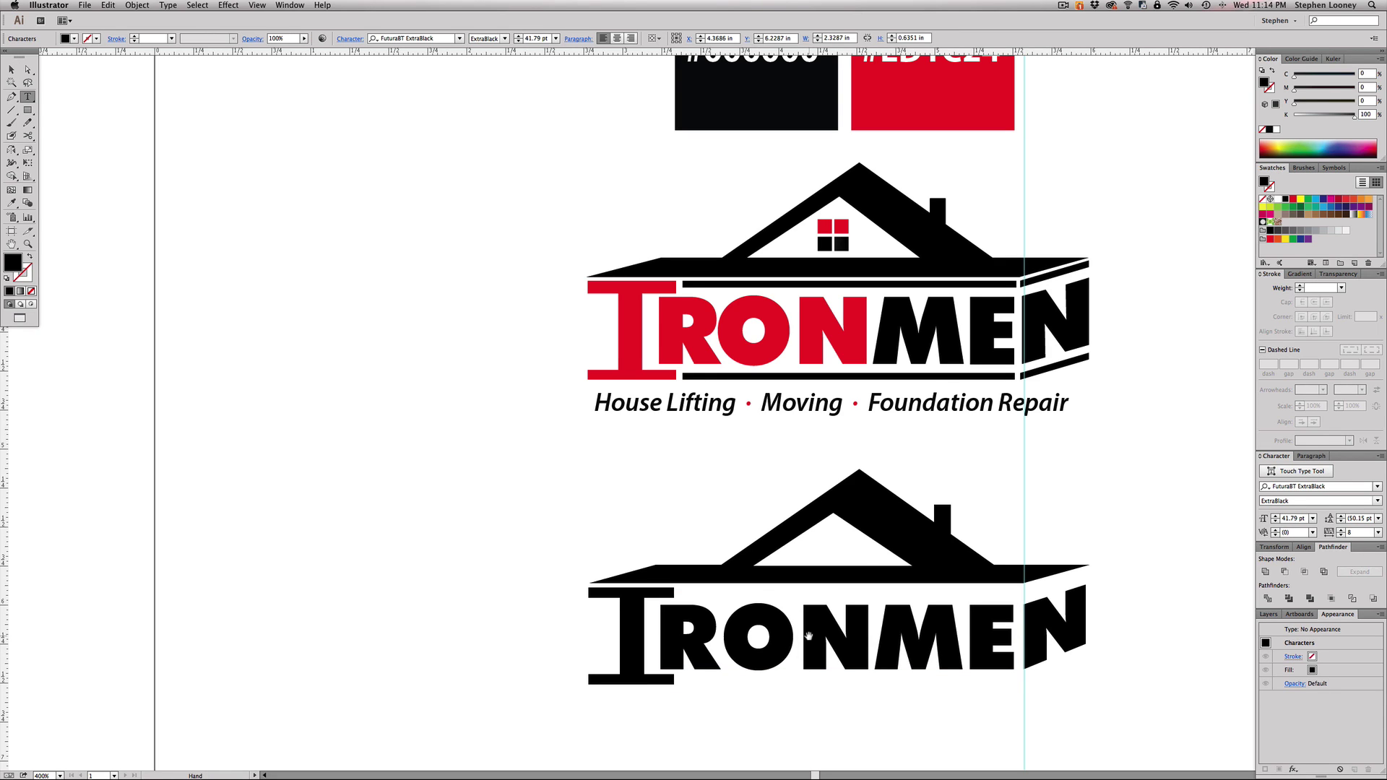
key("Escape")
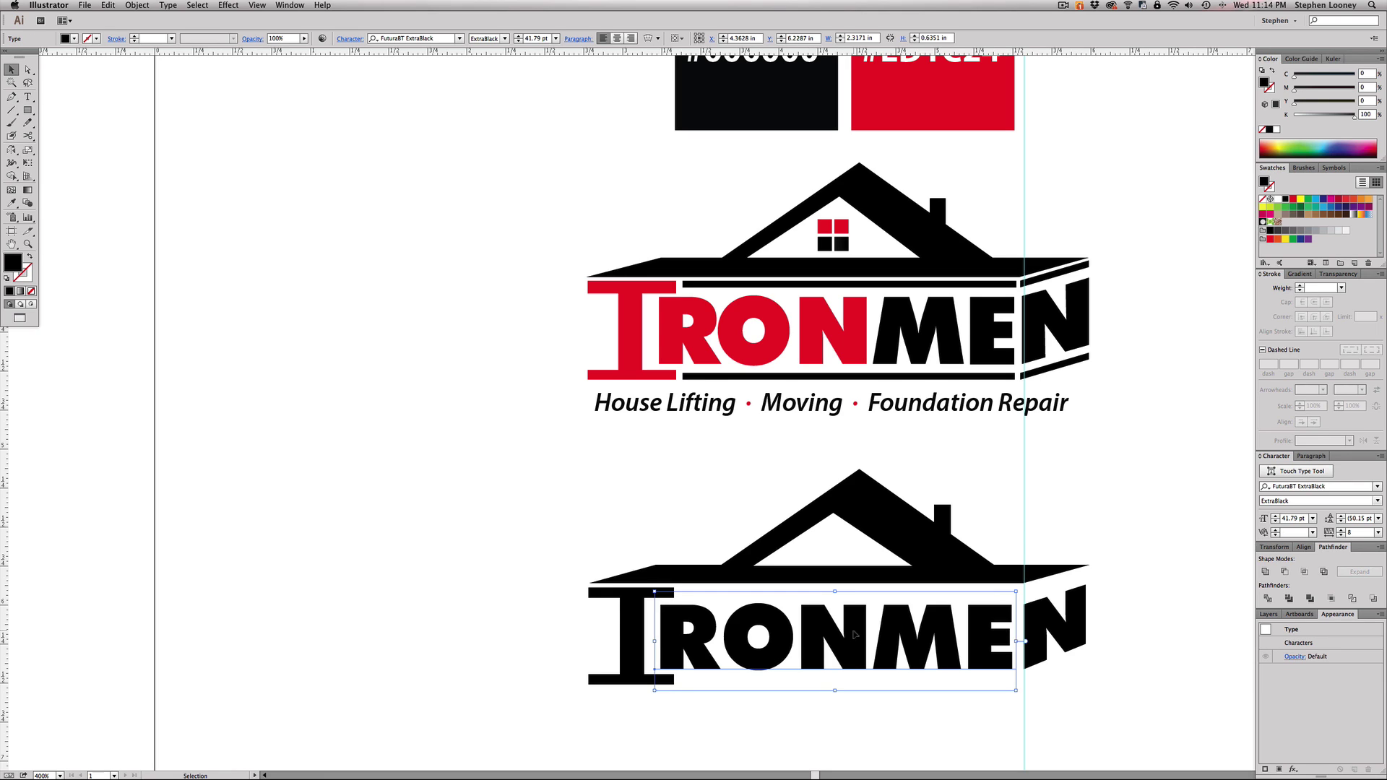
left_click_drag(855, 635, 857, 635)
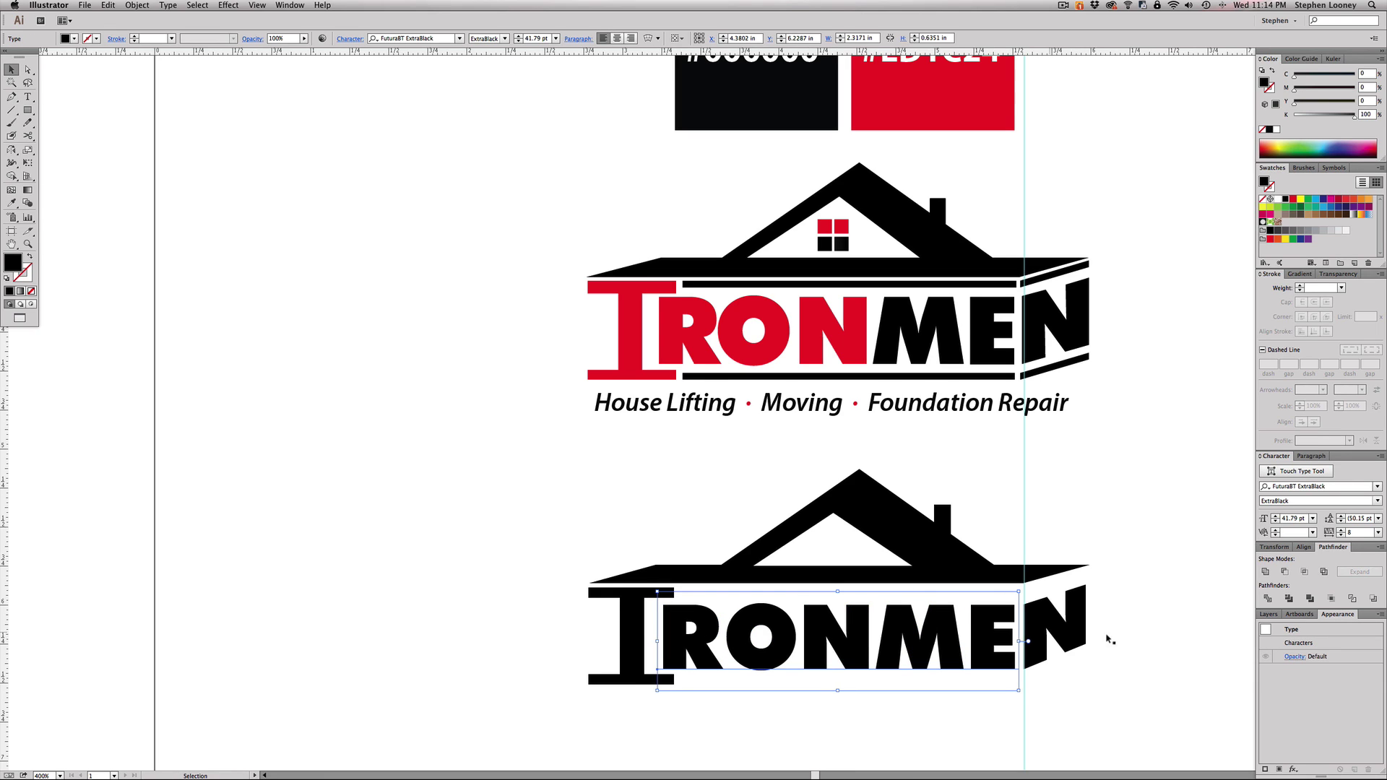
left_click(1118, 520)
left_click_drag(1098, 521, 954, 453)
scroll(939, 477, "left", 3)
scroll(939, 477, "up", 1)
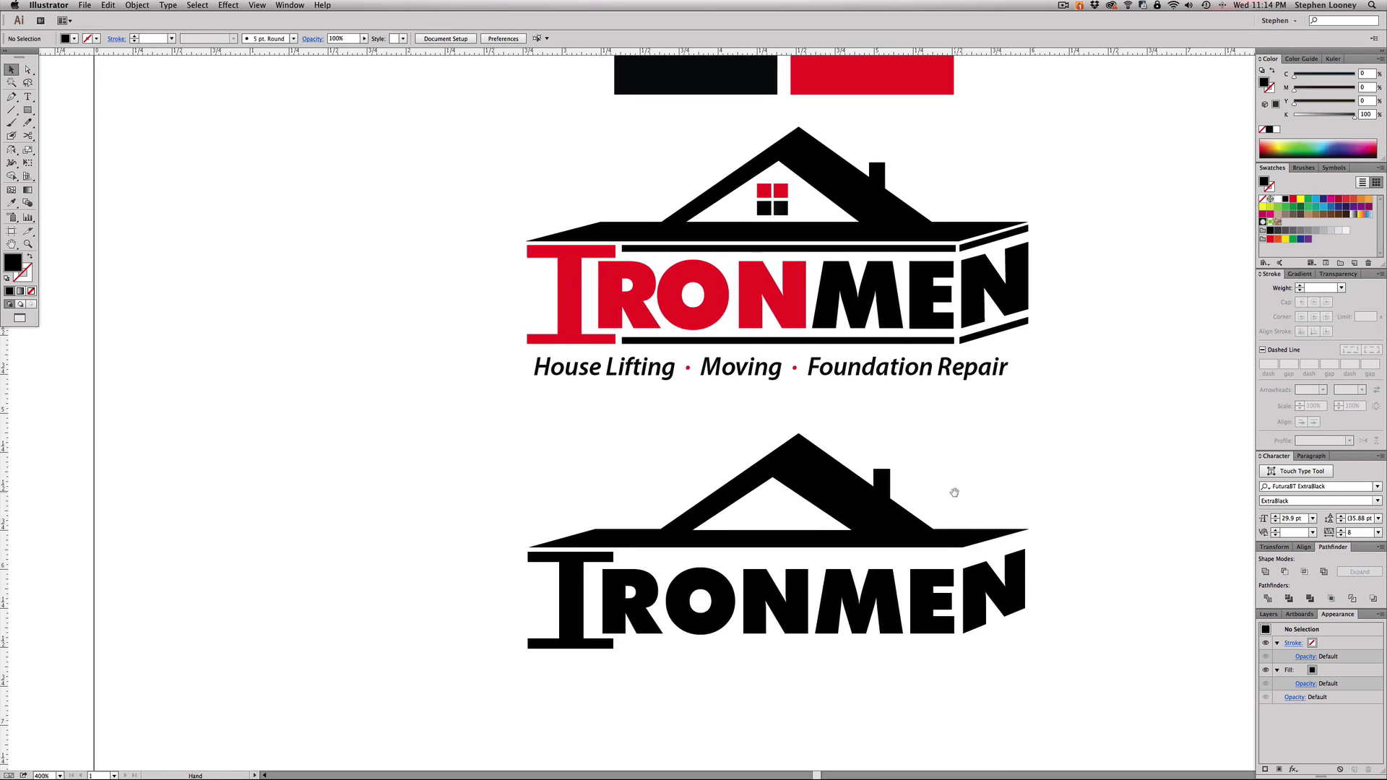
Step: Convert the lower logo's I, RONMEN and N lettering to outlines
left_click(743, 644)
left_click_drag(1073, 683, 492, 594)
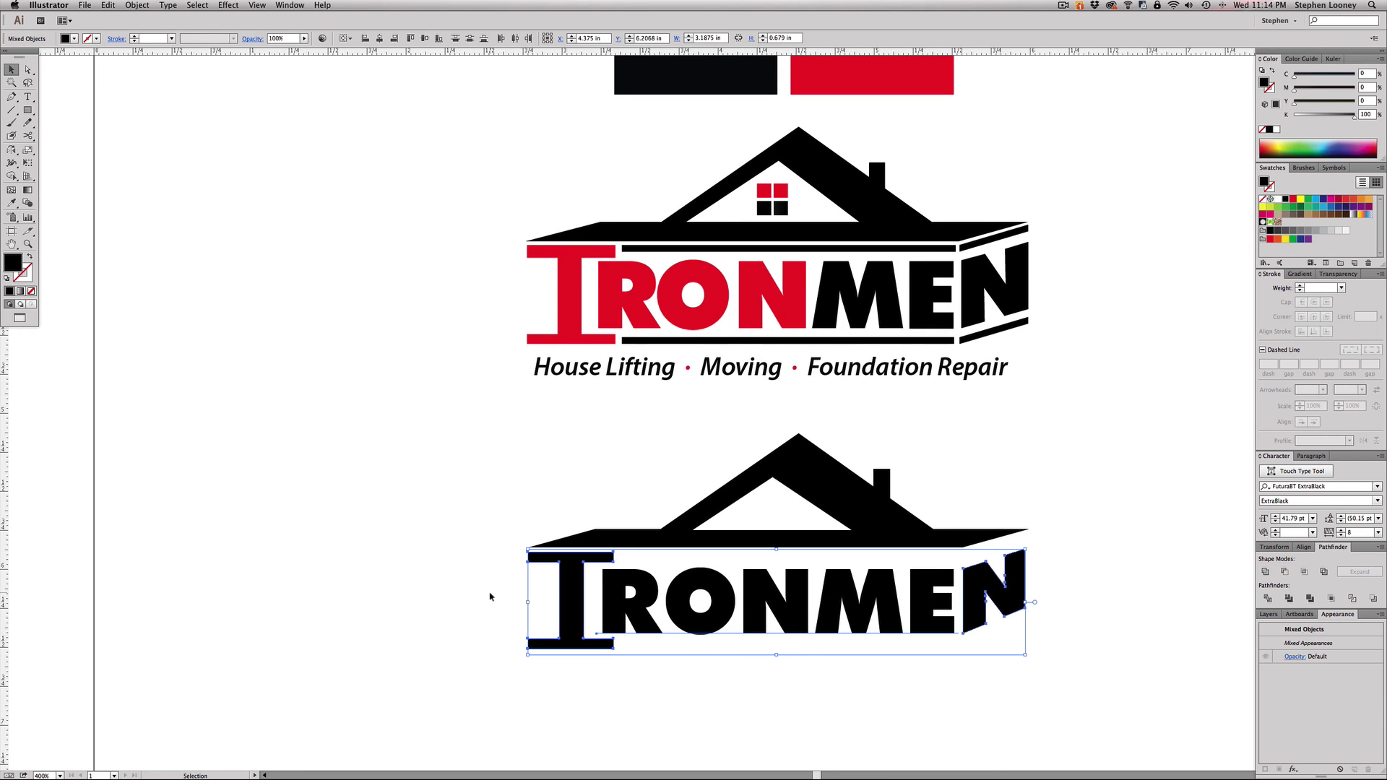
left_click(168, 5)
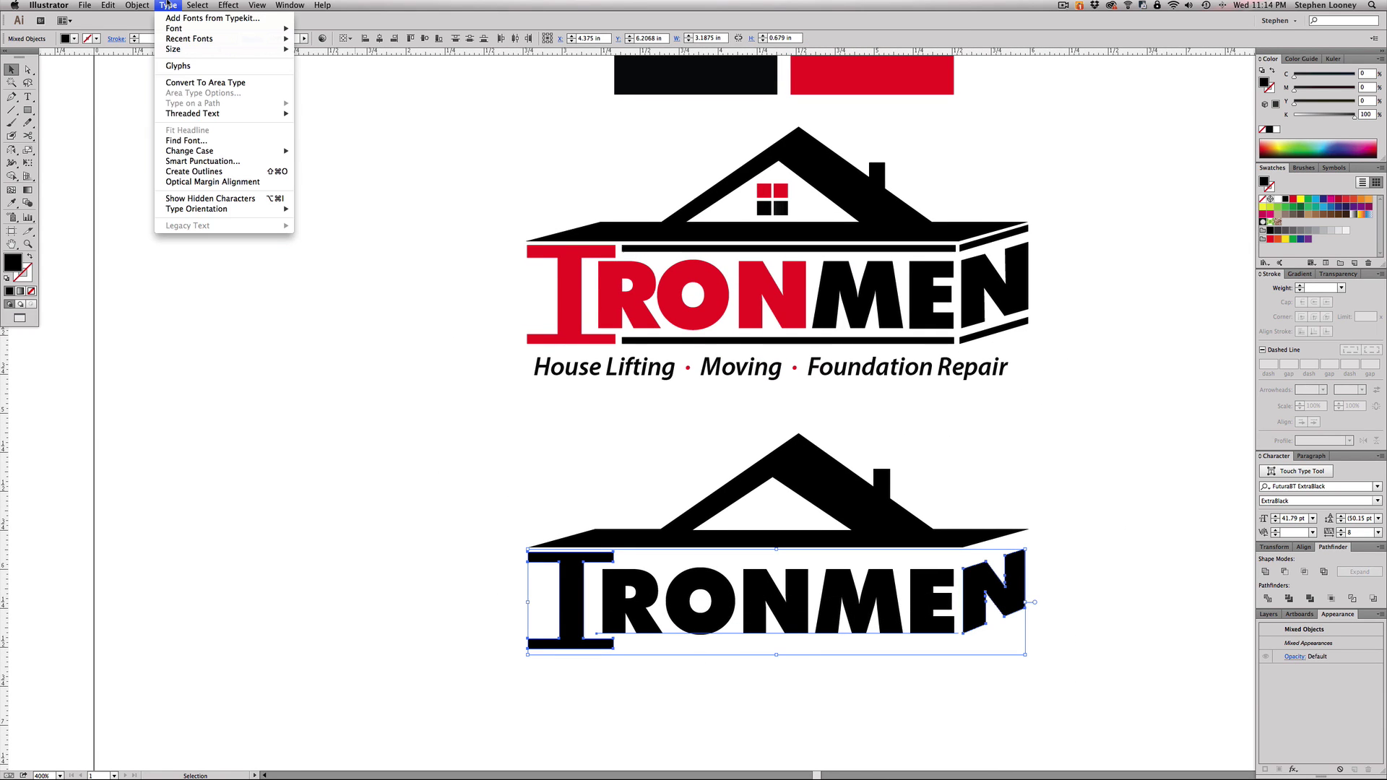
left_click(206, 170)
Step: Draw a thin rectangle bar beneath the roof, above RONMEN
left_click(826, 686)
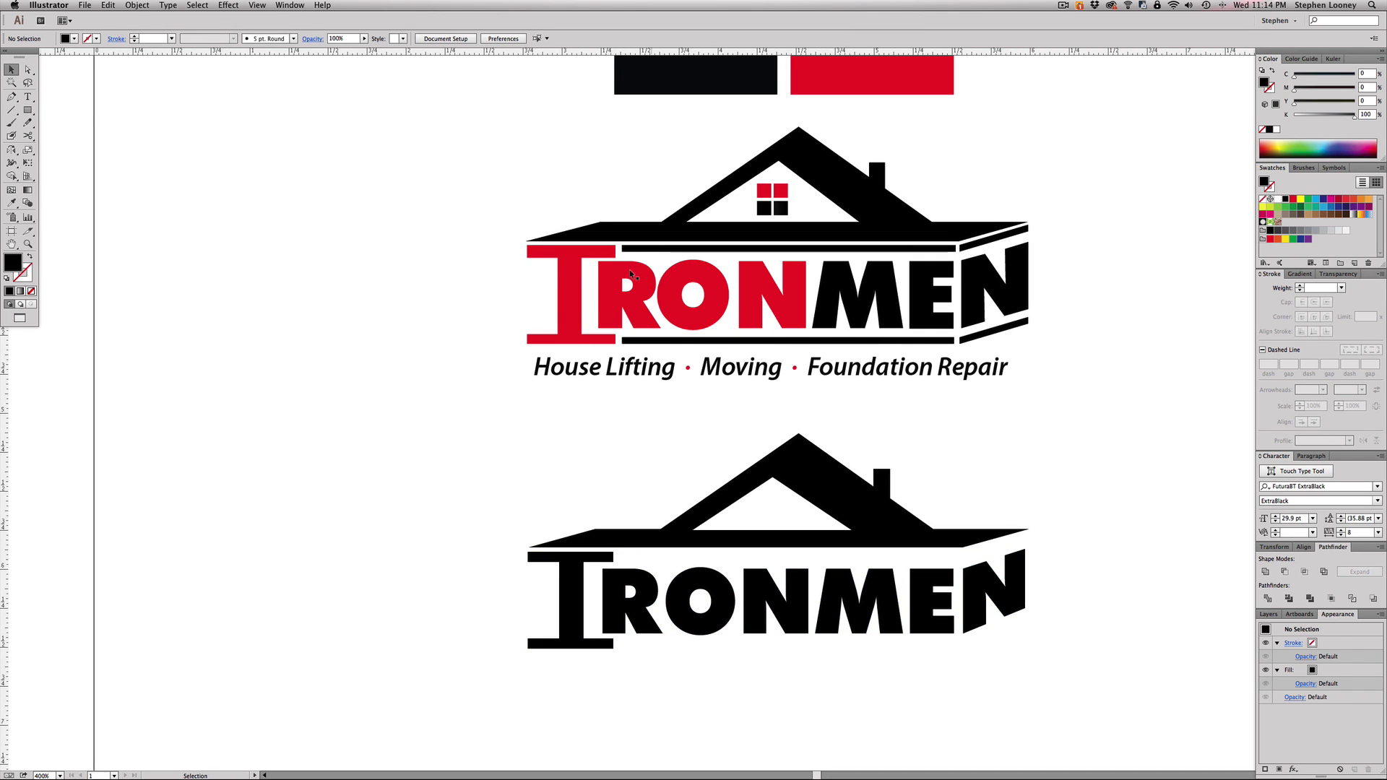
left_click(24, 110)
left_click_drag(618, 551, 962, 557)
Step: Duplicate the thin bar below RONMEN and off to the right
key("v")
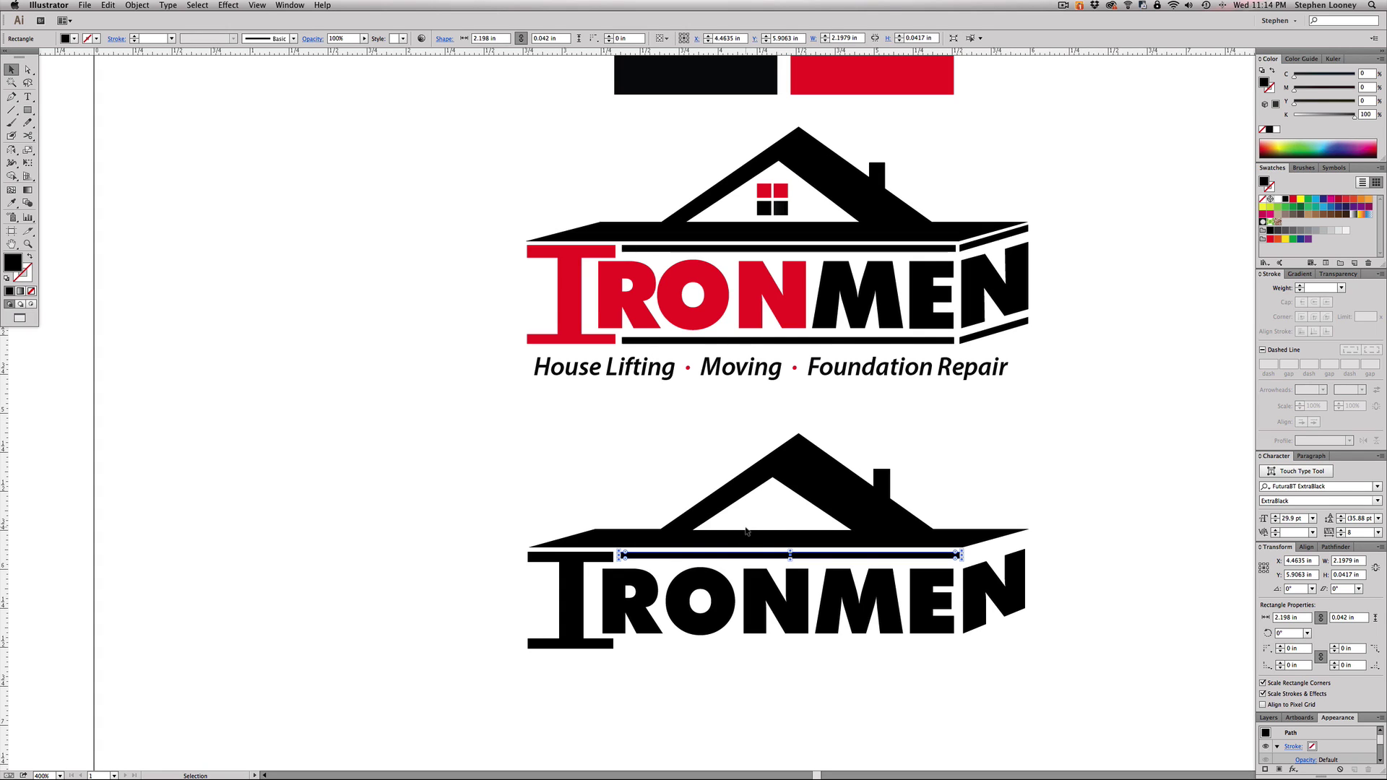
left_click_drag(664, 556, 666, 647)
left_click(651, 657)
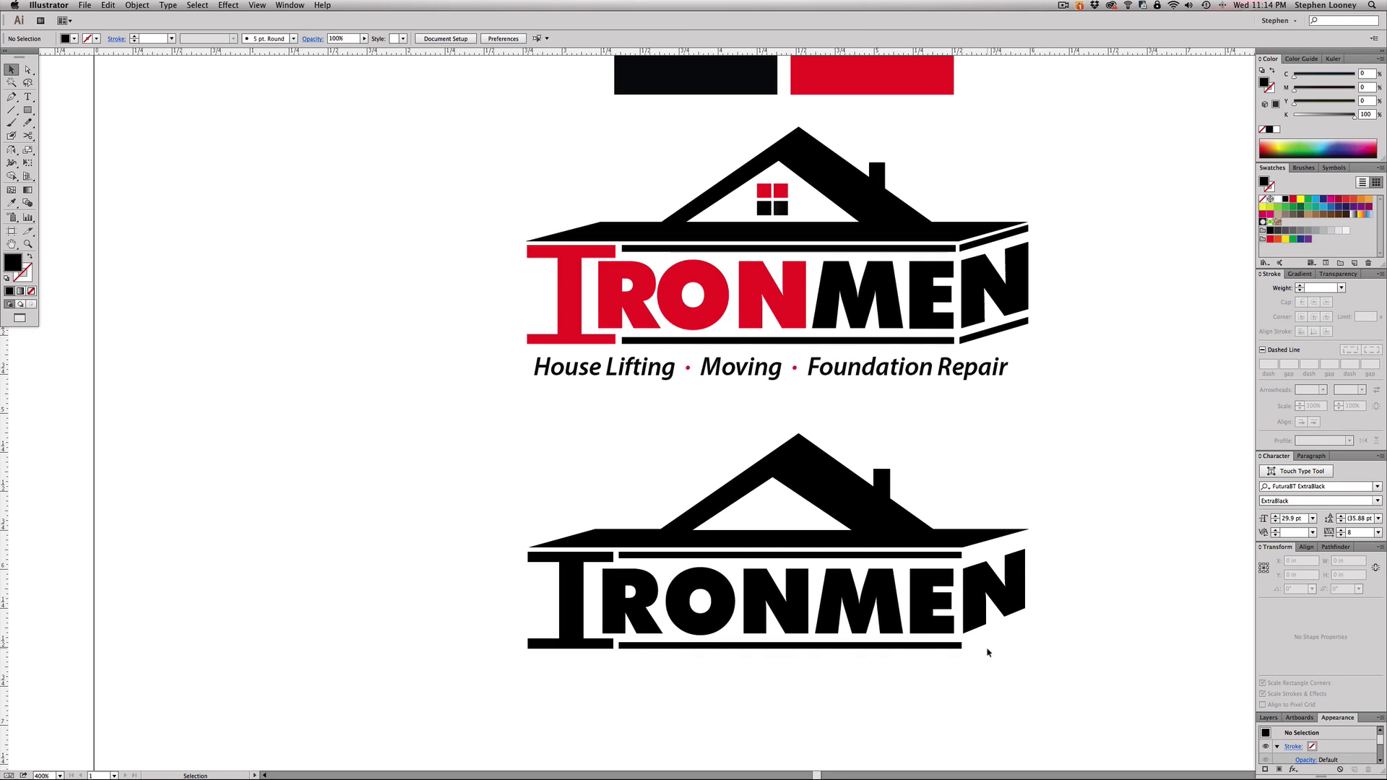
left_click(28, 110)
left_click(11, 69)
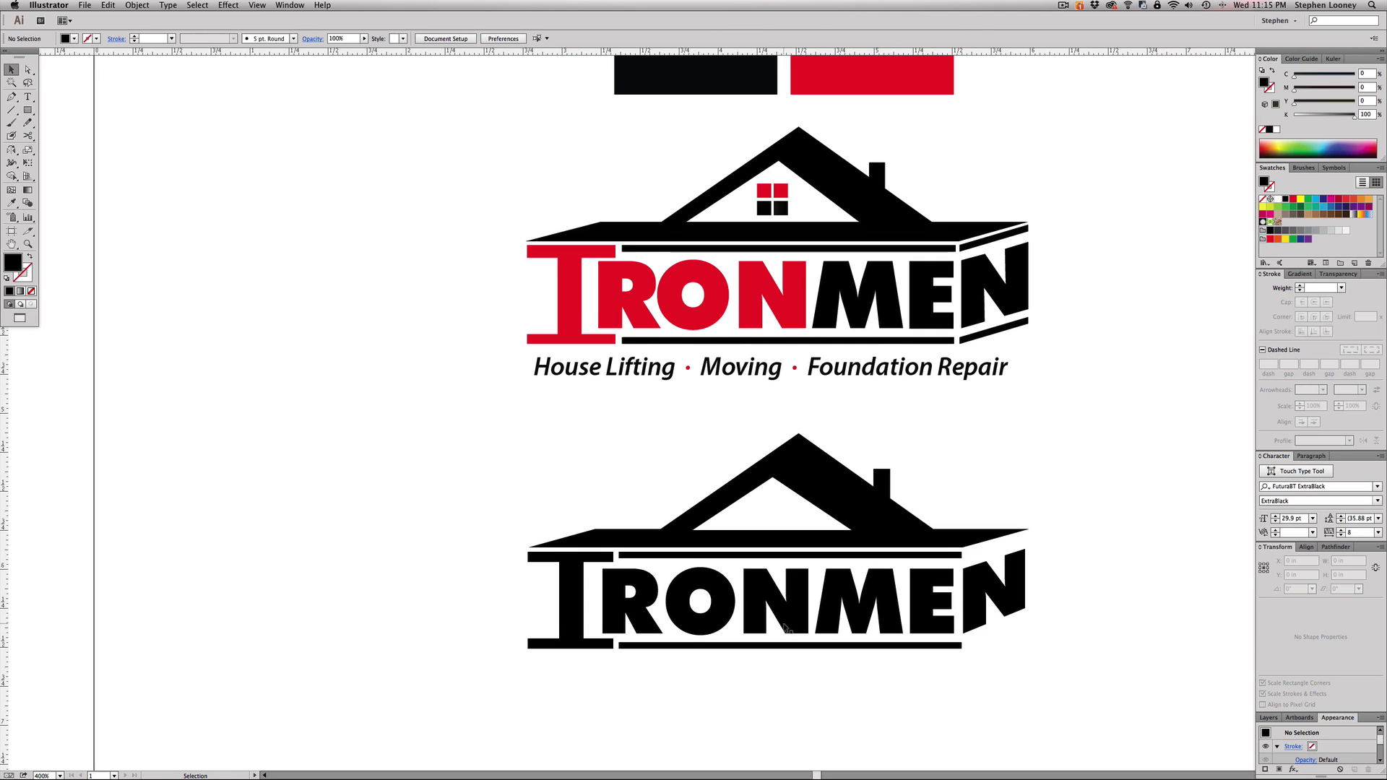
left_click(720, 555)
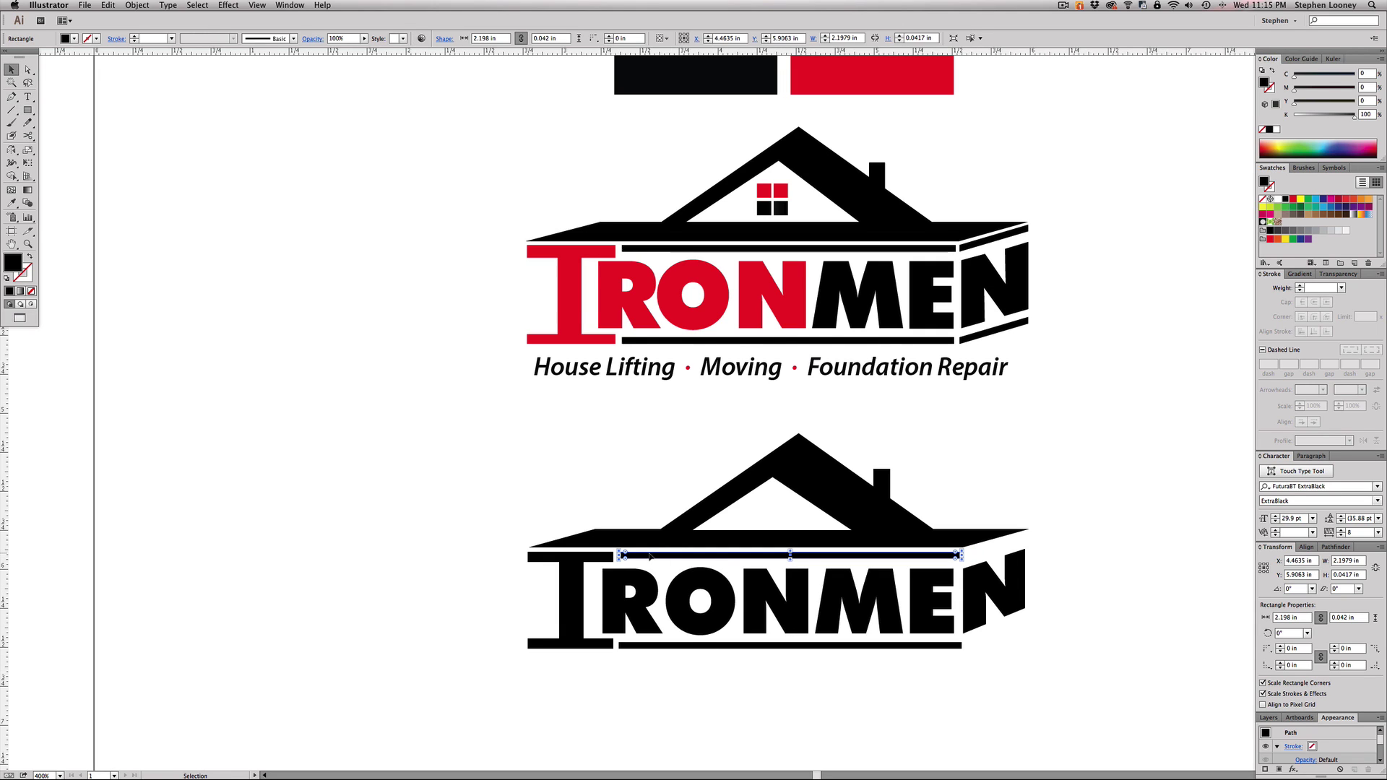
left_click_drag(656, 561, 994, 566)
Step: Shorten the right copy and raise its end into a strip slanting along the N
scroll(1106, 527, "right", 3)
key("a")
left_click_drag(1119, 513, 1233, 613)
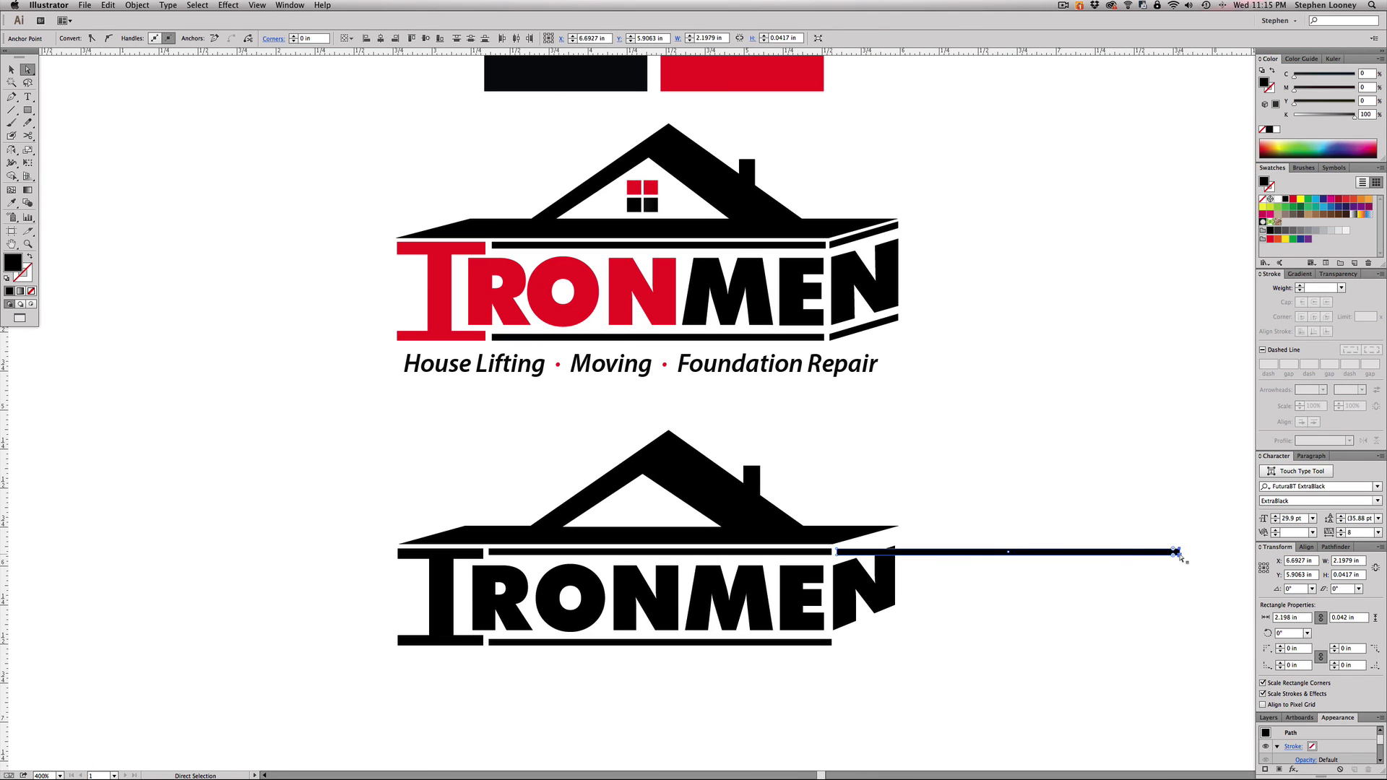
left_click_drag(1179, 555, 900, 560)
left_click_drag(656, 442, 1055, 621)
left_click(861, 489)
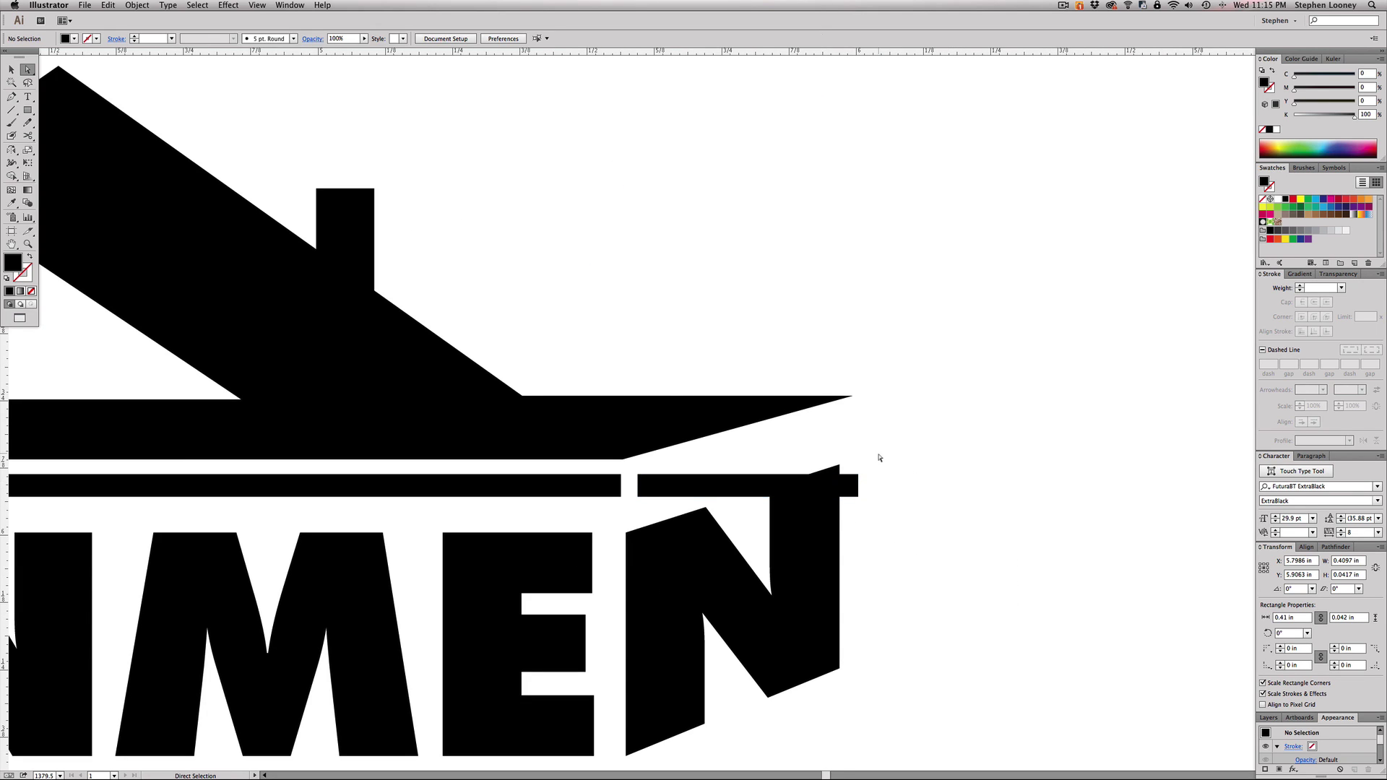
left_click_drag(970, 424, 855, 568)
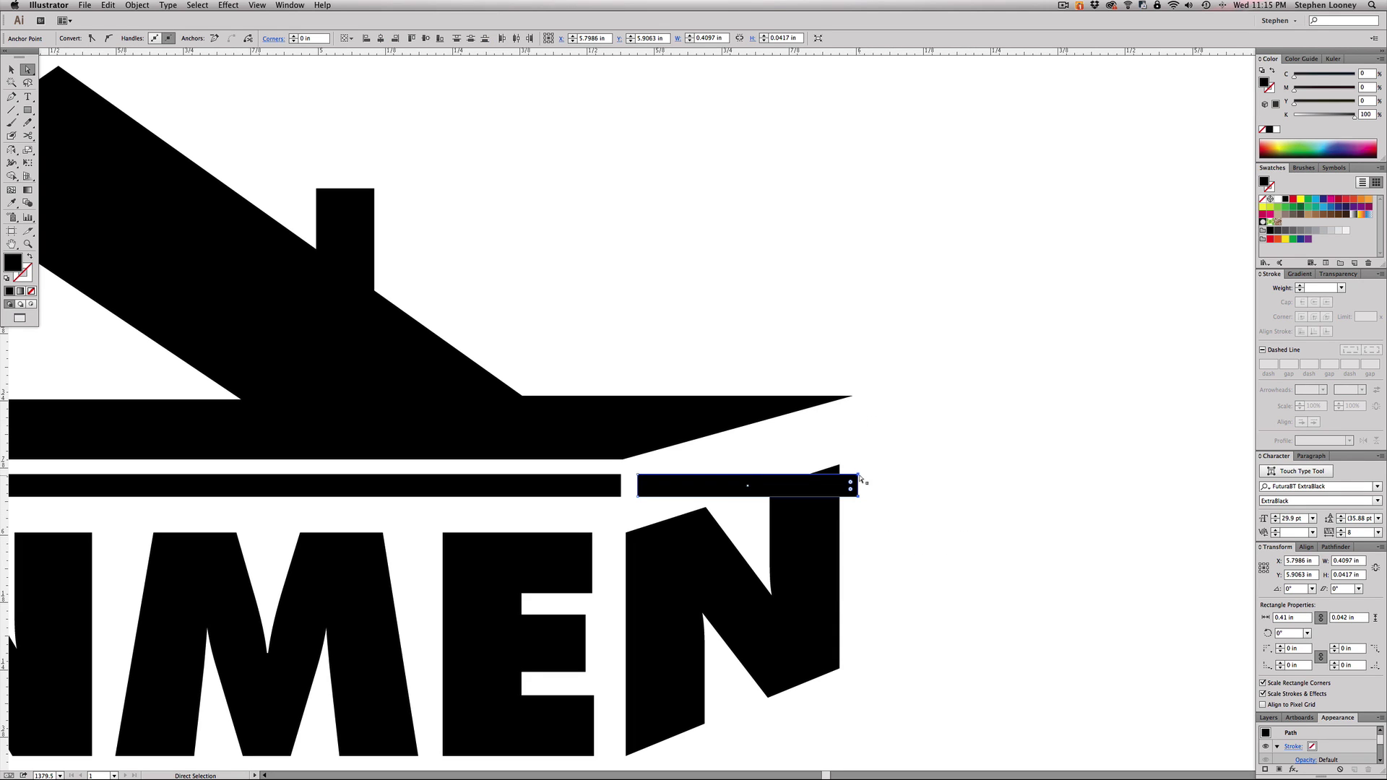
left_click_drag(858, 475, 850, 408)
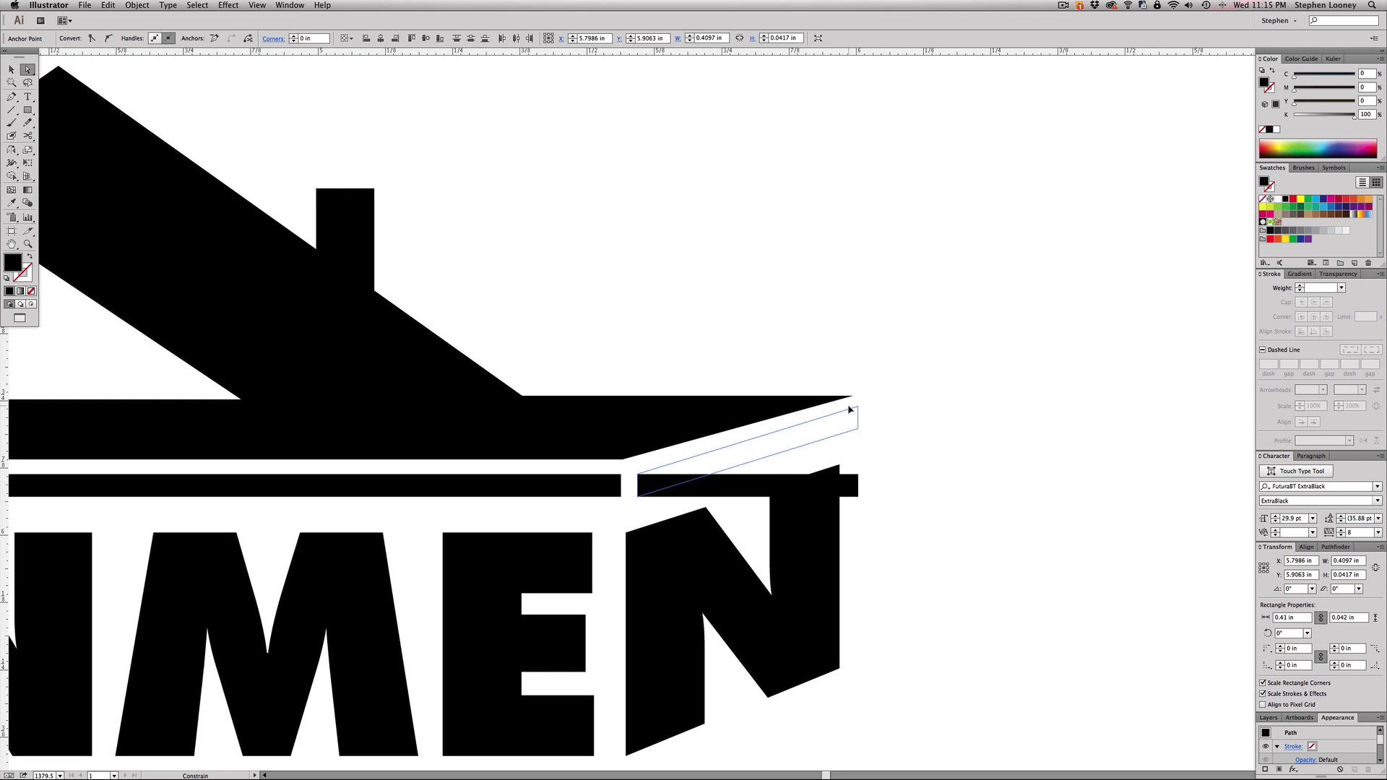
left_click_drag(846, 465, 845, 465)
scroll(706, 328, "down", 3)
scroll(892, 455, "up", 3)
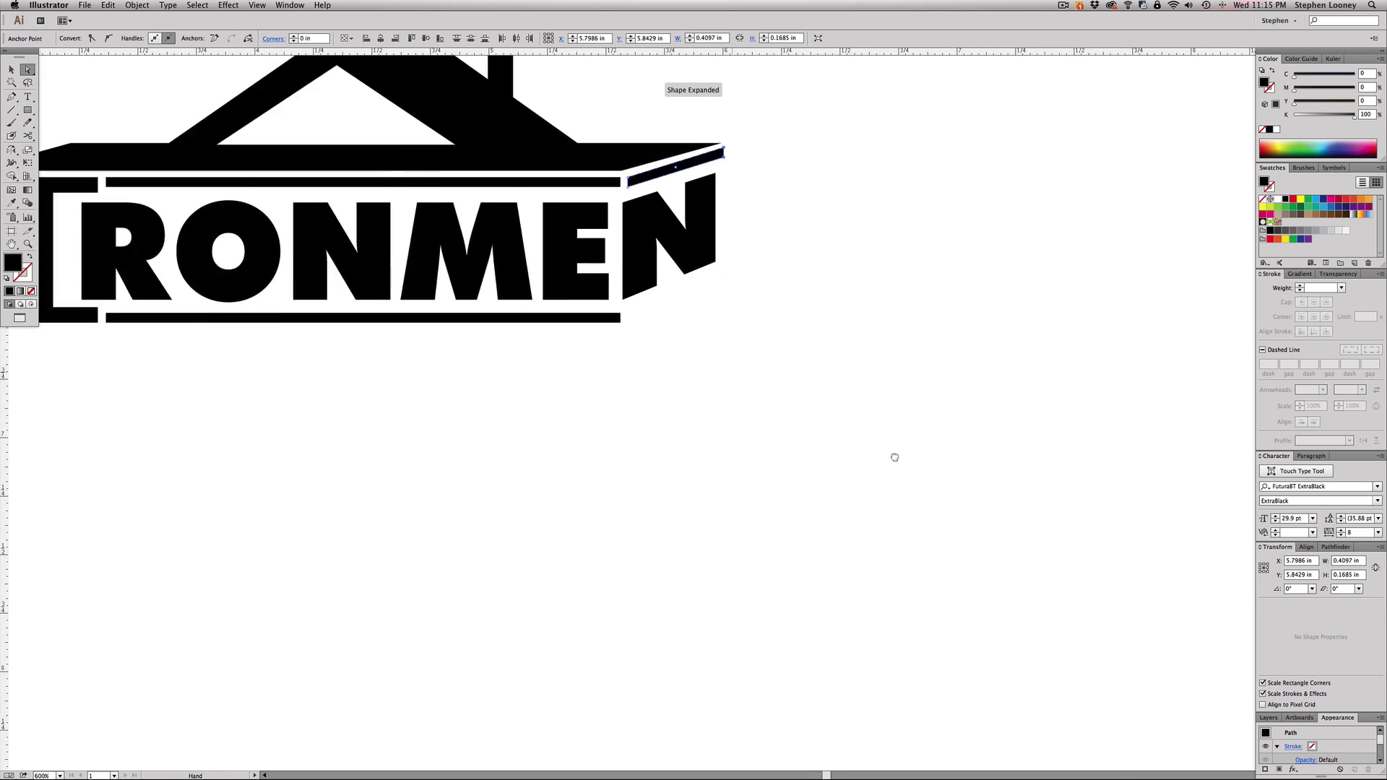
Step: Duplicate the slanted strip below the N and match its slant
left_click_drag(807, 267, 911, 521)
left_click(938, 480)
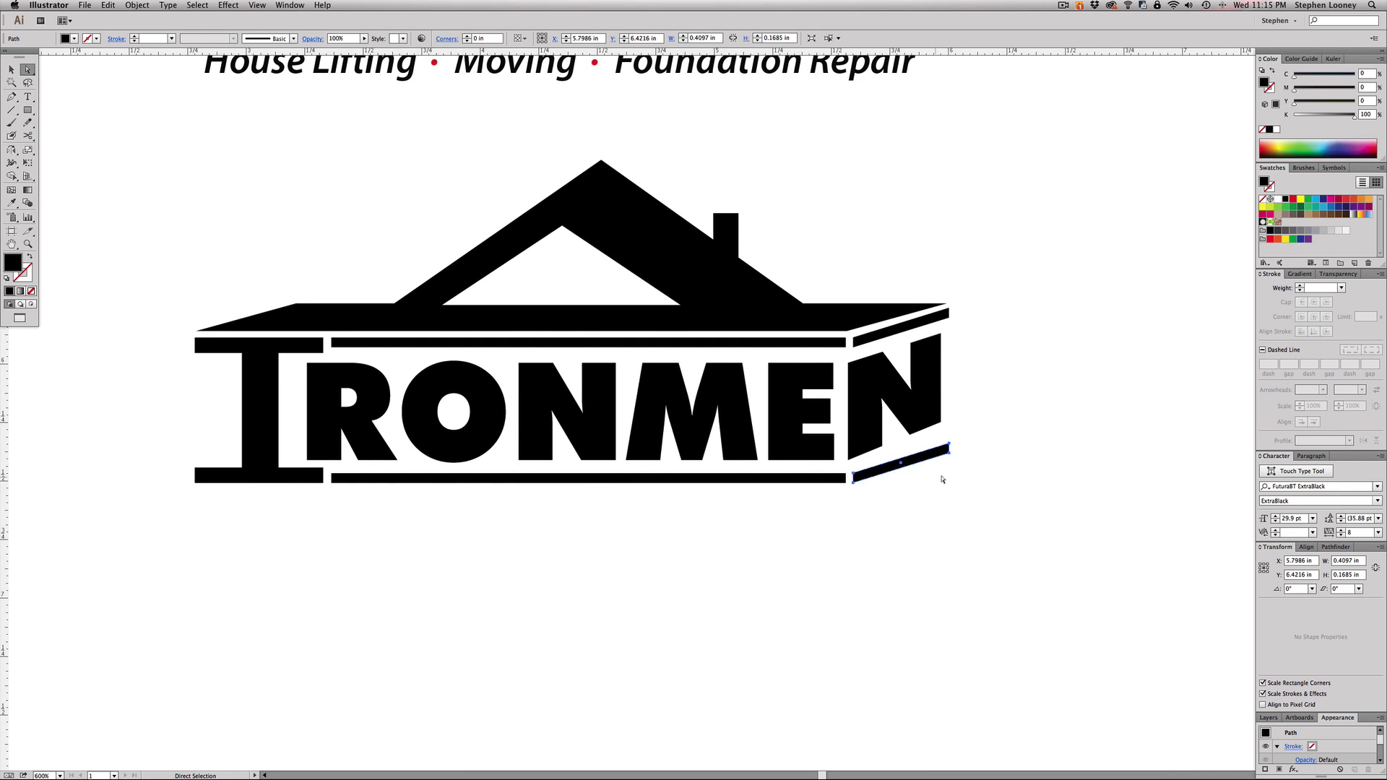
left_click(948, 450)
left_click_drag(947, 448, 948, 440)
left_click(960, 440)
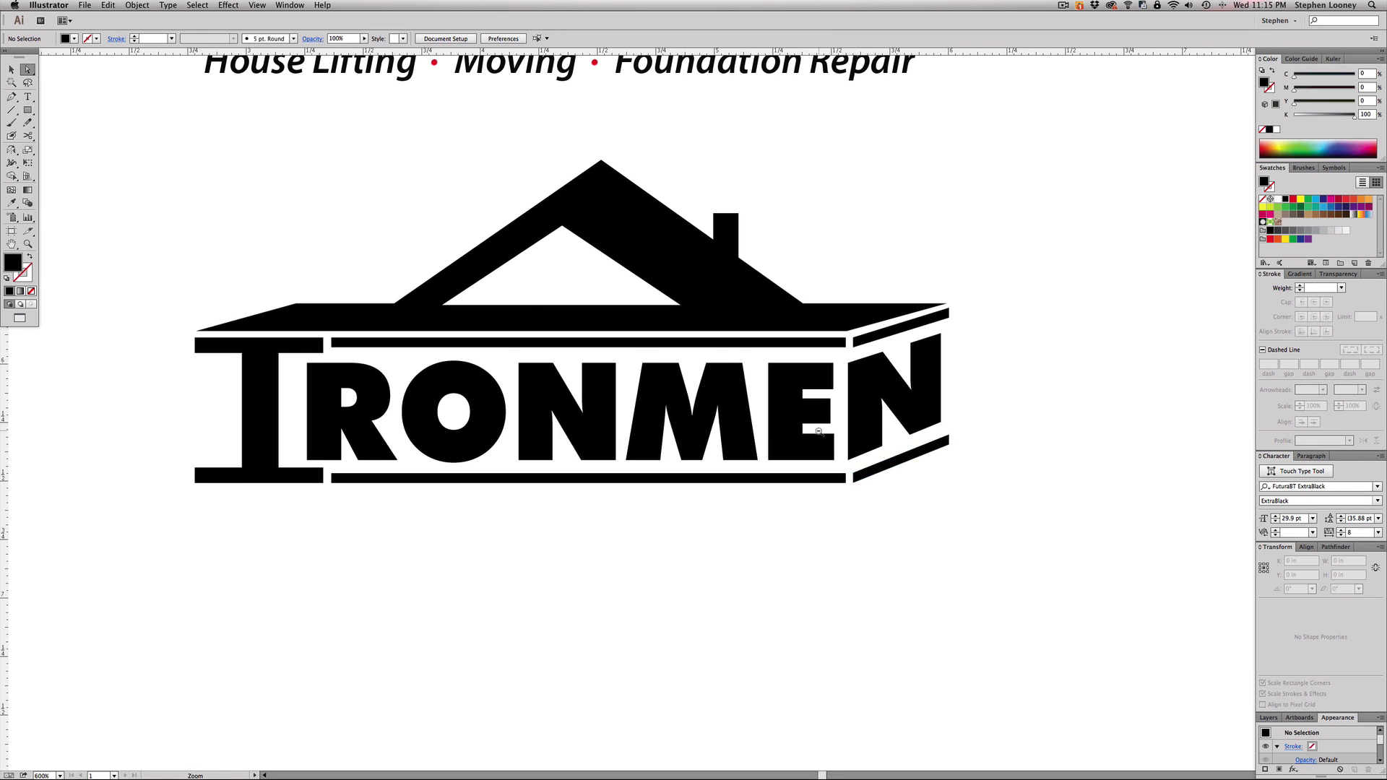
key("super+minus")
key("super+minus")
left_click_drag(388, 301, 884, 538)
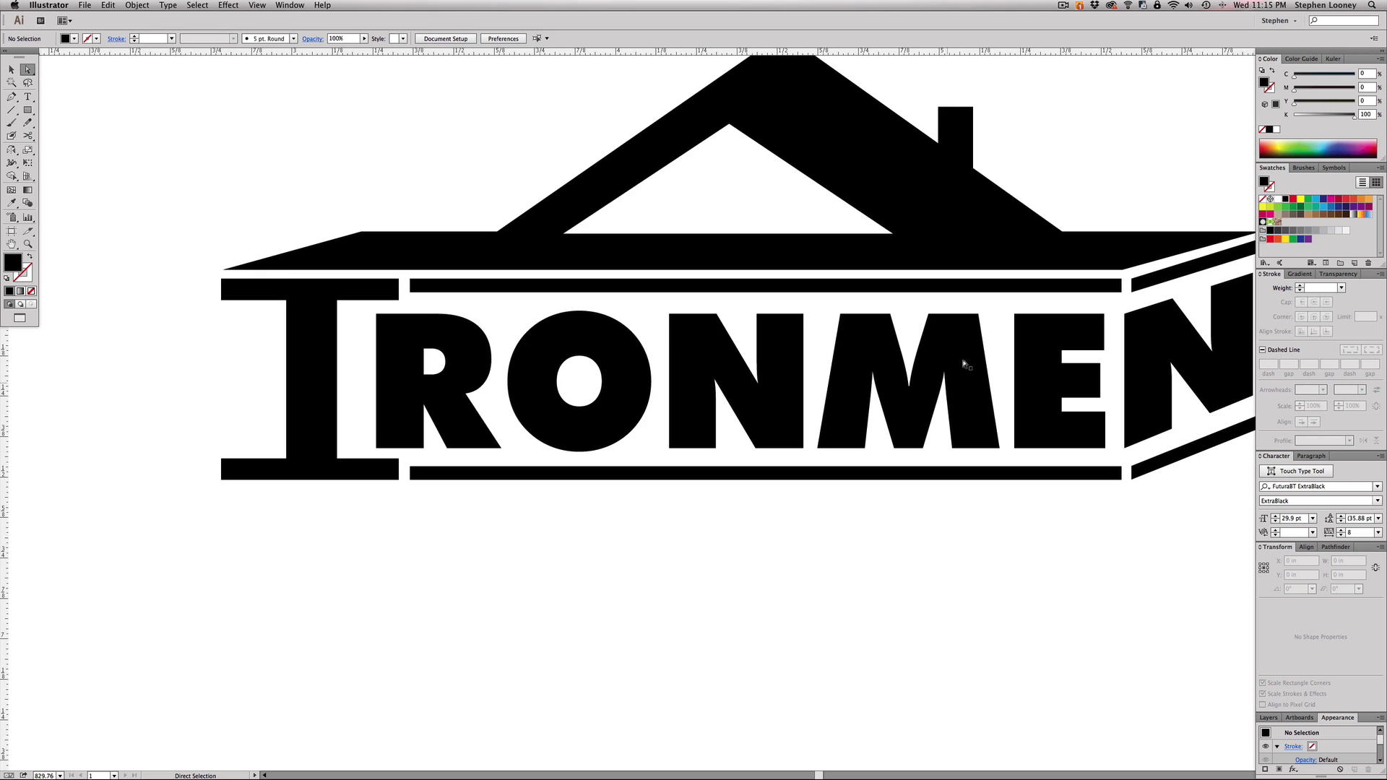
left_click_drag(1168, 298, 880, 299)
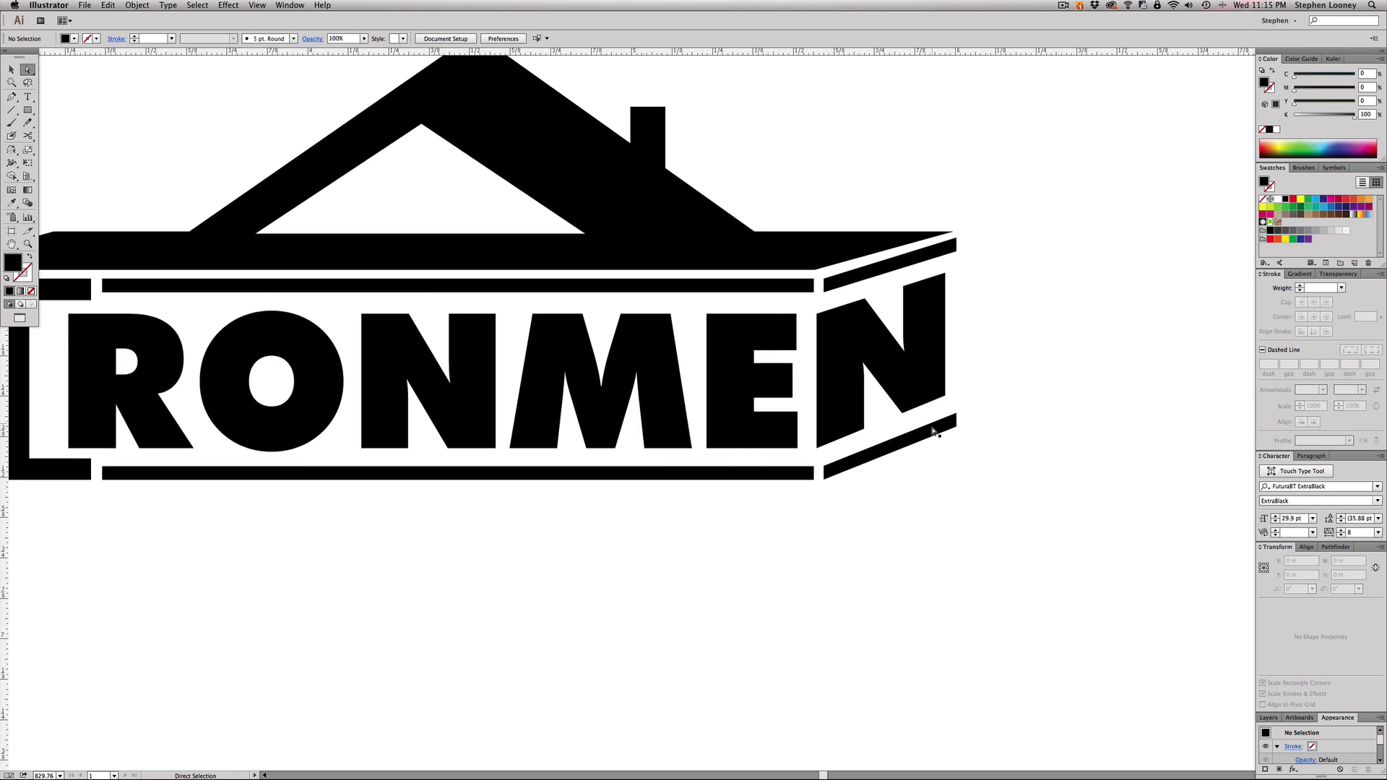
left_click(734, 413, "alt+super")
left_click(734, 412, "alt")
left_click_drag(318, 434, 679, 484)
key("super+minus")
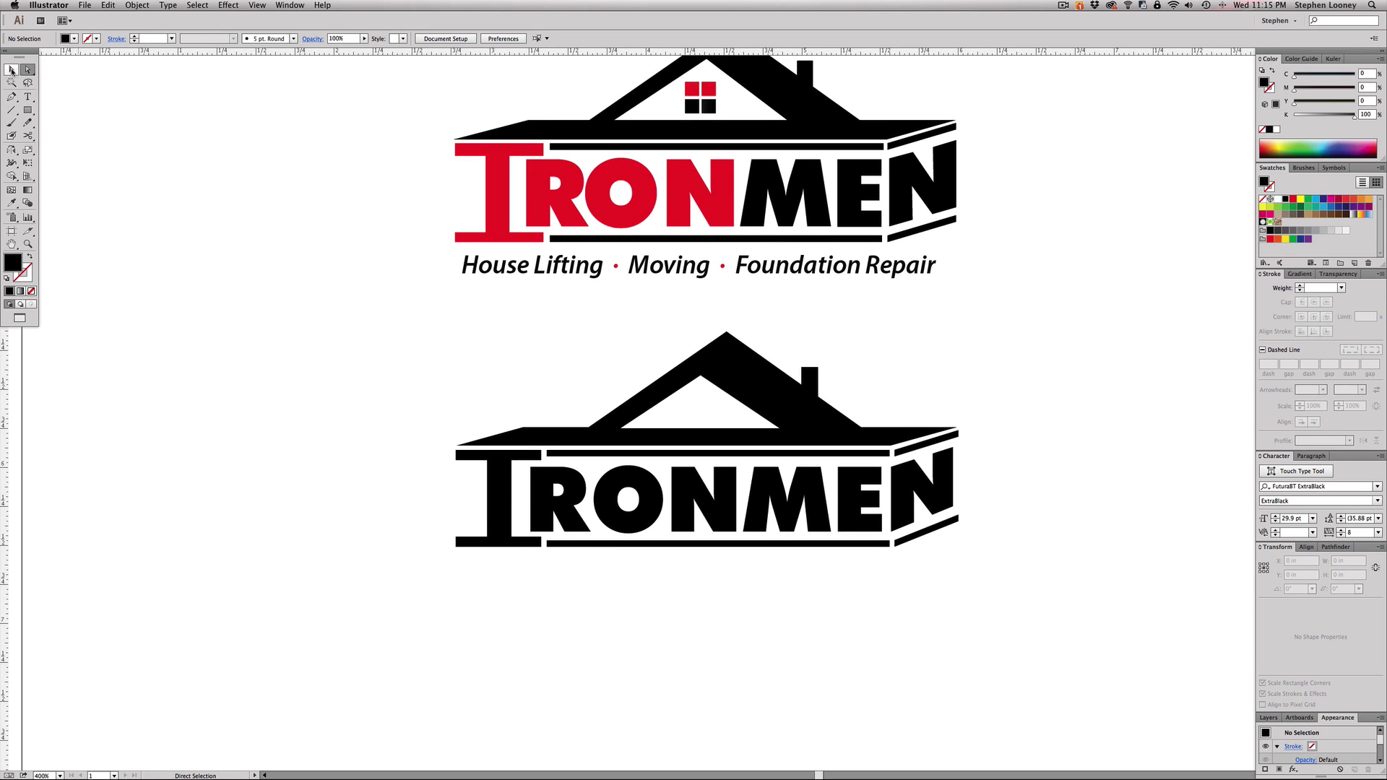
Step: Draw a square window in the roof gable with vertical and horizontal bars across it
left_click_drag(28, 110, 50, 110)
left_click_drag(687, 397, 713, 410)
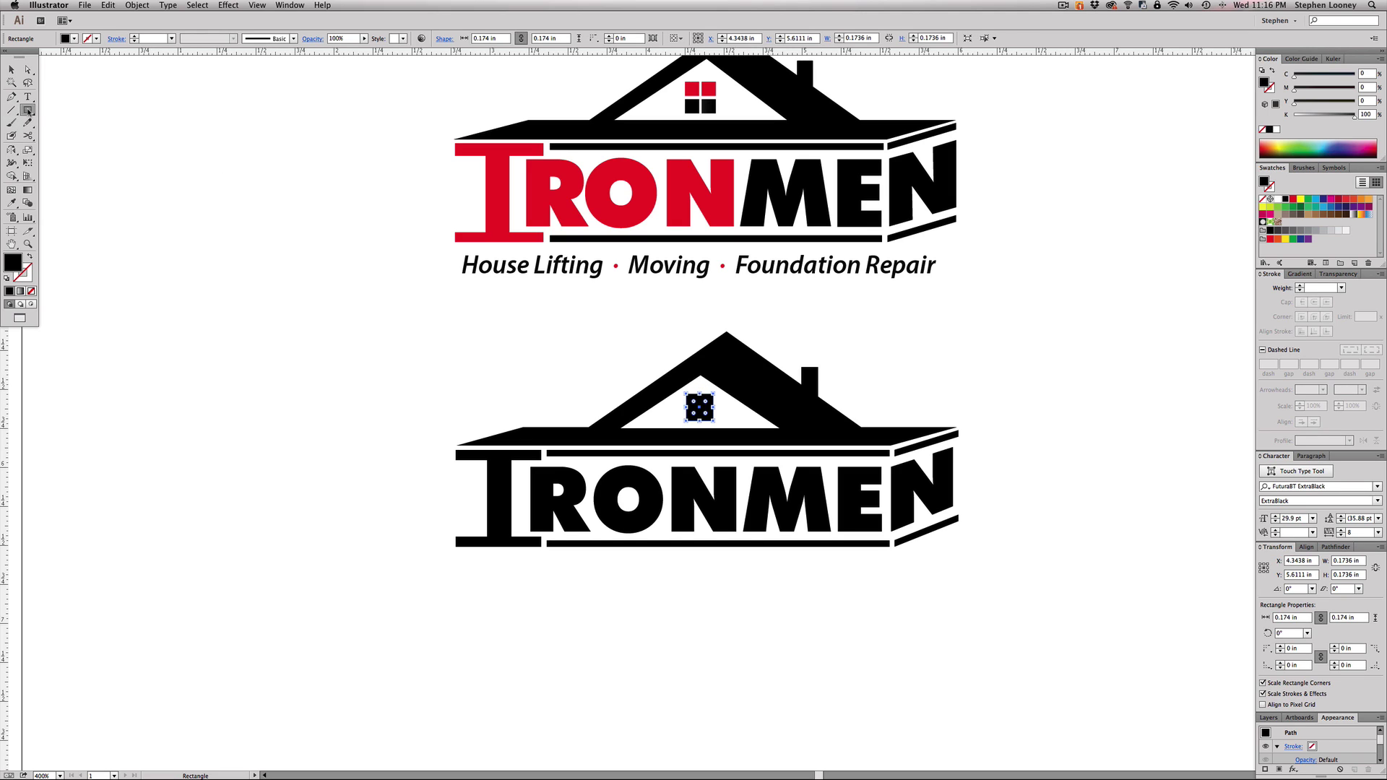
left_click_drag(698, 385, 700, 427)
left_click_drag(633, 332, 824, 494)
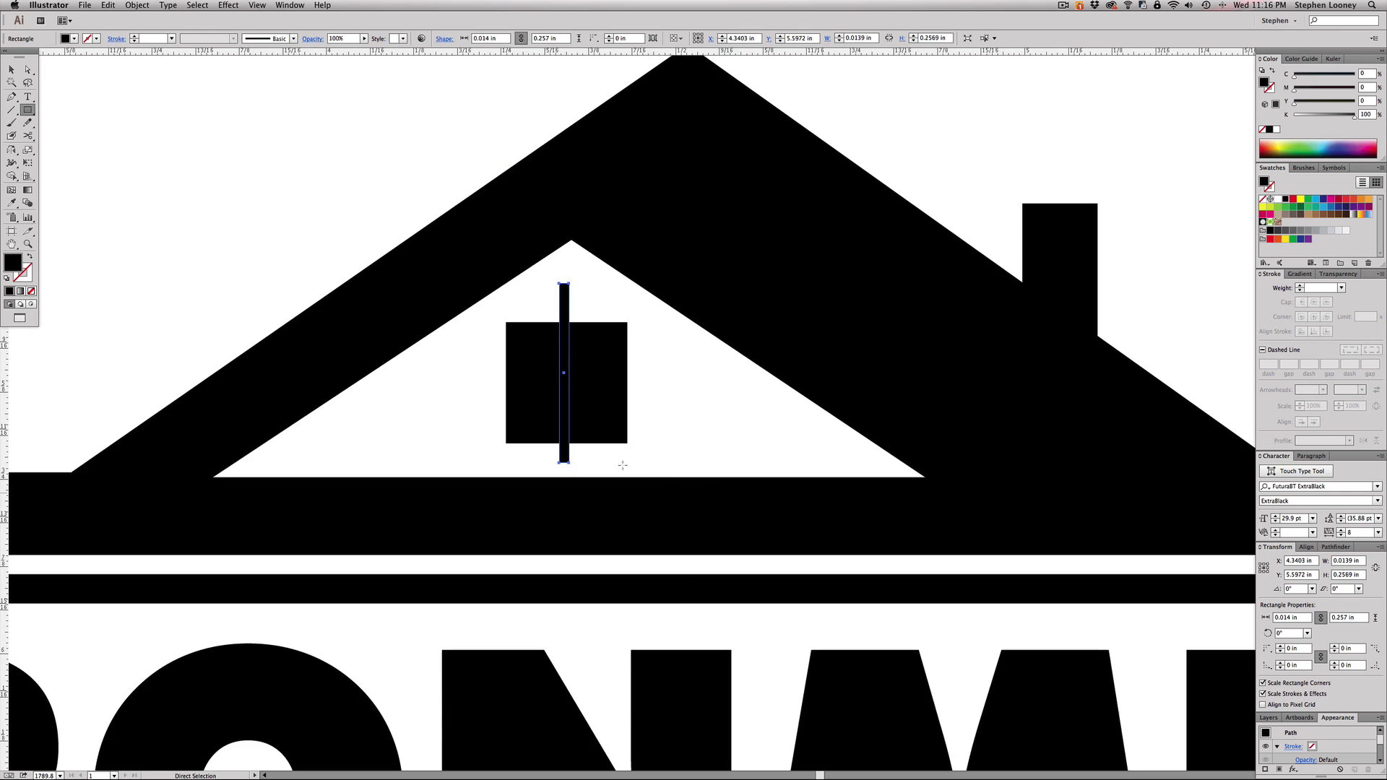
left_click_drag(493, 369, 634, 378)
Step: Centre the window pieces and cut out the cross, leaving four panes
key("v")
left_click_drag(650, 433, 486, 349)
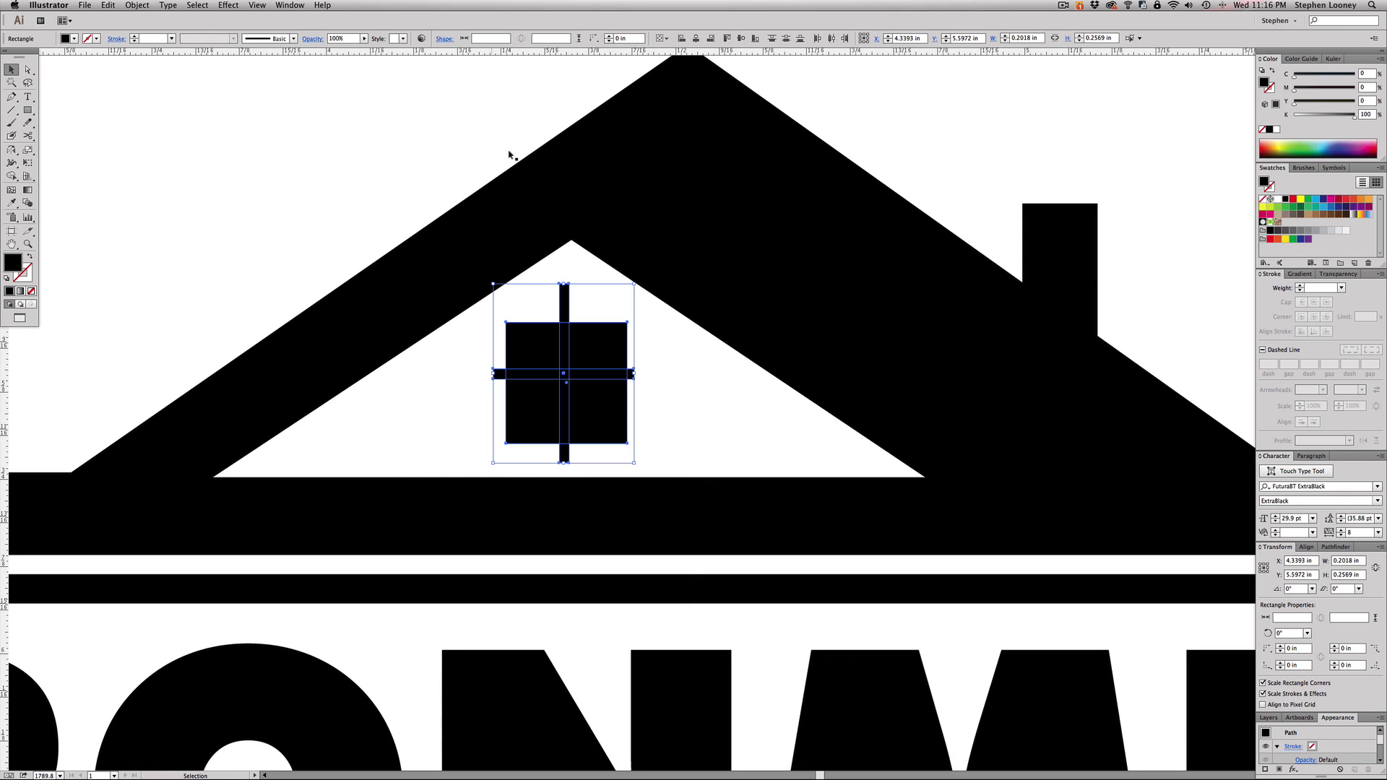
left_click(696, 39)
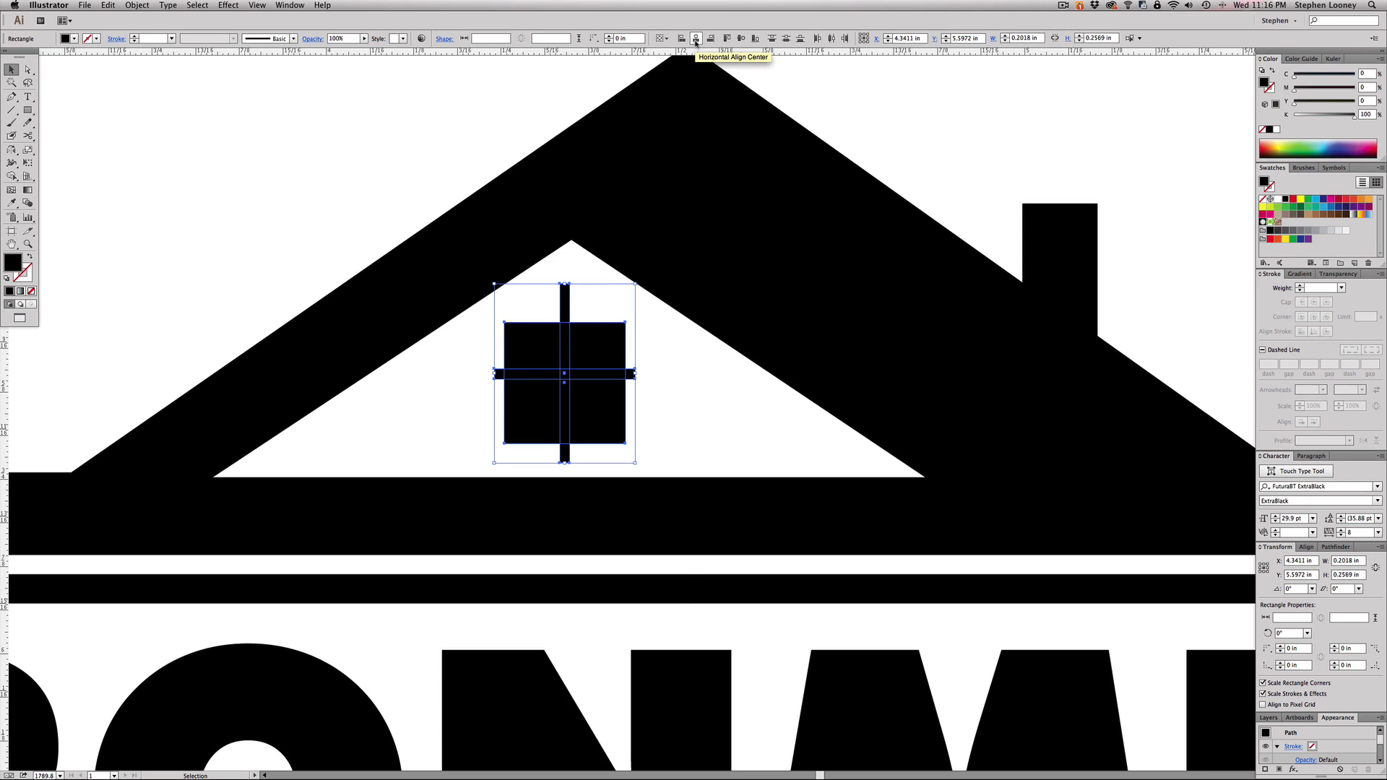
left_click(740, 39)
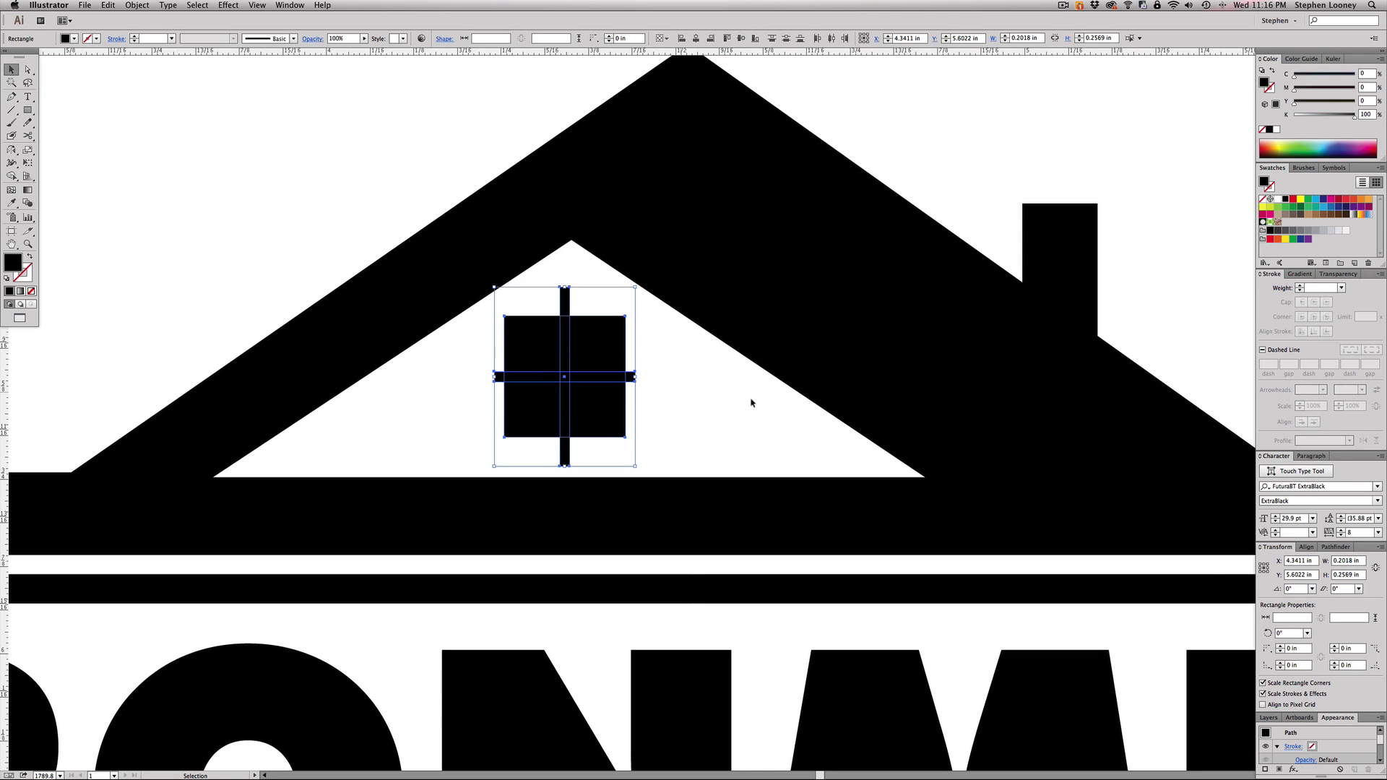
left_click(1333, 547)
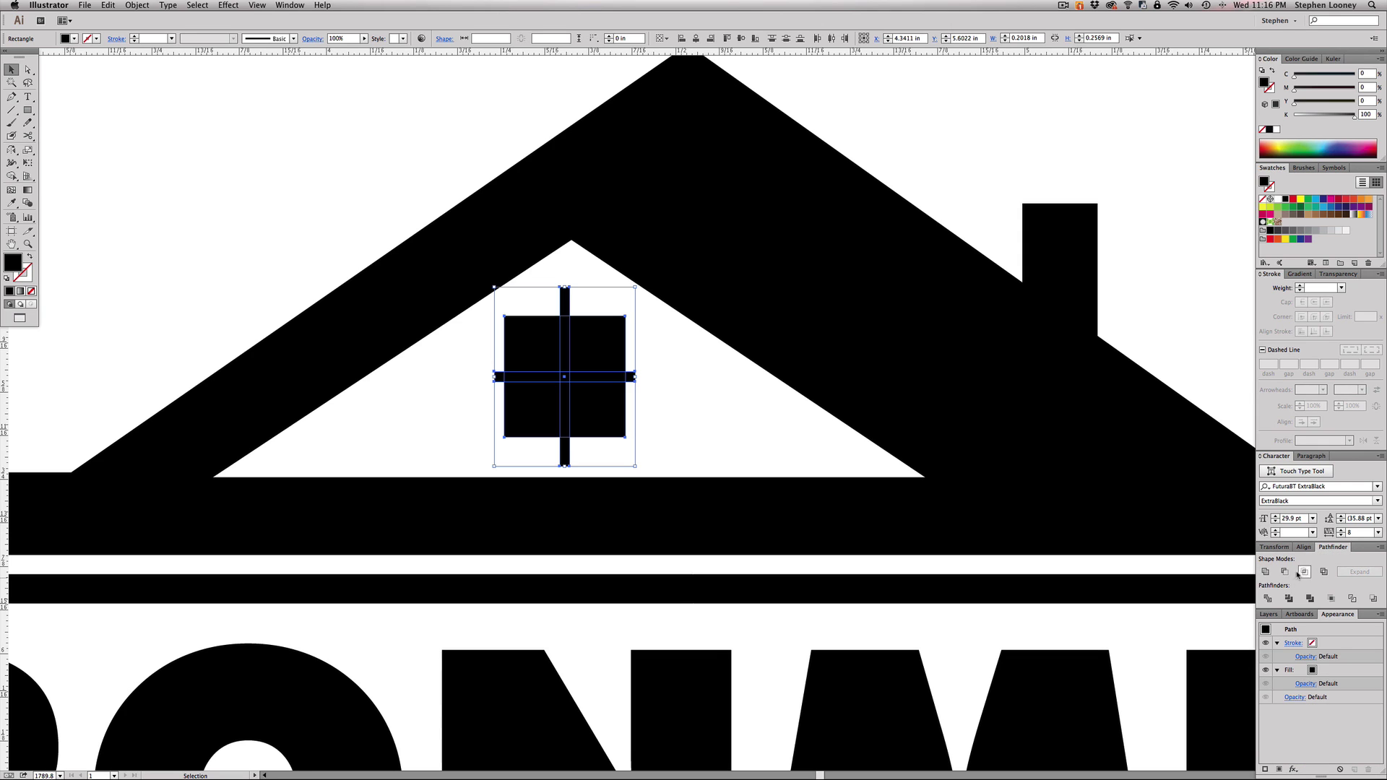
left_click(1288, 573)
left_click(675, 397)
Step: Try spreading the four panes apart, then undo back to the original window
left_click(703, 404, "alt")
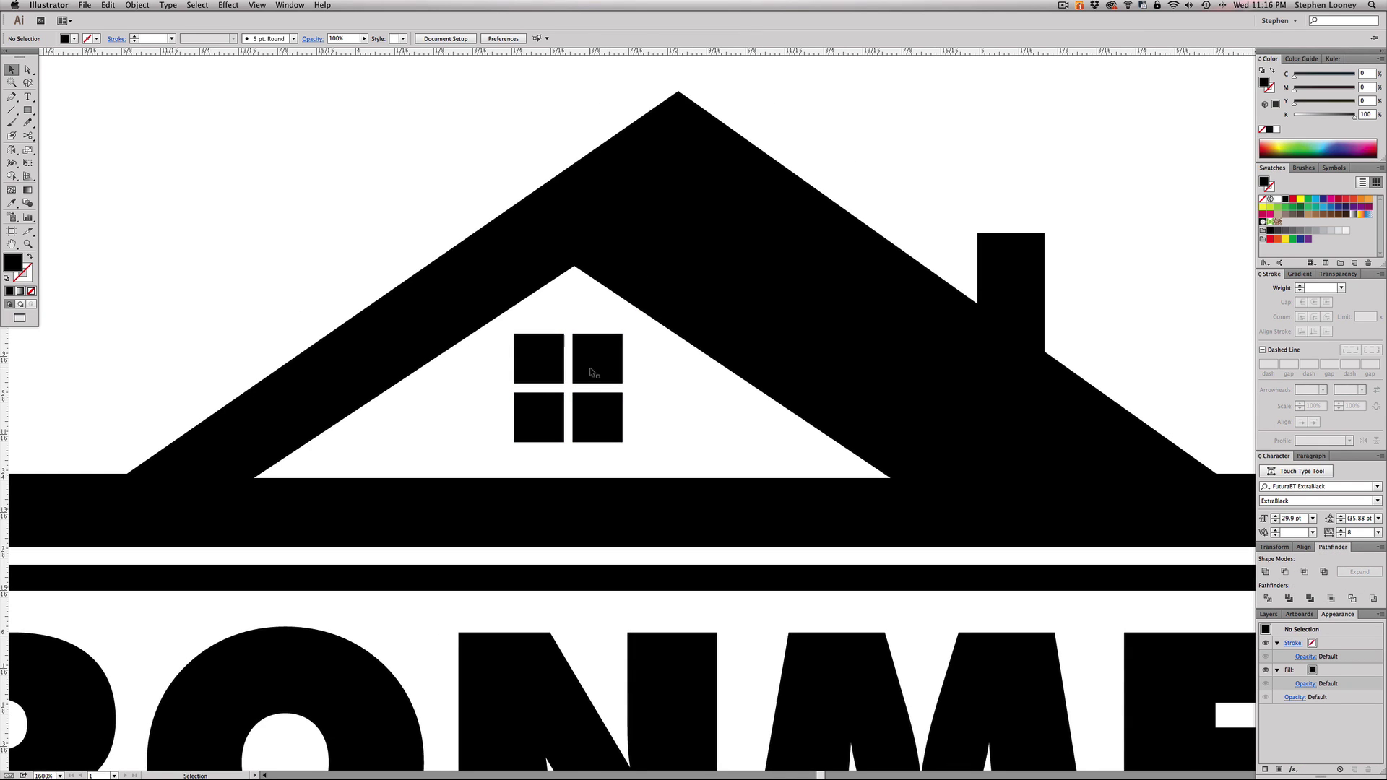
key("a")
left_click_drag(607, 369, 665, 324)
left_click_drag(520, 350, 460, 313)
left_click_drag(550, 440, 468, 443)
left_click_drag(609, 443, 666, 460)
key("super+z")
key("super+z")
key("super+z")
key("super+z")
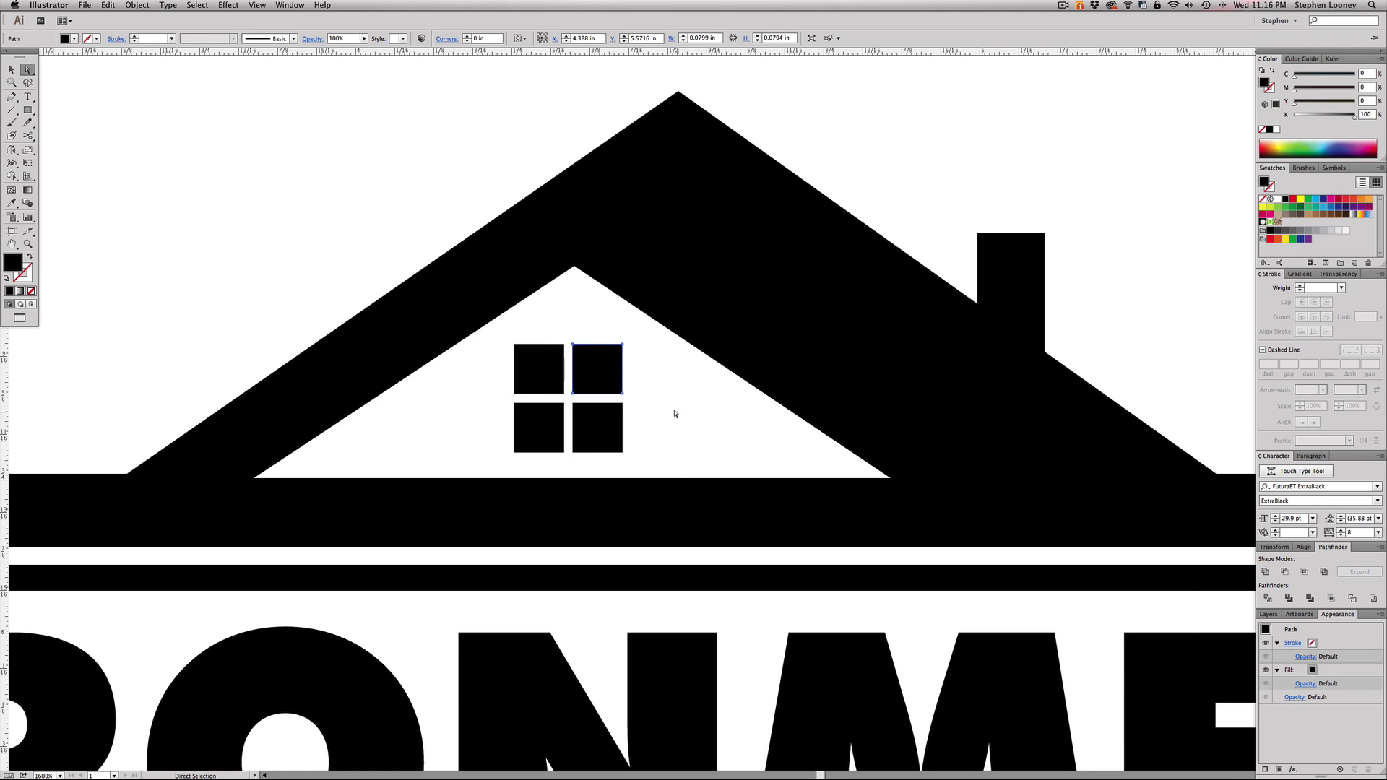
key("z")
left_click(666, 403, "alt")
left_click(672, 403, "alt")
left_click(688, 406, "alt")
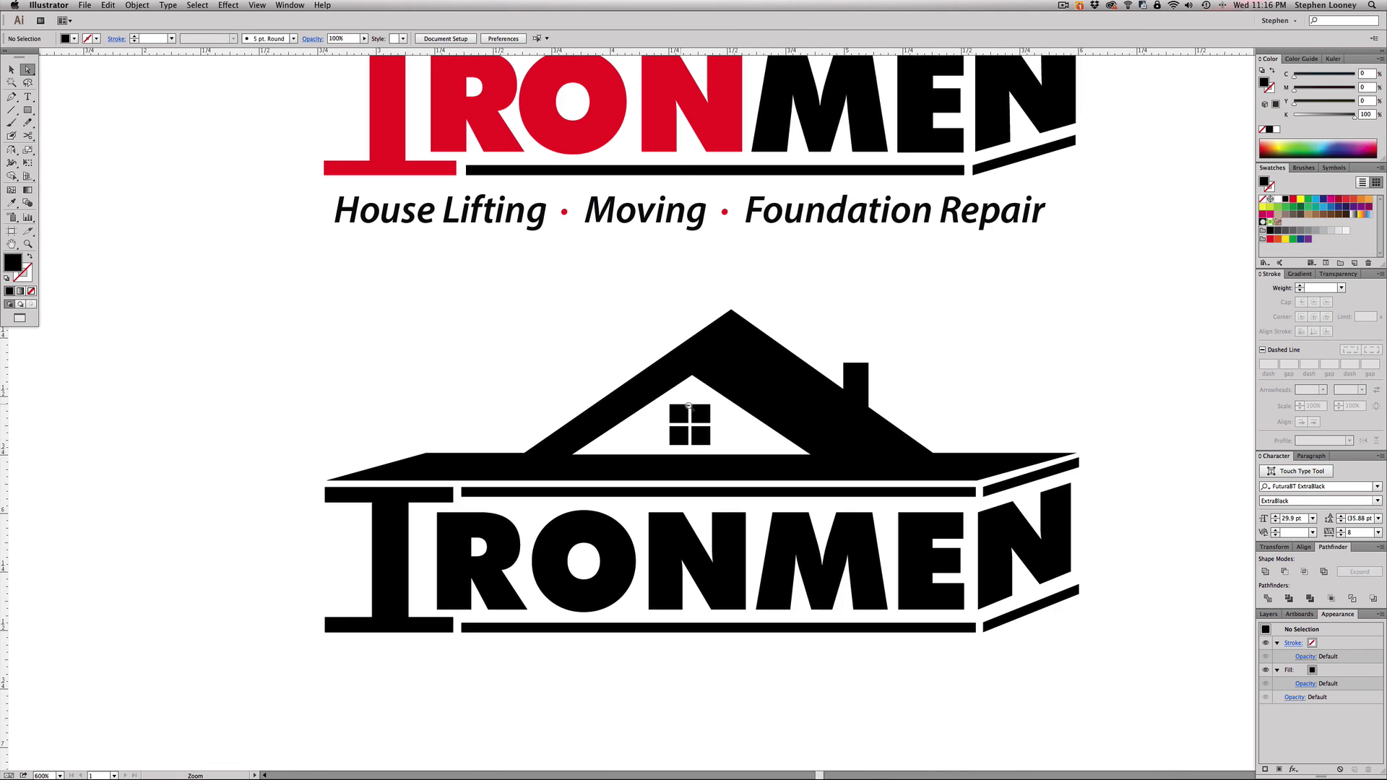
left_click(731, 413, "alt")
left_click_drag(623, 433, 681, 536)
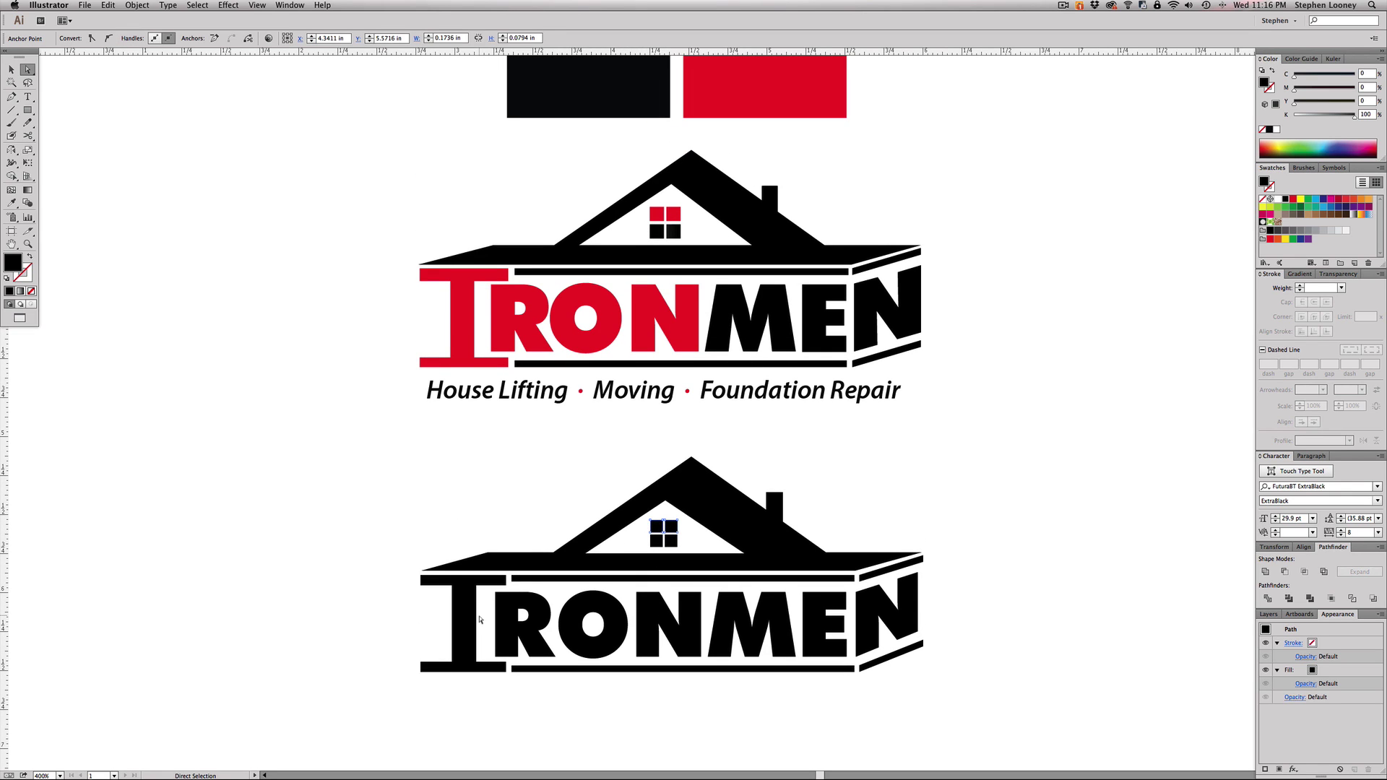
Step: Colour the top window panes and the I, R, O, N letters red with the Eyedropper
key("i")
left_click(727, 98)
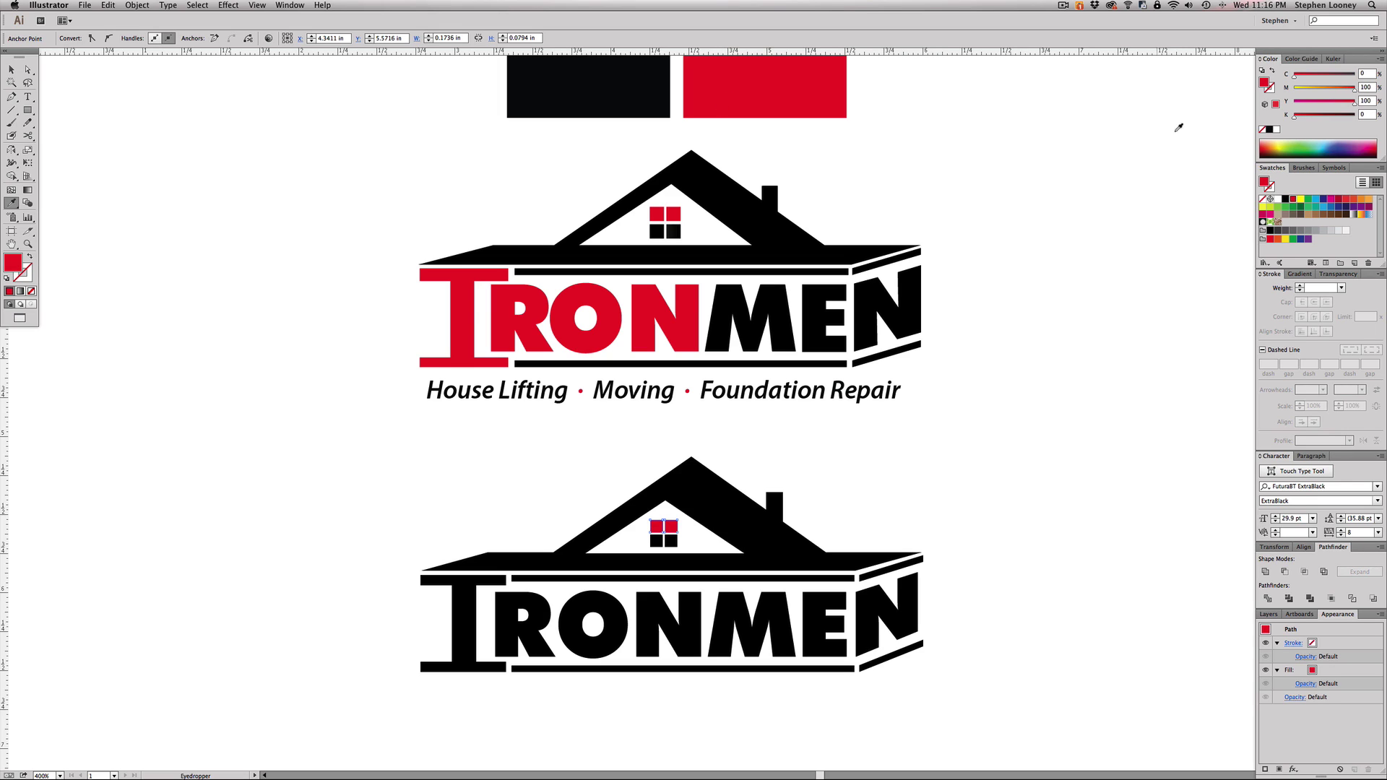
key("a")
left_click_drag(395, 606, 678, 641)
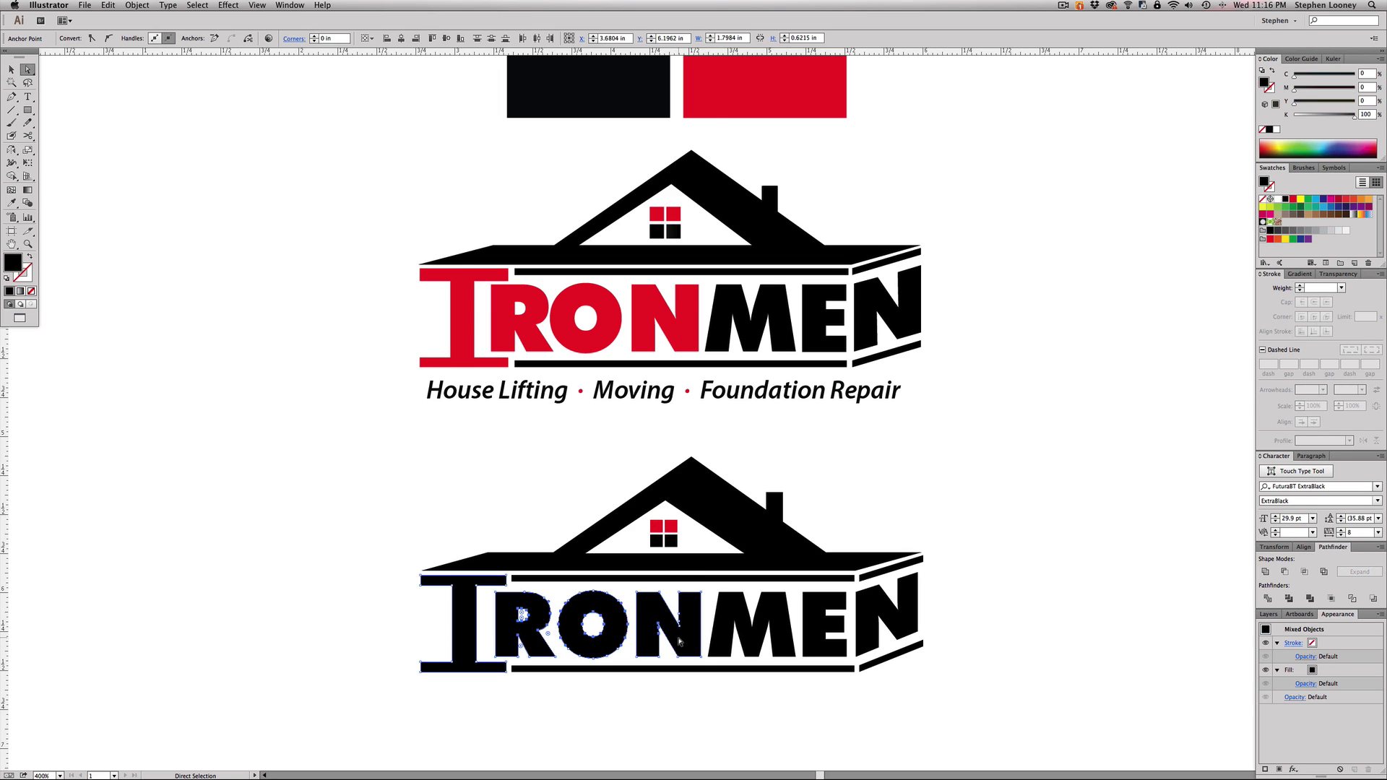
key("i")
left_click(740, 96)
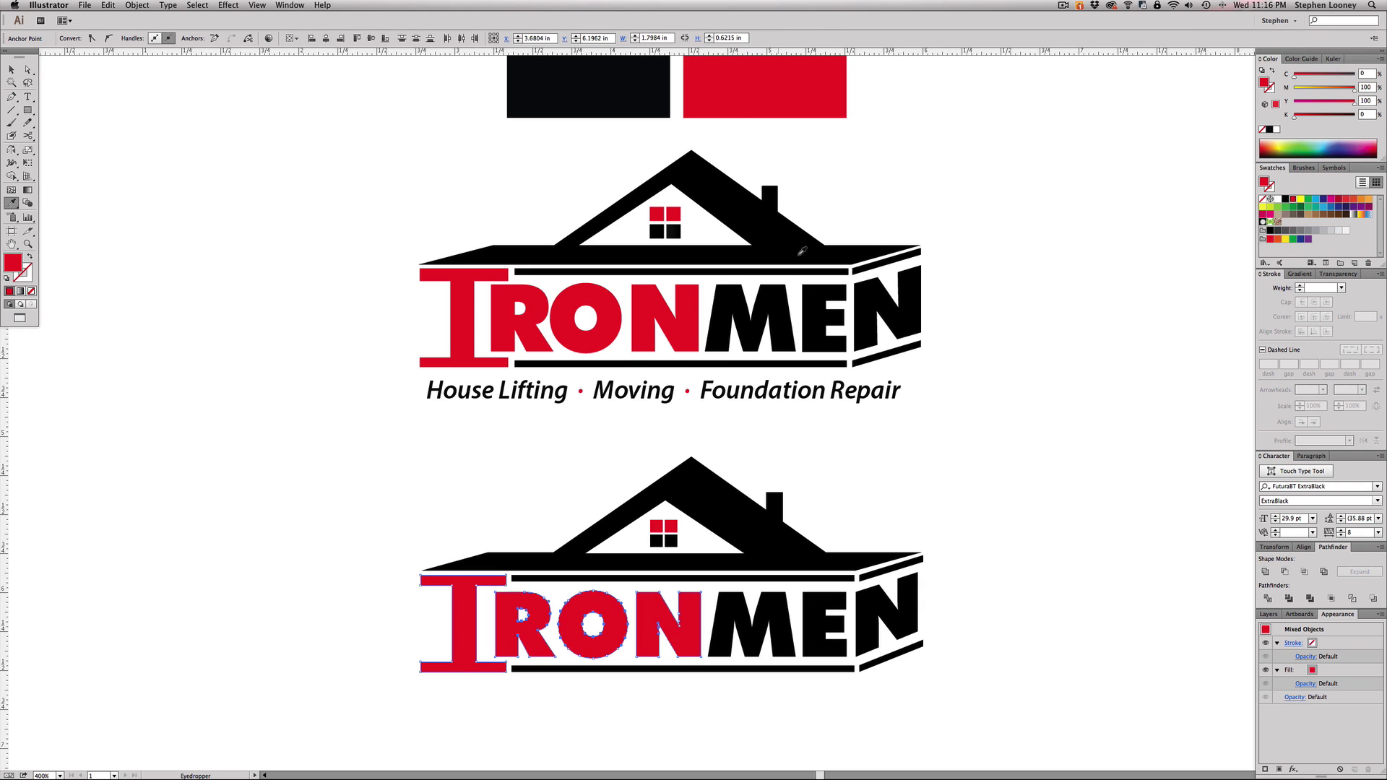
Step: Clear the selection and start a new text line below the lower logo
key("a")
left_click(854, 449)
key("super+minus")
left_click_drag(764, 464, 771, 464)
key("t")
left_click(468, 608)
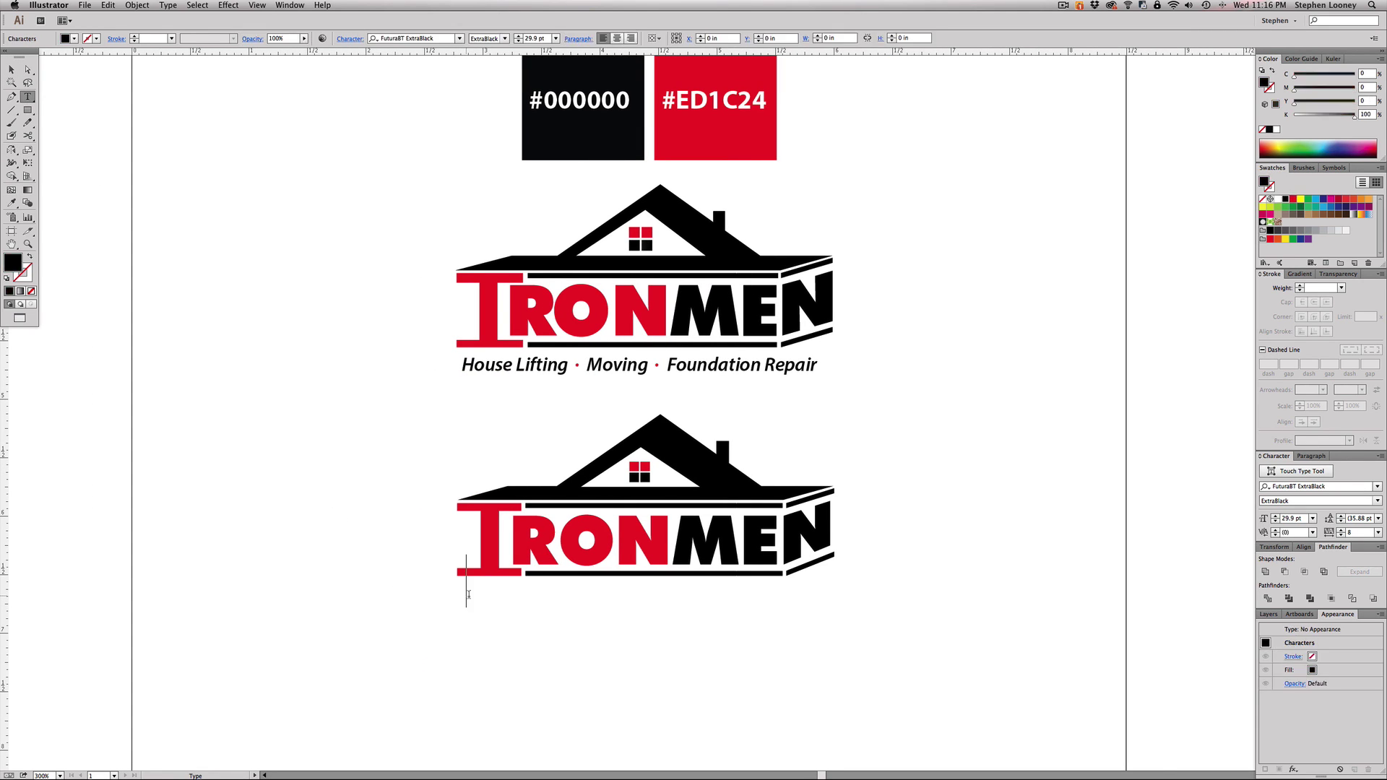
Step: Type the tagline 'House Lifting • Moving • Foundation Rep' beneath the lower logo
type("Hous")
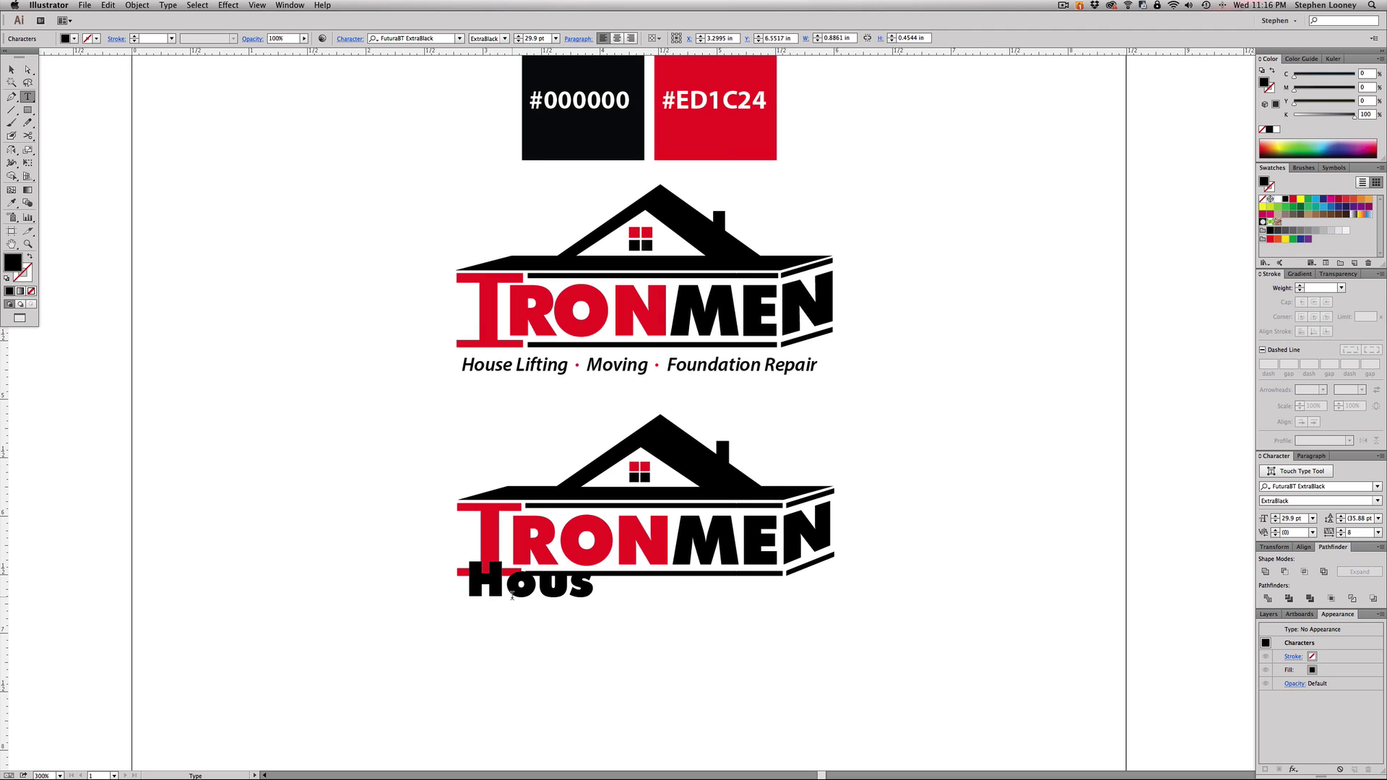
type("e Lifting ")
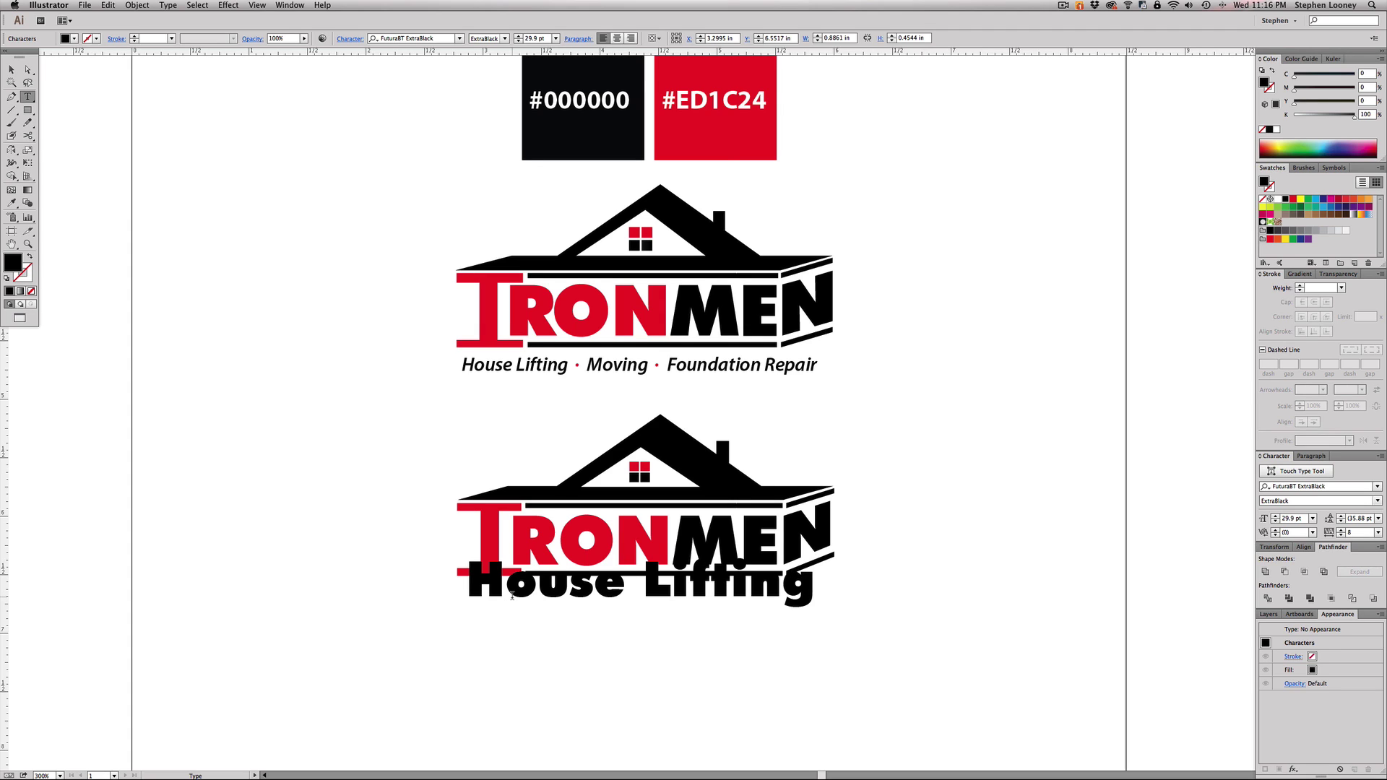
type("• Moving")
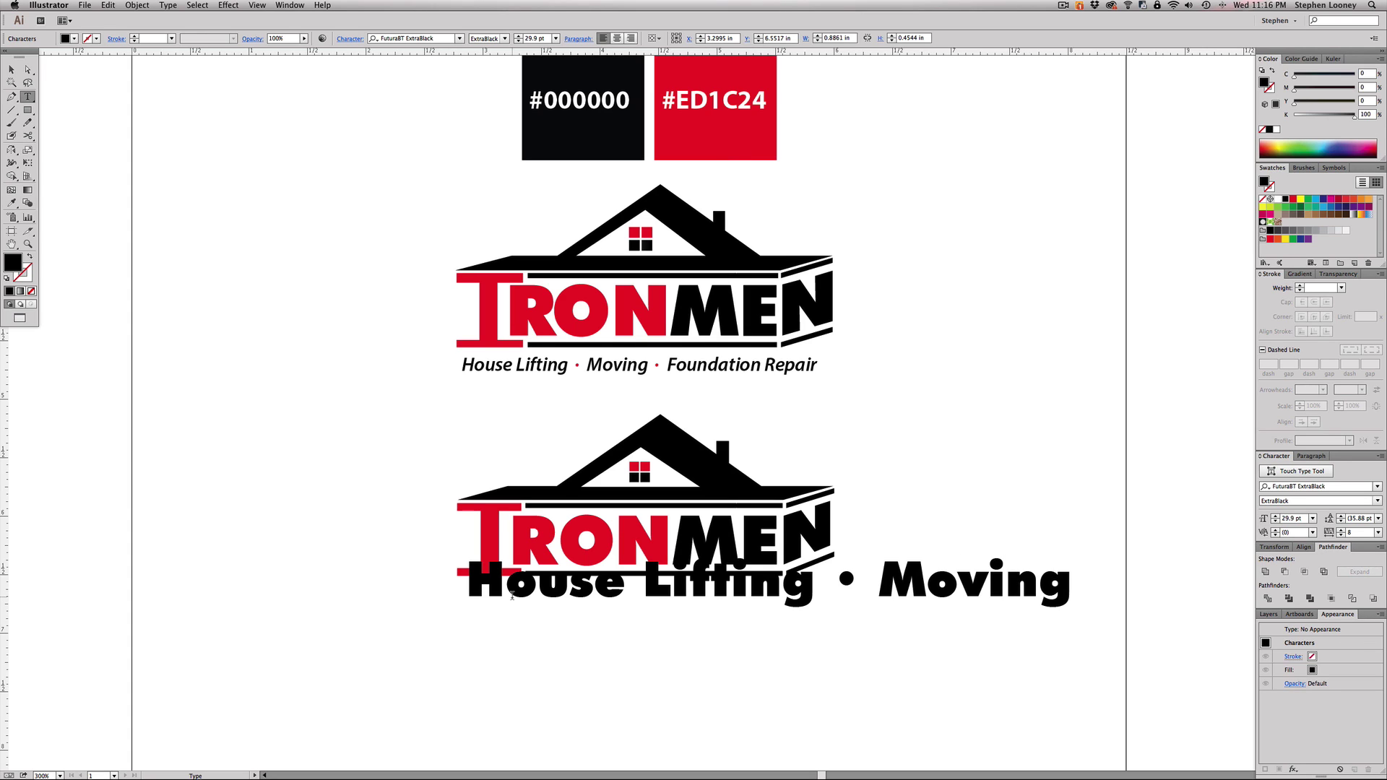
type(" • Foun")
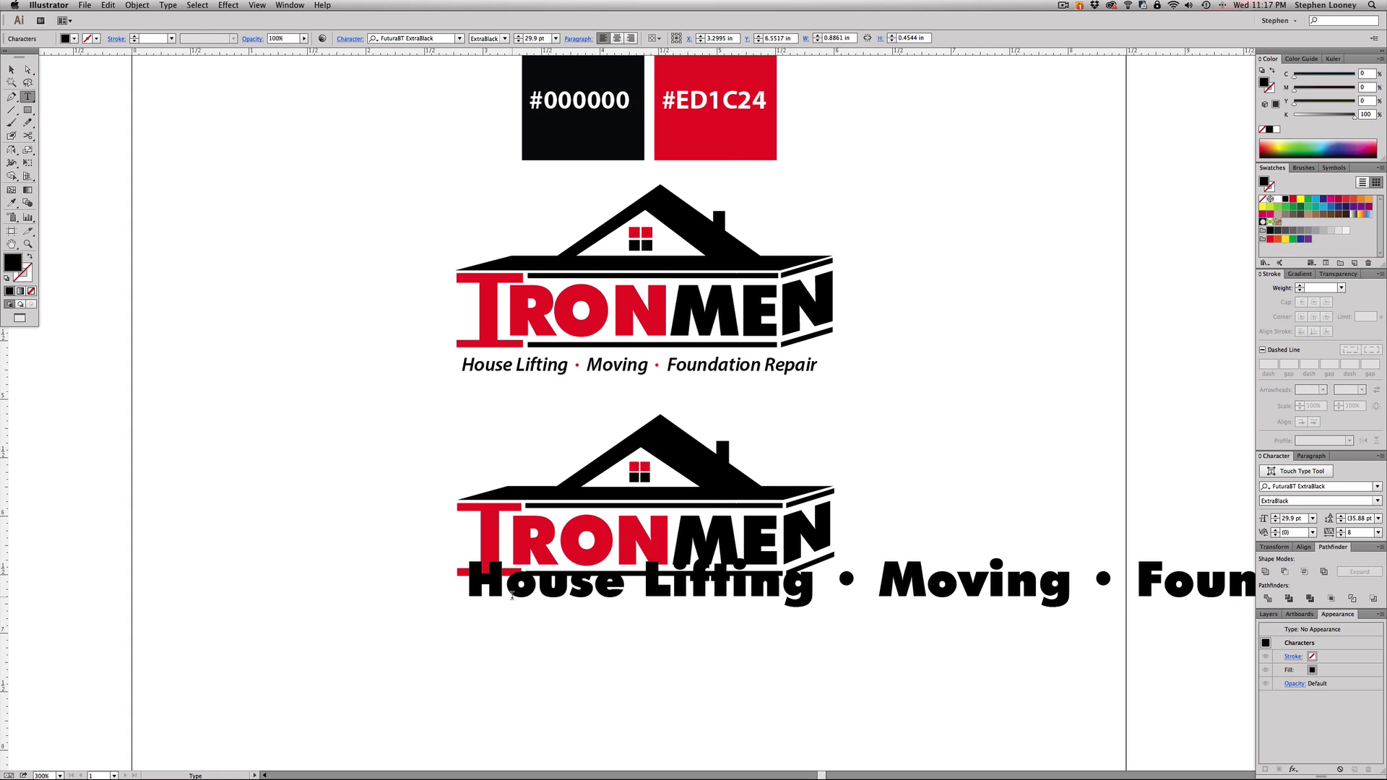
type("dation Rep")
key("Escape")
scroll(516, 592, "left", 3)
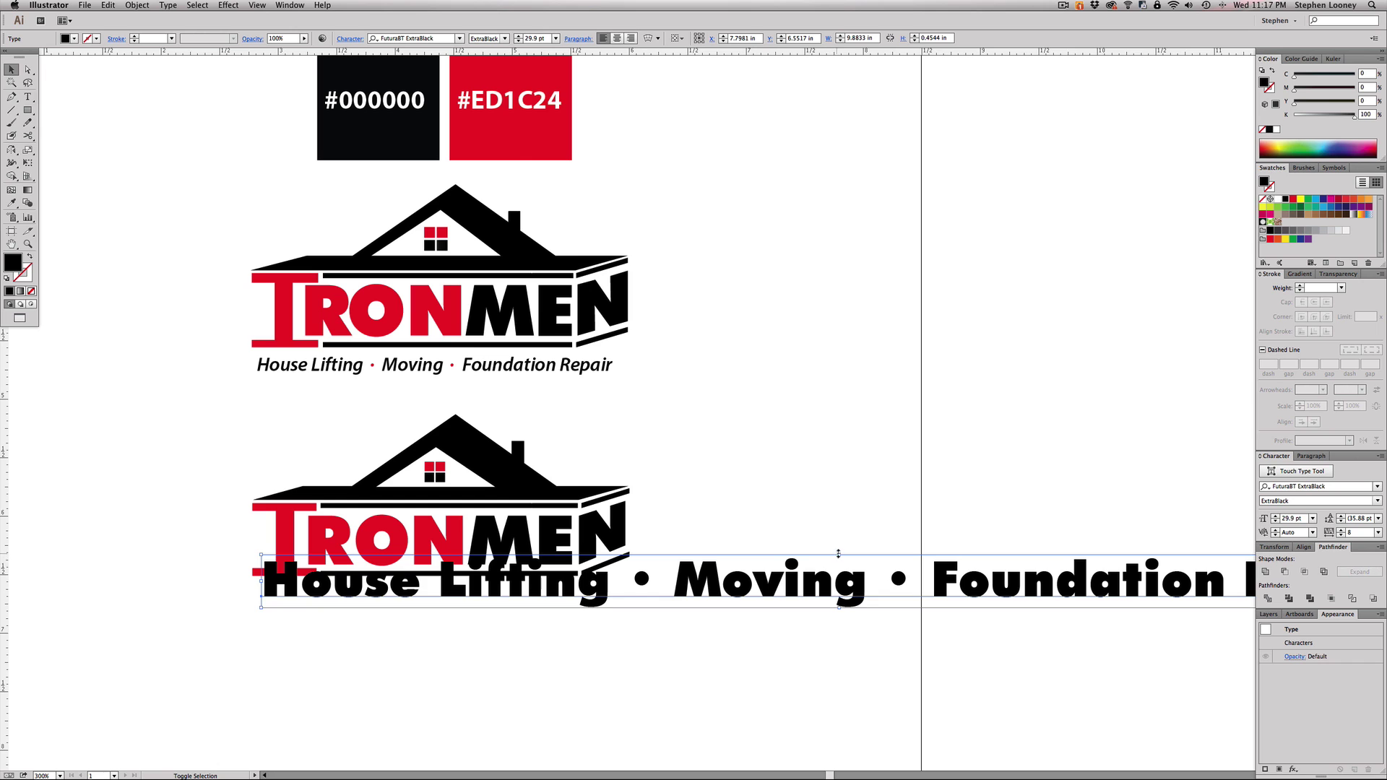
Step: Shrink the tagline to about 11.62 pt, set Myriad Pro Semibold Italic, and centre it under the logo
left_click_drag(839, 554, 450, 596)
left_click_drag(626, 623, 790, 635)
left_click(393, 39)
type("myriad")
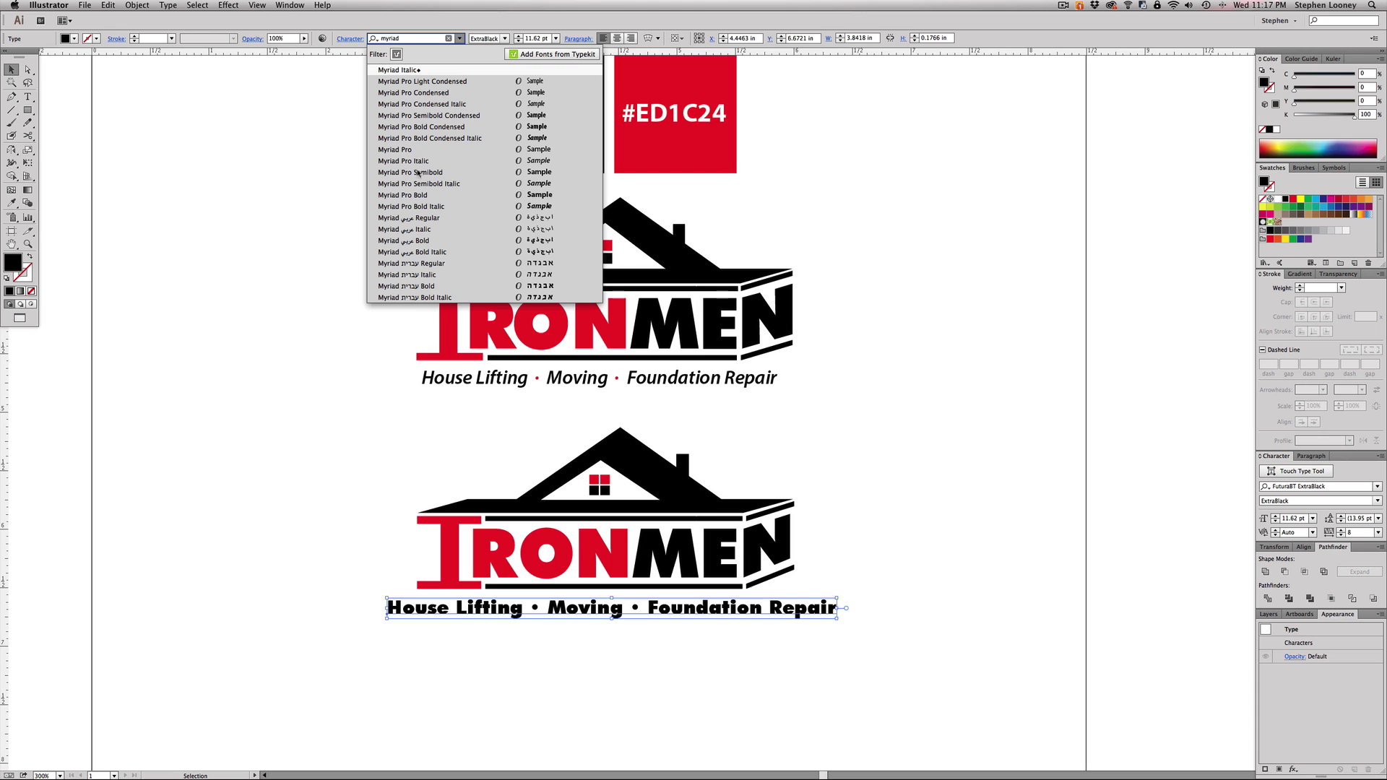
left_click(421, 161)
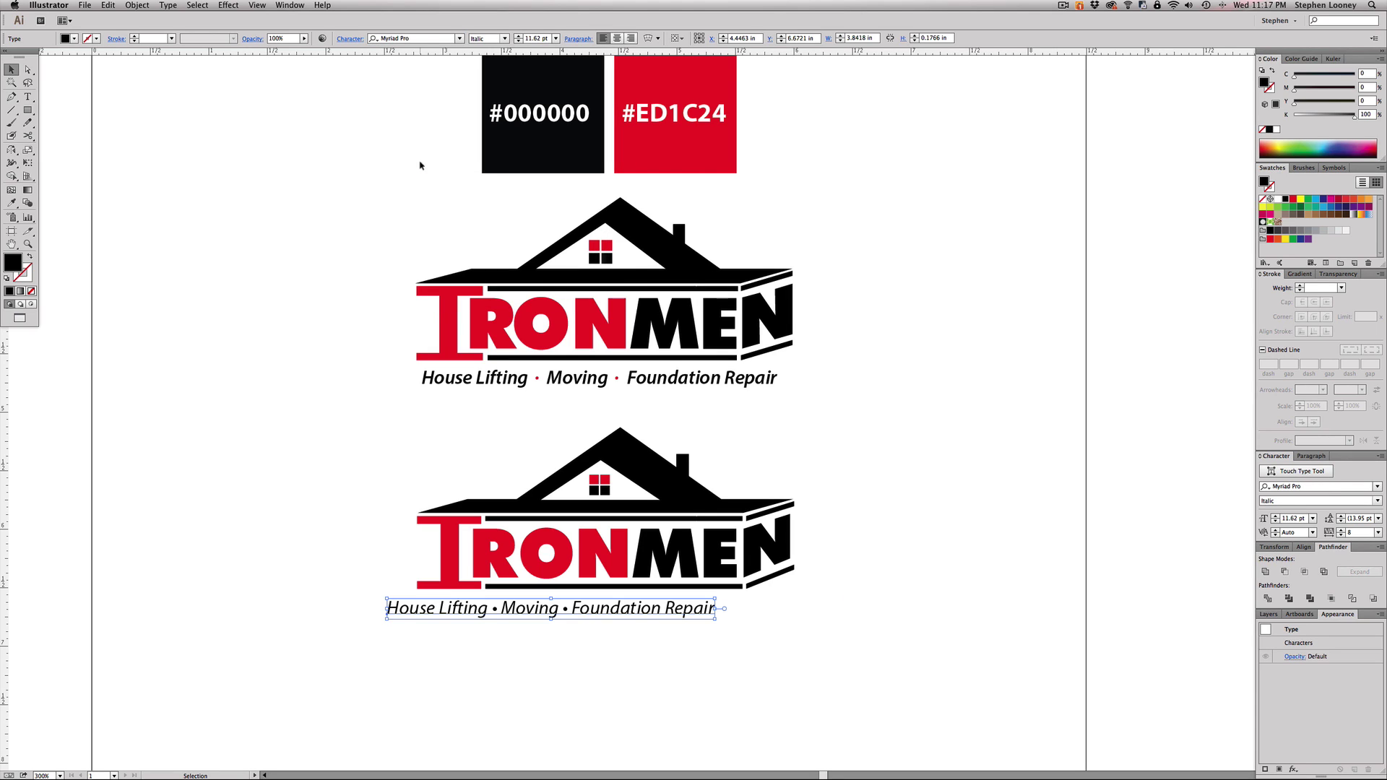
left_click(504, 38)
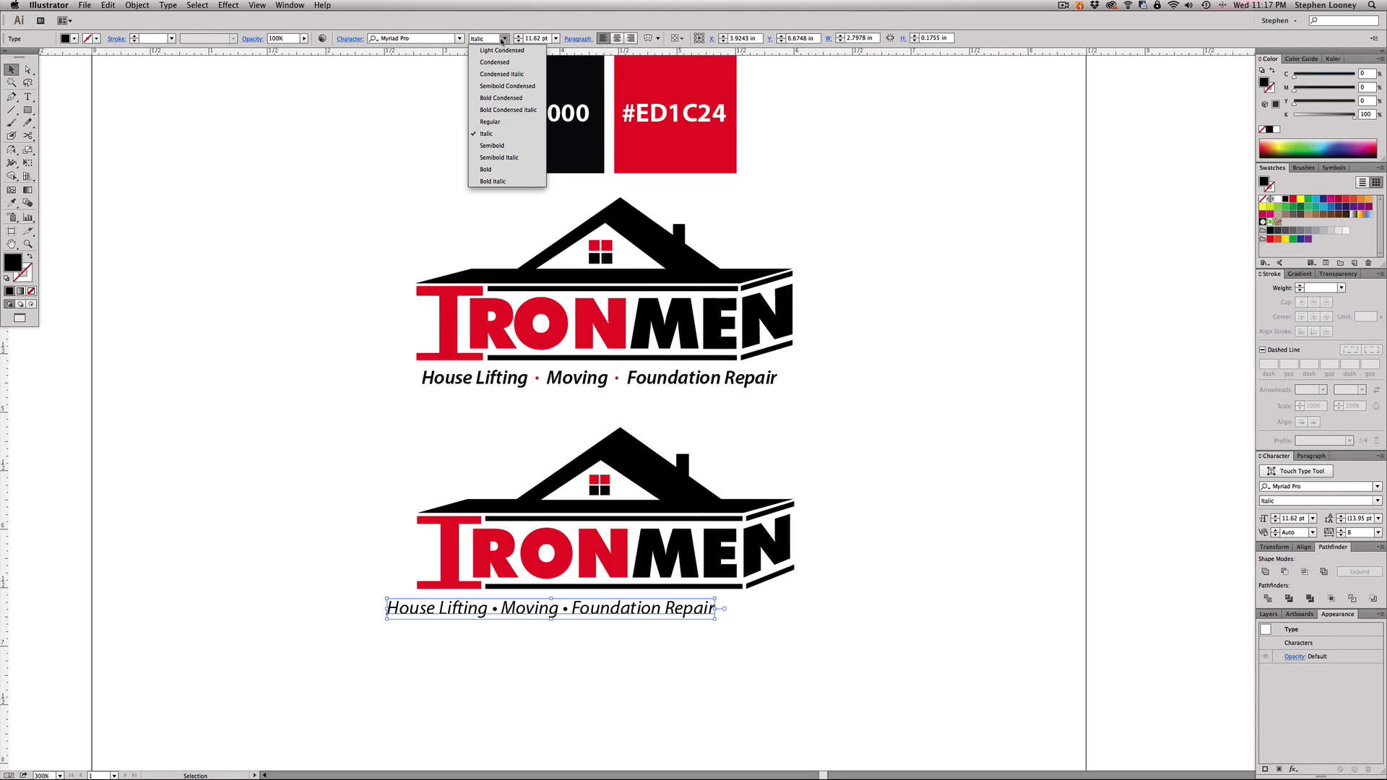
left_click(489, 156)
left_click_drag(536, 614, 573, 616)
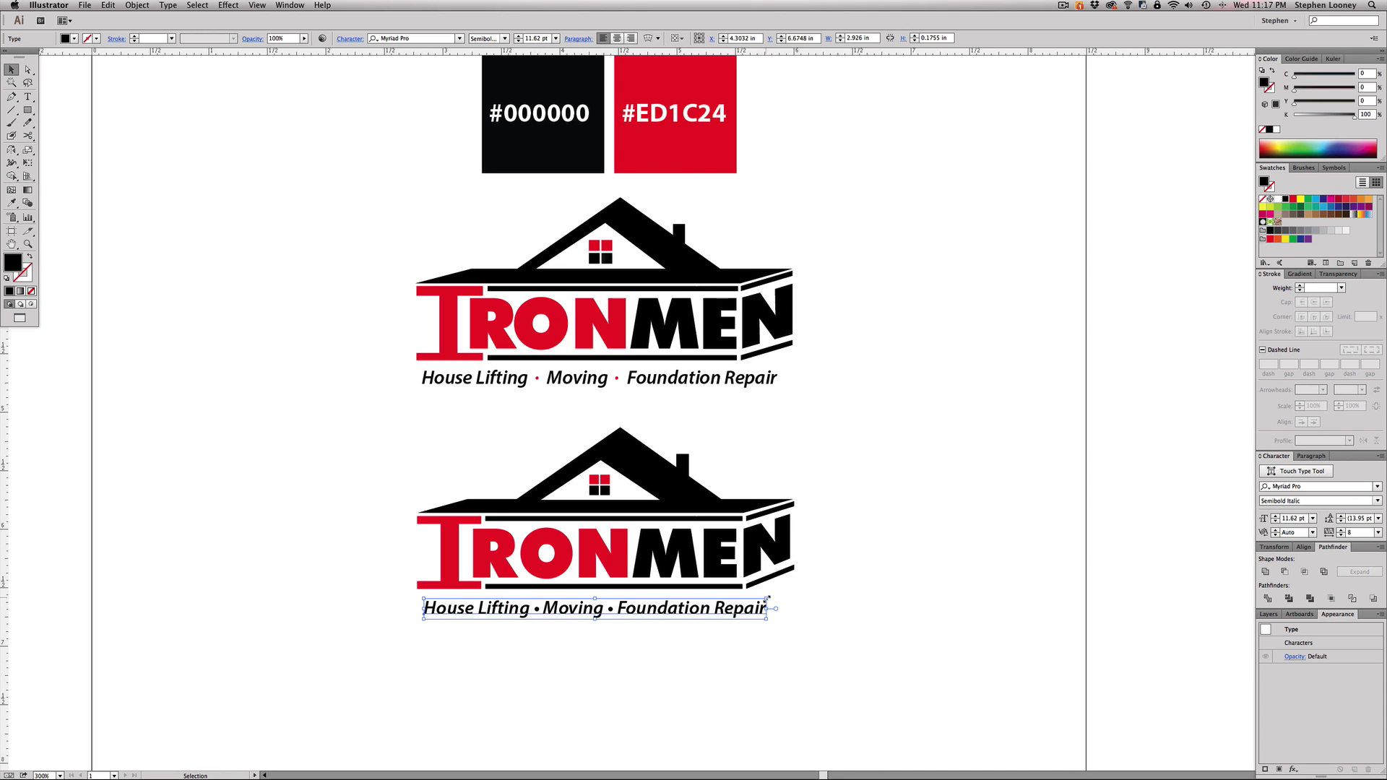
Step: Colour both bullets in the tagline red
double_click(610, 608)
key("shift+Right")
left_click(1291, 198)
double_click(540, 611)
left_click(1345, 149)
left_click(1293, 199)
key("Escape")
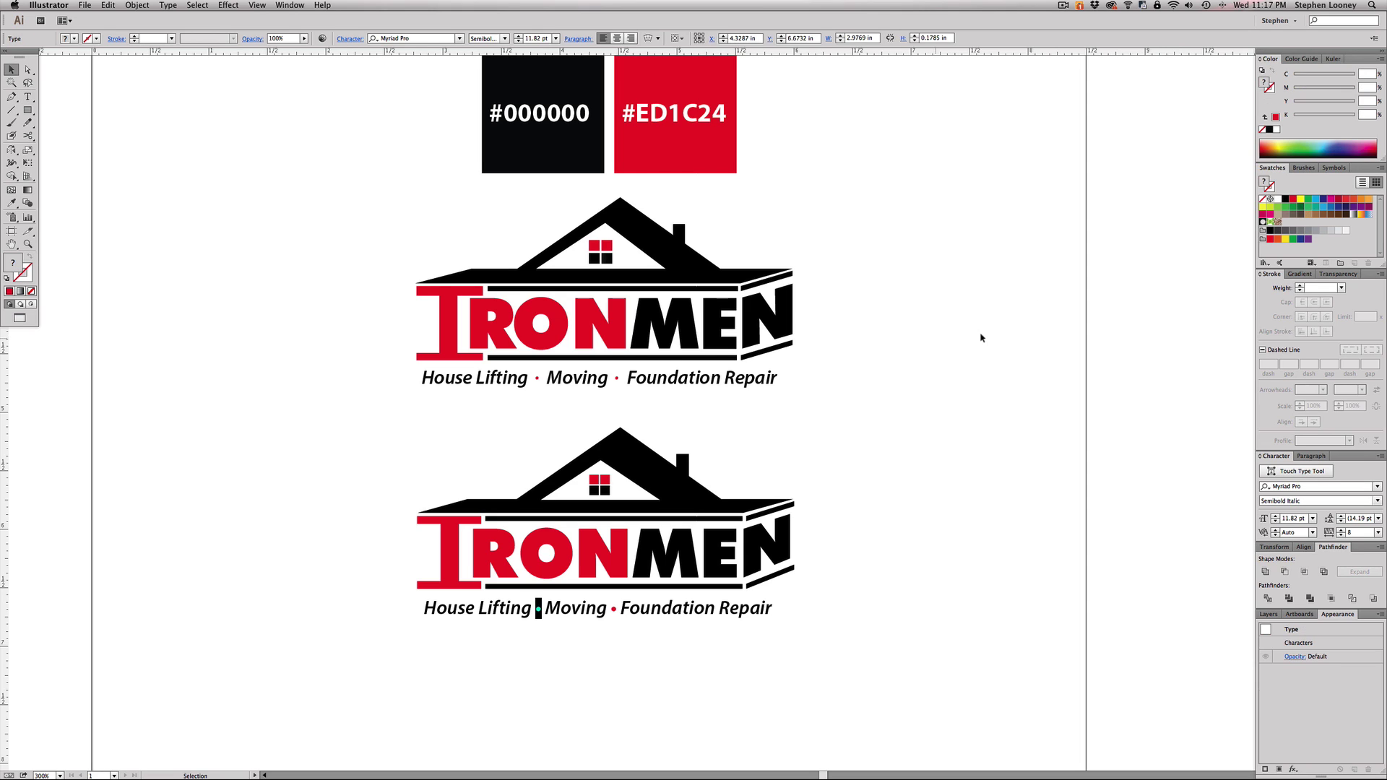
left_click(975, 341)
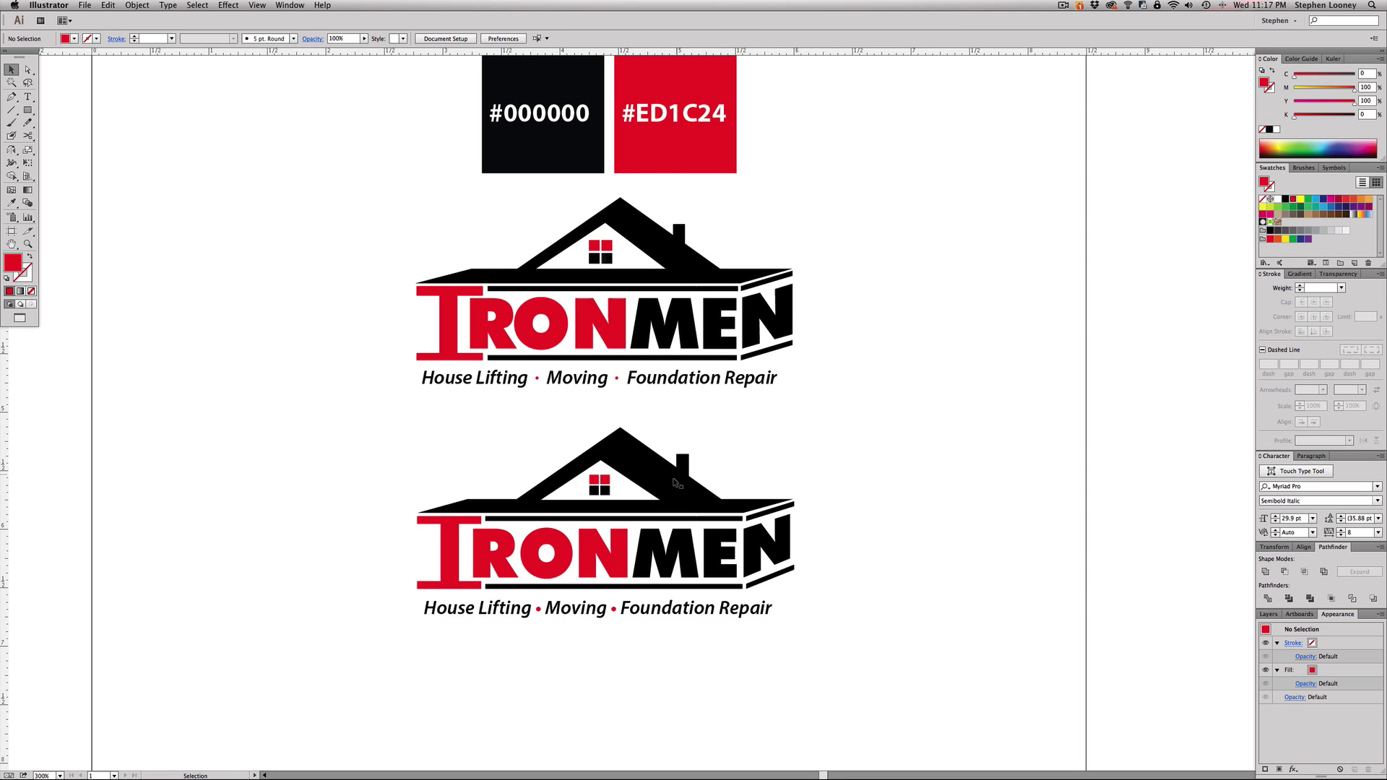
Step: Add spaces around both bullets and enlarge the tagline to span the logo
left_click(630, 611)
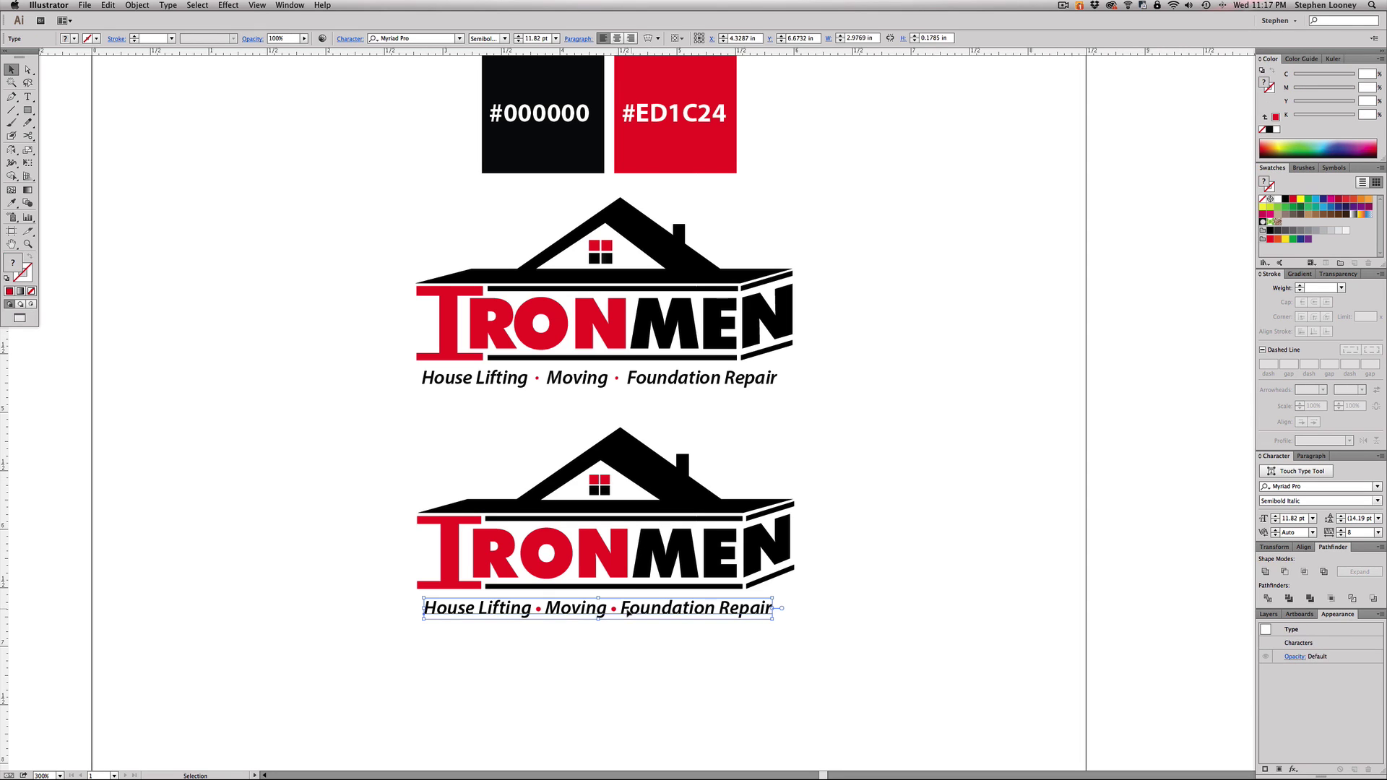
double_click(537, 610)
key("Right")
left_click(617, 609)
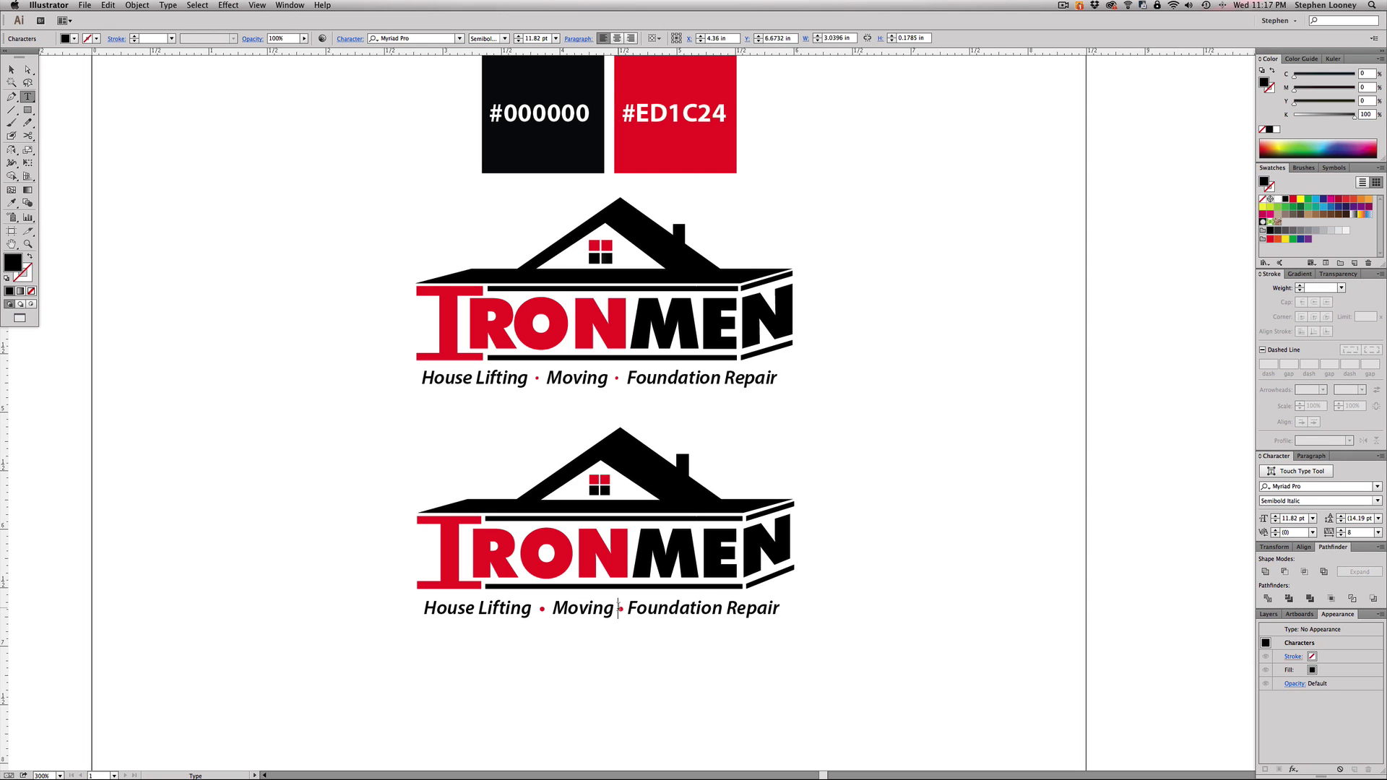
key("Right")
key("Escape")
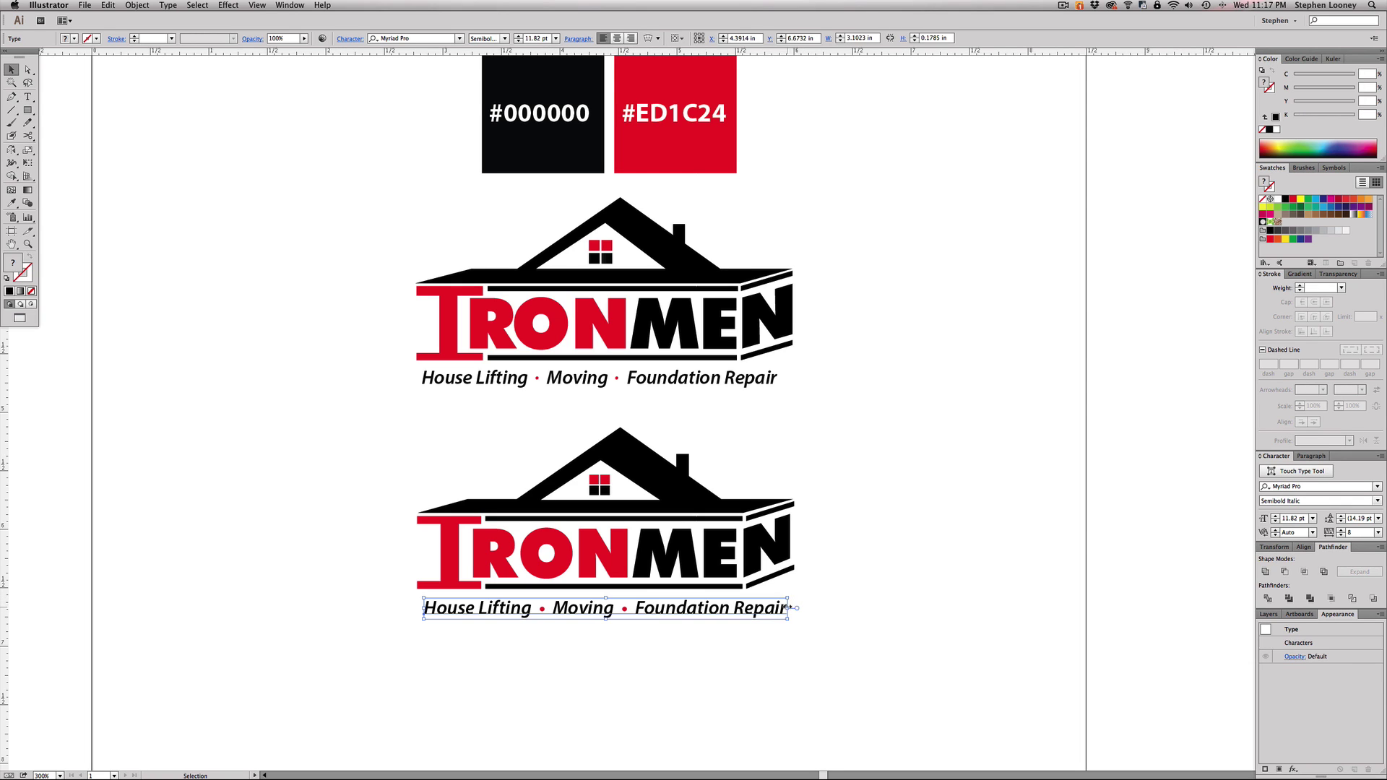
left_click_drag(787, 598, 793, 593)
left_click(780, 588)
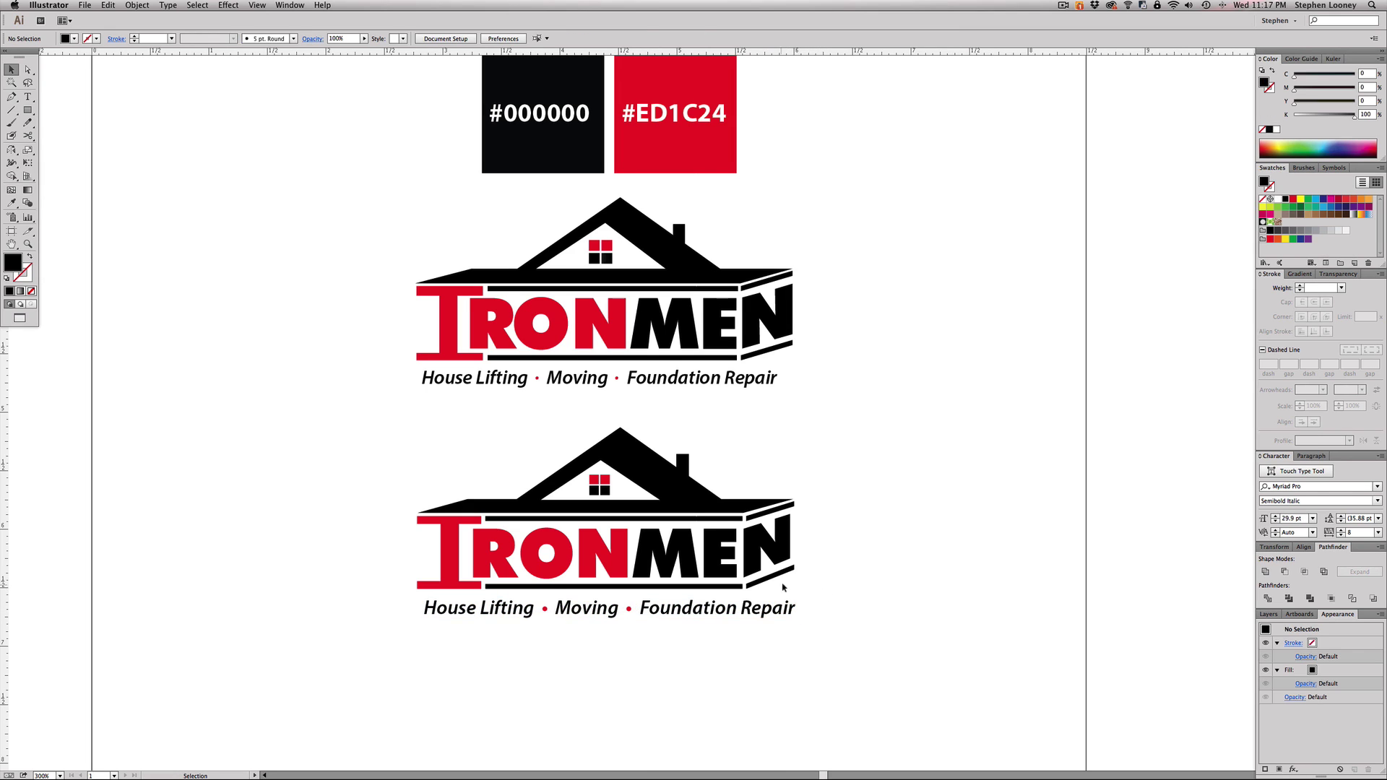
left_click(788, 598)
mouse_move(796, 597)
left_mouse_down()
mouse_move(720, 602)
mouse_move(773, 599)
left_mouse_up()
left_click(840, 578)
key("super+z")
key("super+minus")
left_click_drag(708, 452, 719, 518)
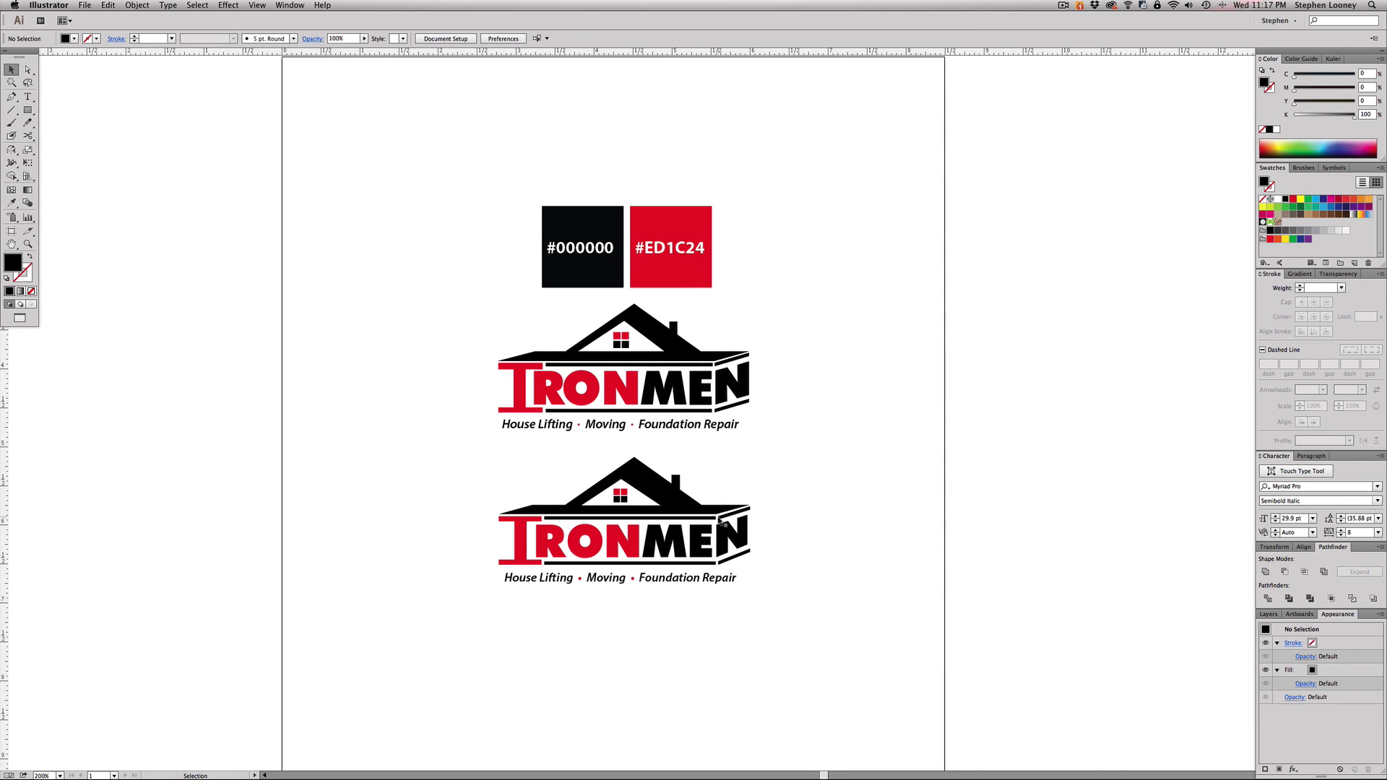
left_click_drag(403, 302, 964, 607)
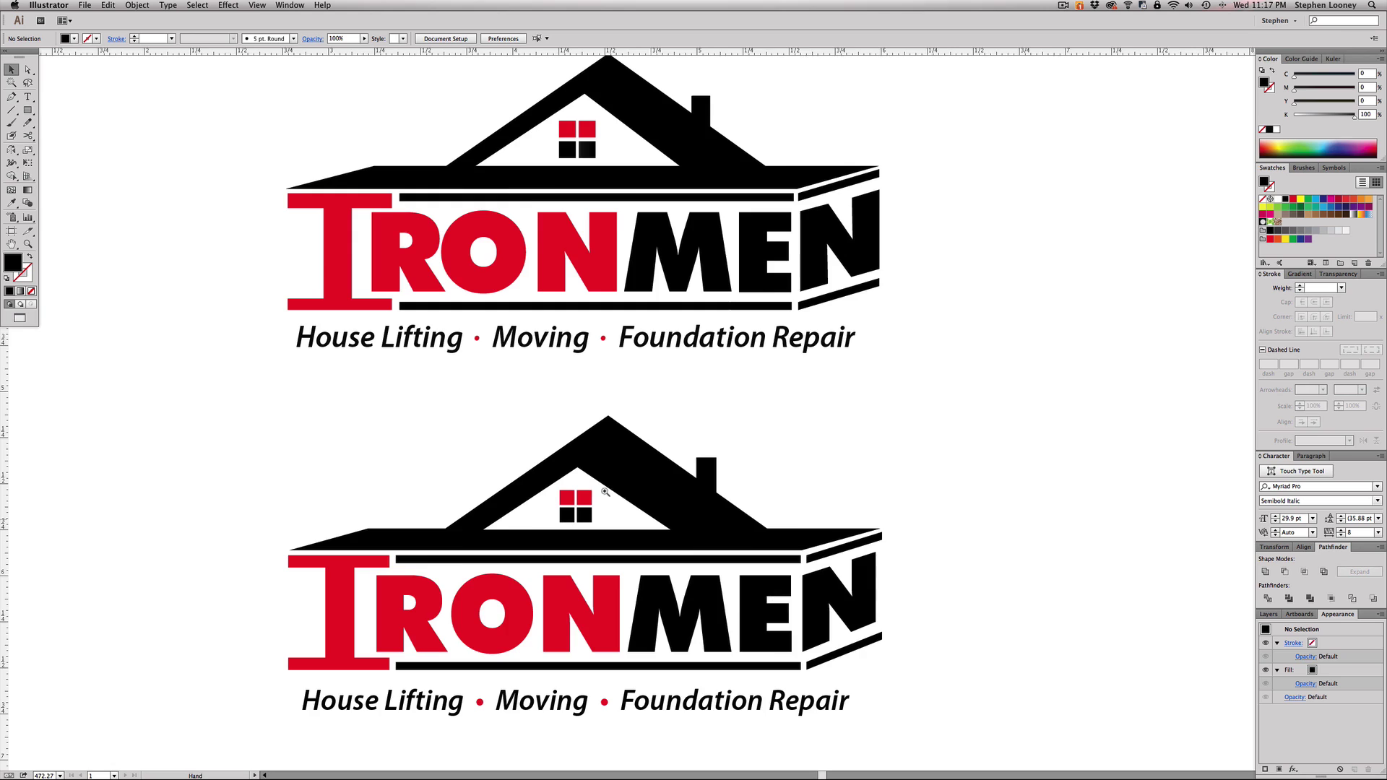
key("super+minus")
left_click_drag(603, 494, 594, 520)
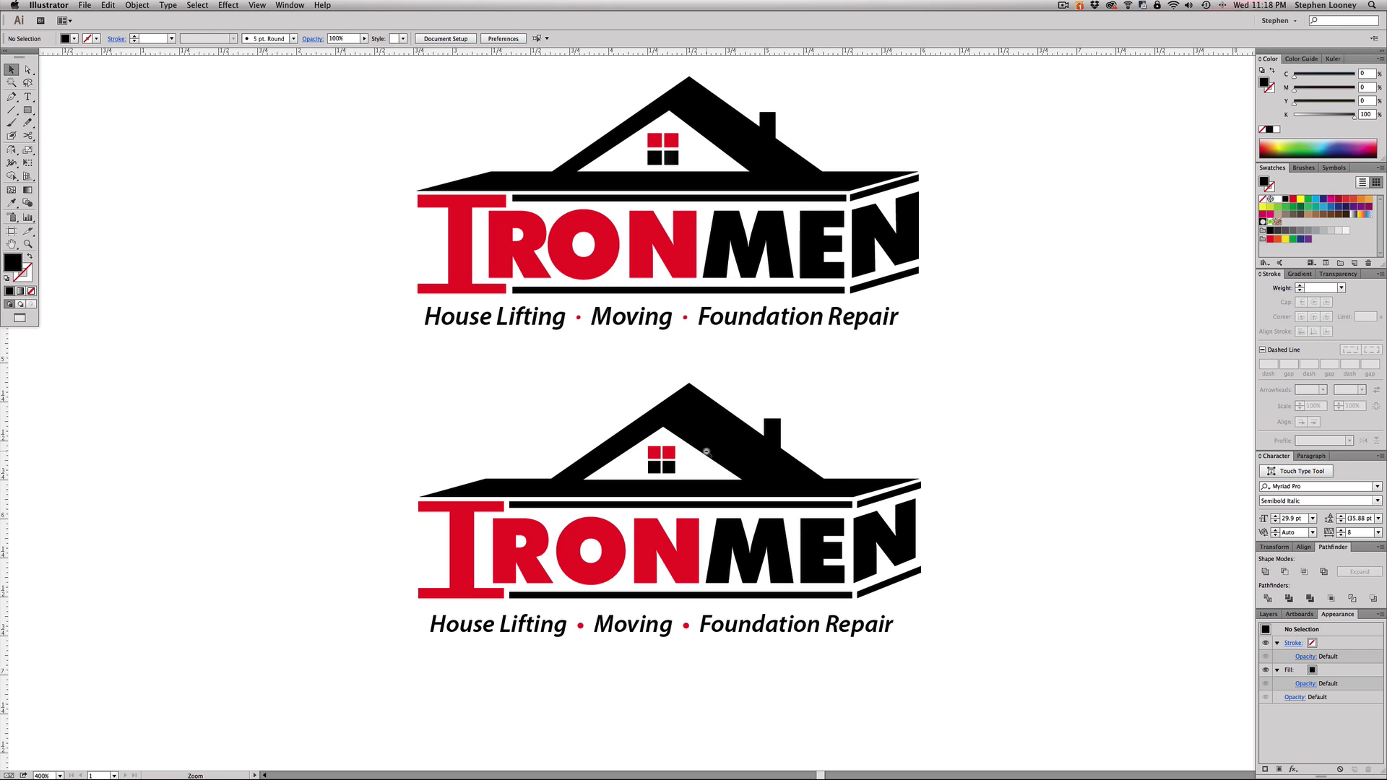
key("super+minus")
left_click_drag(699, 427, 694, 475)
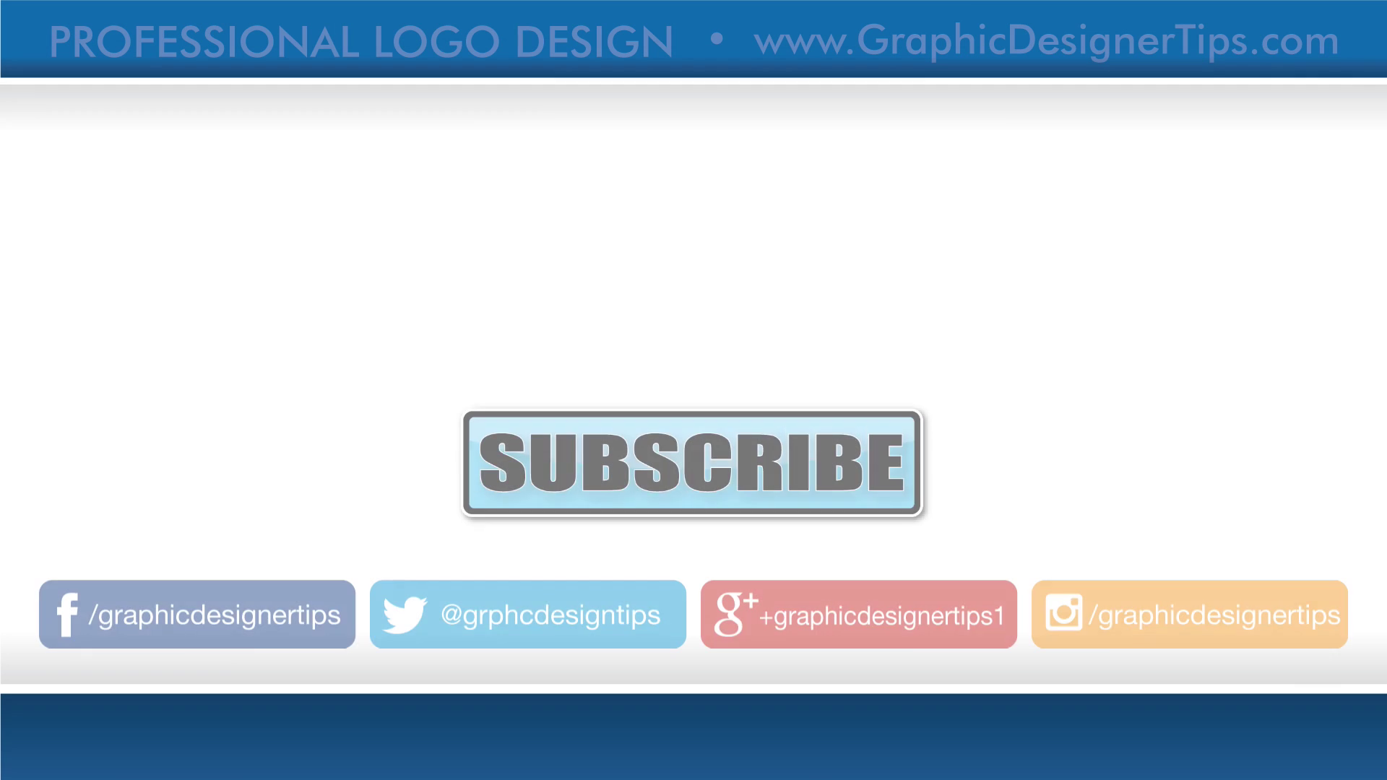